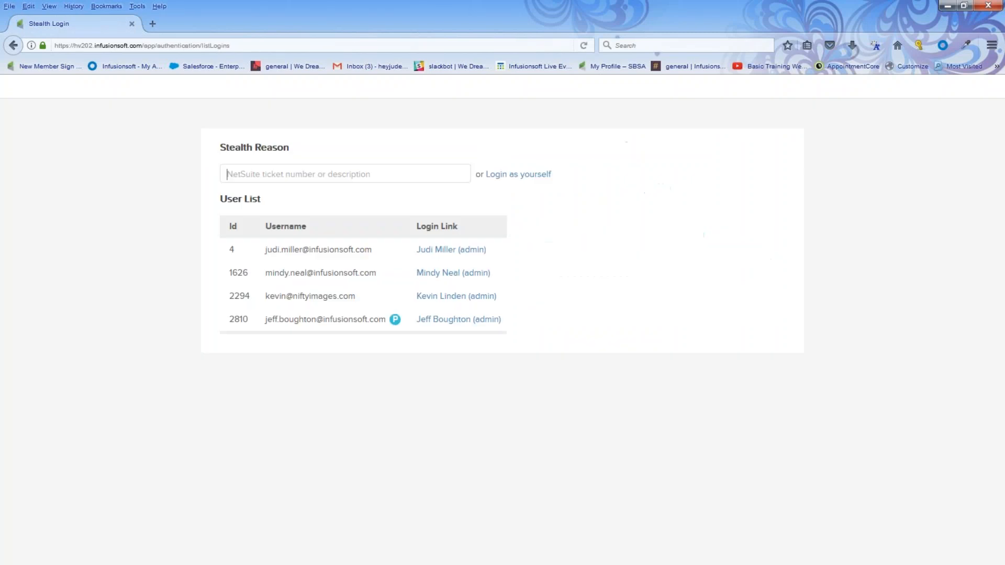
# Log in with the first listed admin account and start a new email broadcast from the marketing Email & Broadcasts page
pyautogui.click(451, 249)
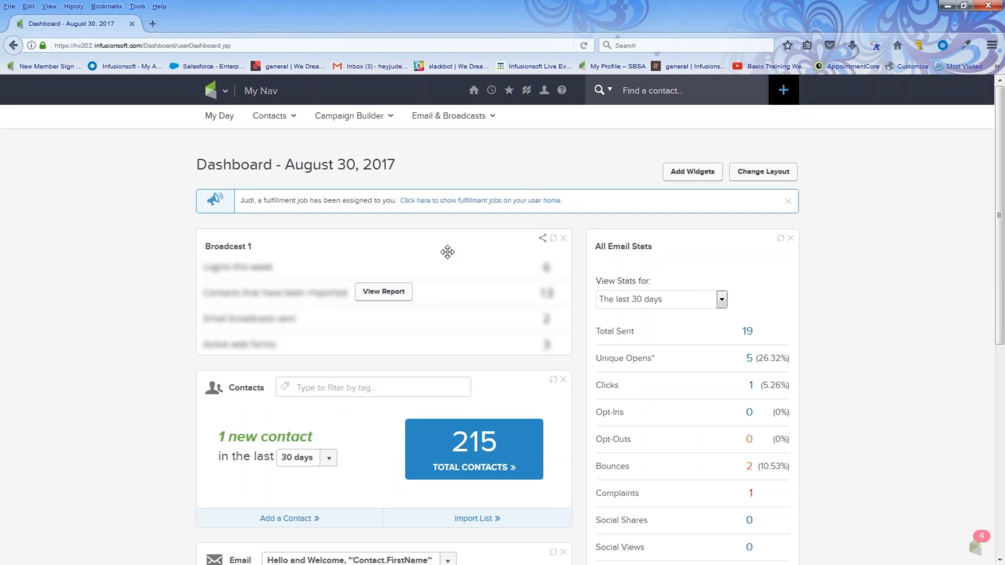
pyautogui.click(224, 93)
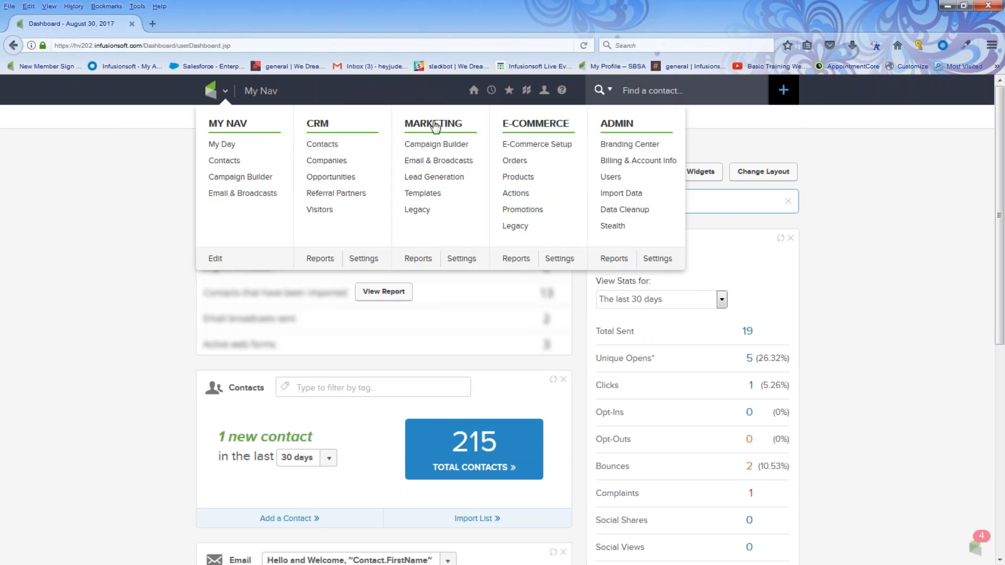
pyautogui.click(448, 163)
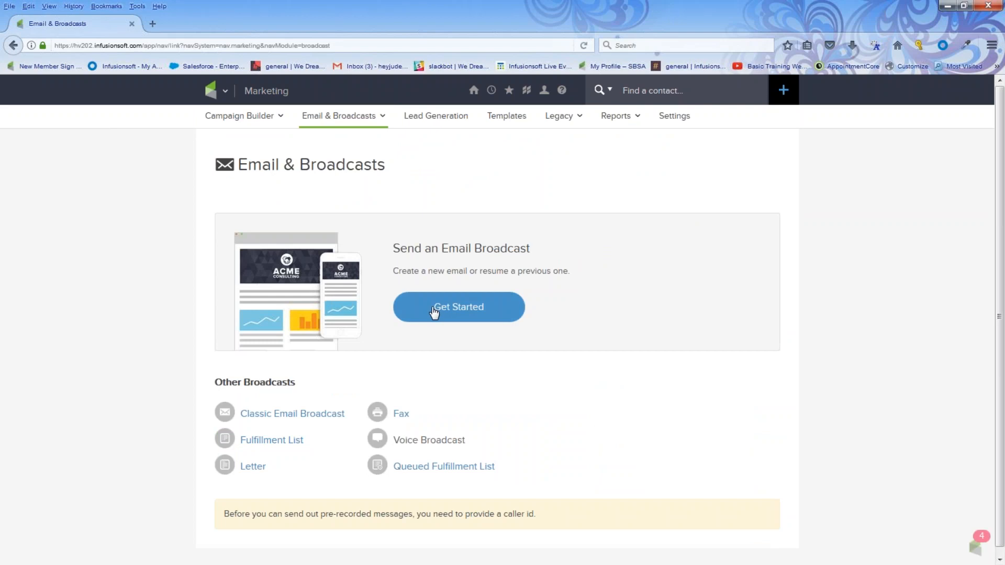
pyautogui.click(467, 309)
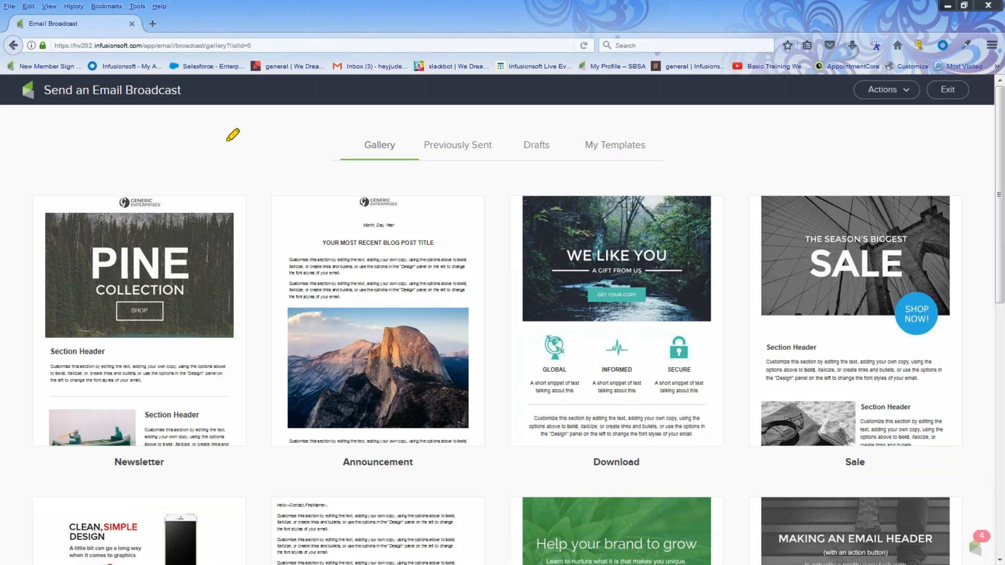
pyautogui.moveTo(399, 135)
pyautogui.mouseDown()
pyautogui.moveTo(366, 127)
pyautogui.moveTo(404, 138)
pyautogui.mouseUp()
pyautogui.moveTo(77, 190)
pyautogui.mouseDown()
pyautogui.moveTo(216, 203)
pyautogui.moveTo(212, 396)
pyautogui.moveTo(73, 217)
pyautogui.moveTo(100, 200)
pyautogui.mouseUp()
pyautogui.moveTo(306, 211)
pyautogui.mouseDown()
pyautogui.moveTo(497, 337)
pyautogui.moveTo(290, 359)
pyautogui.moveTo(325, 231)
pyautogui.mouseUp()
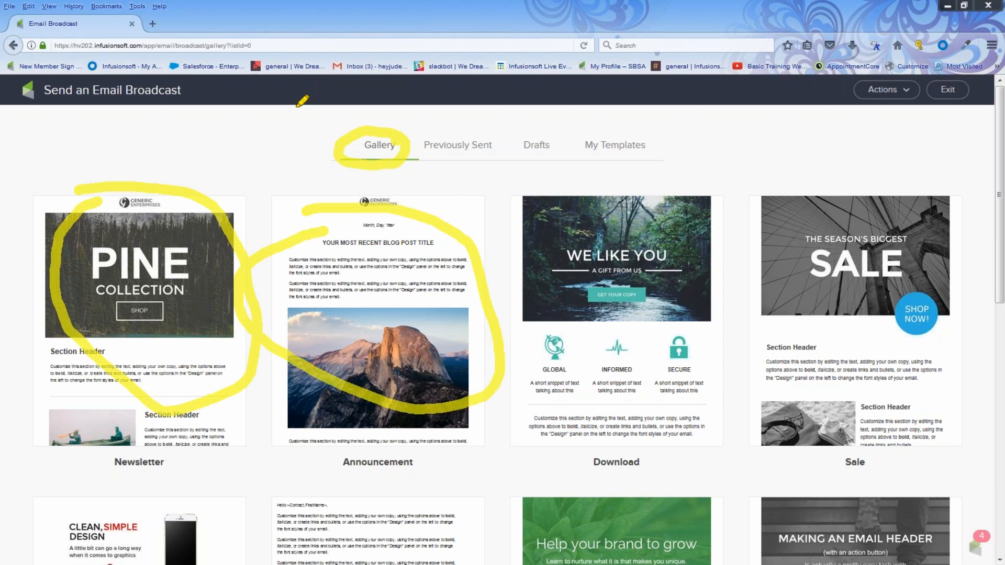
pyautogui.moveTo(867, 81)
pyautogui.mouseDown()
pyautogui.moveTo(921, 73)
pyautogui.moveTo(872, 120)
pyautogui.moveTo(864, 83)
pyautogui.mouseUp()
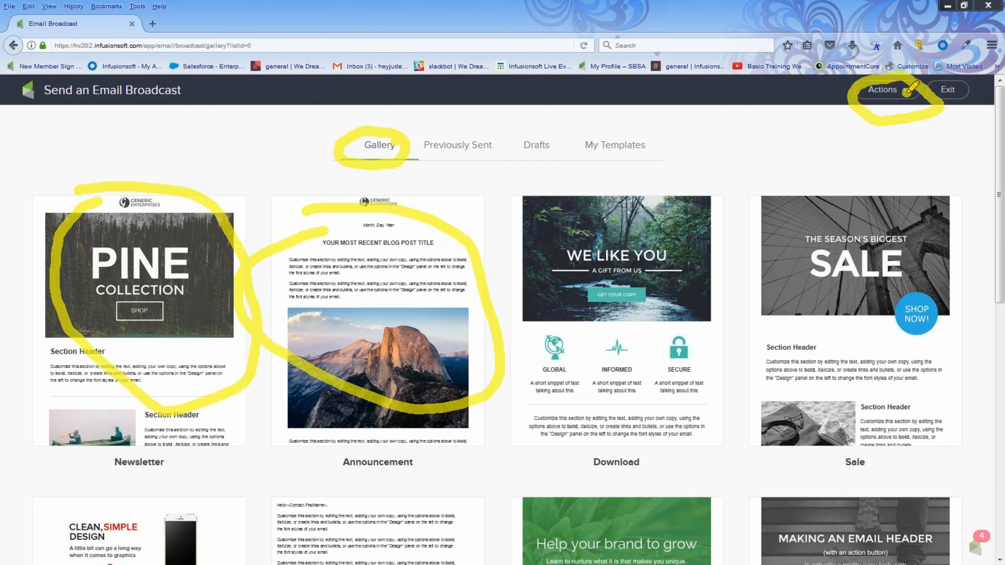
pyautogui.moveTo(859, 146); pyautogui.dragTo(909, 138)
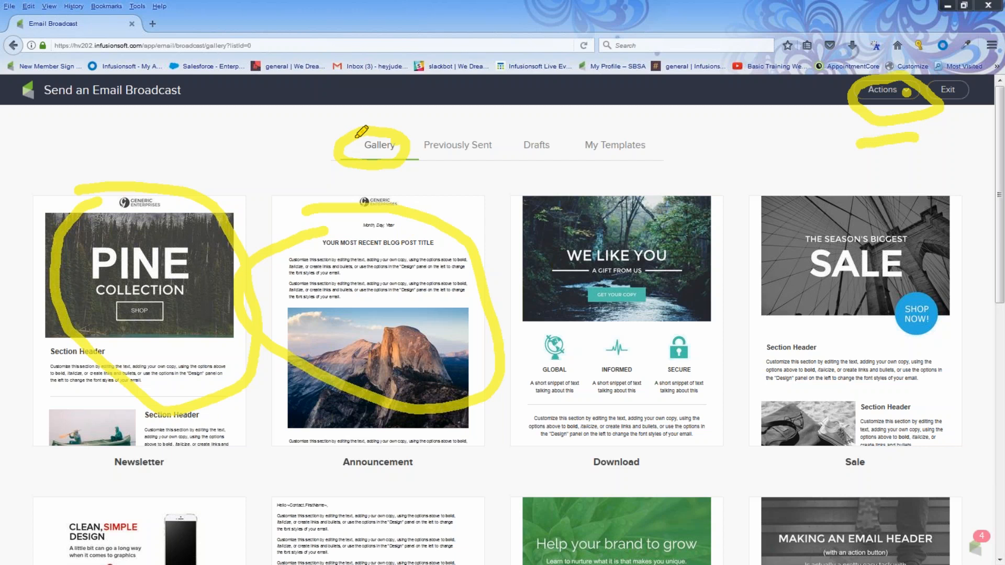
pyautogui.moveTo(455, 129)
pyautogui.mouseDown()
pyautogui.moveTo(511, 137)
pyautogui.moveTo(412, 147)
pyautogui.mouseUp()
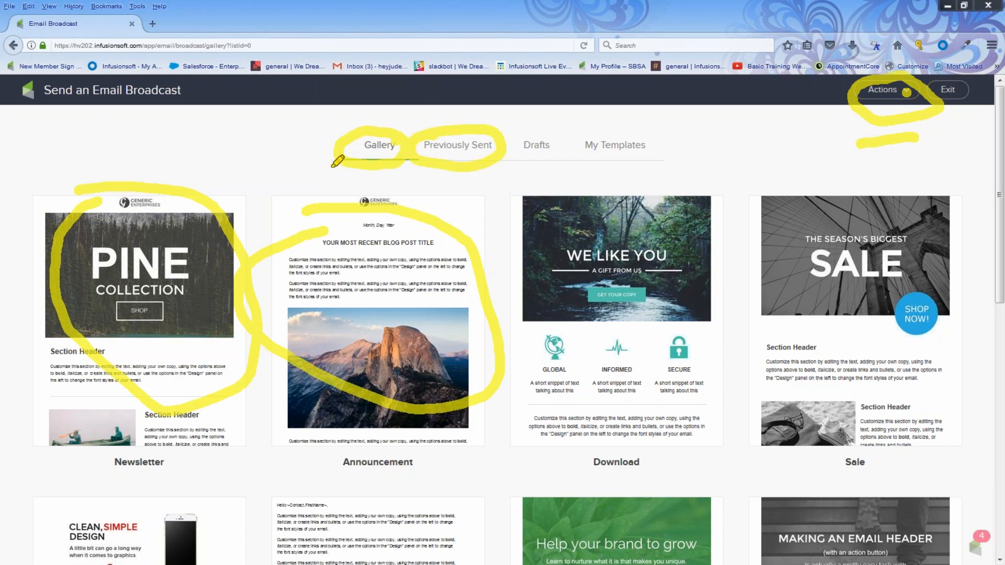
pyautogui.moveTo(416, 156)
pyautogui.mouseDown()
pyautogui.moveTo(422, 191)
pyautogui.moveTo(494, 156)
pyautogui.mouseUp()
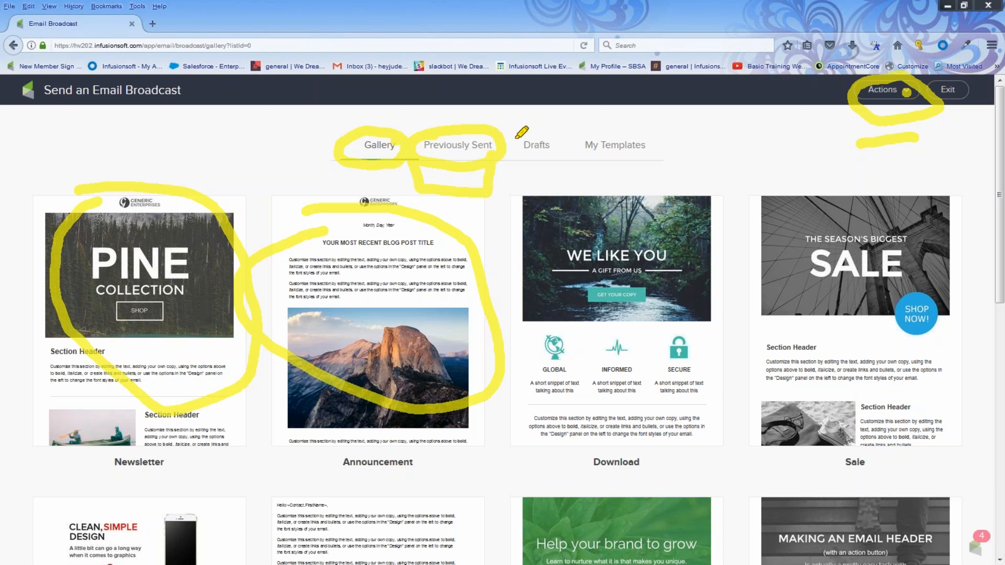
pyautogui.moveTo(536, 125)
pyautogui.mouseDown()
pyautogui.moveTo(547, 166)
pyautogui.moveTo(514, 134)
pyautogui.moveTo(515, 157)
pyautogui.moveTo(544, 190)
pyautogui.moveTo(551, 159)
pyautogui.mouseUp()
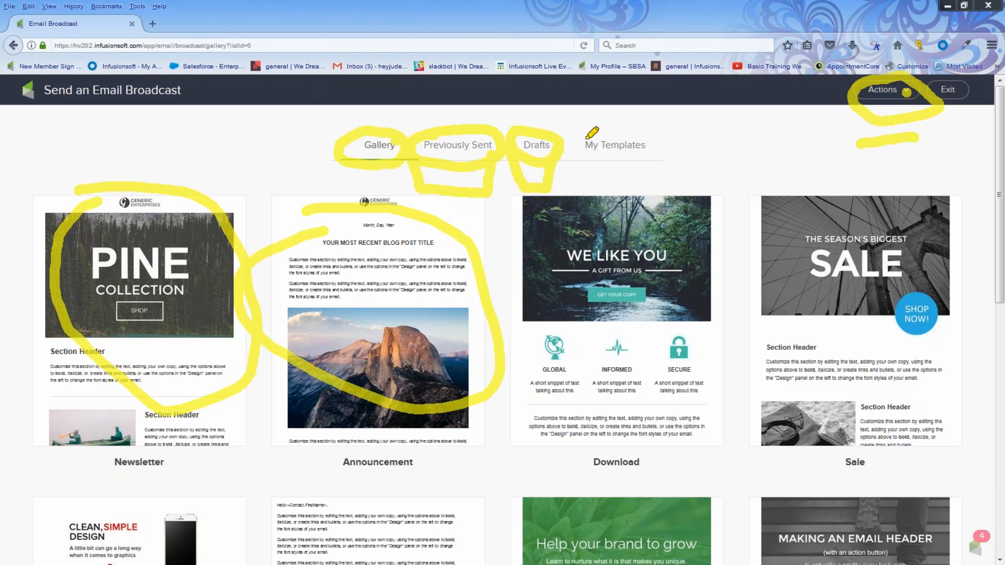
pyautogui.moveTo(580, 132)
pyautogui.mouseDown()
pyautogui.moveTo(663, 125)
pyautogui.moveTo(579, 143)
pyautogui.moveTo(602, 187)
pyautogui.moveTo(651, 193)
pyautogui.moveTo(647, 182)
pyautogui.mouseUp()
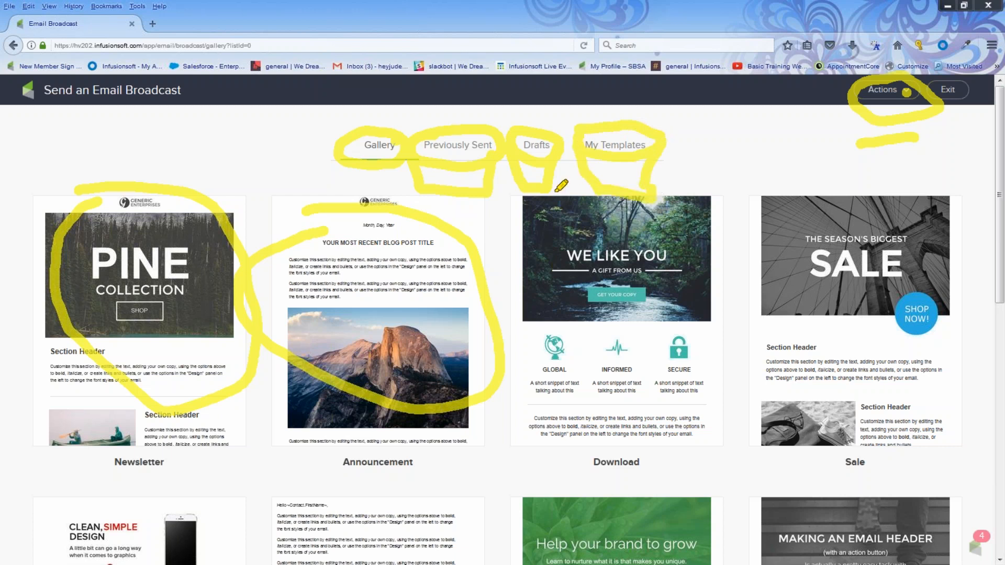
pyautogui.moveTo(506, 113)
pyautogui.mouseDown()
pyautogui.moveTo(521, 214)
pyautogui.moveTo(529, 113)
pyautogui.moveTo(509, 118)
pyautogui.mouseUp()
pyautogui.moveTo(643, 118)
pyautogui.mouseDown()
pyautogui.moveTo(573, 126)
pyautogui.moveTo(684, 188)
pyautogui.moveTo(623, 116)
pyautogui.moveTo(602, 125)
pyautogui.moveTo(612, 157)
pyautogui.moveTo(676, 130)
pyautogui.moveTo(743, 139)
pyautogui.moveTo(755, 172)
pyautogui.moveTo(734, 162)
pyautogui.moveTo(762, 159)
pyautogui.mouseUp()
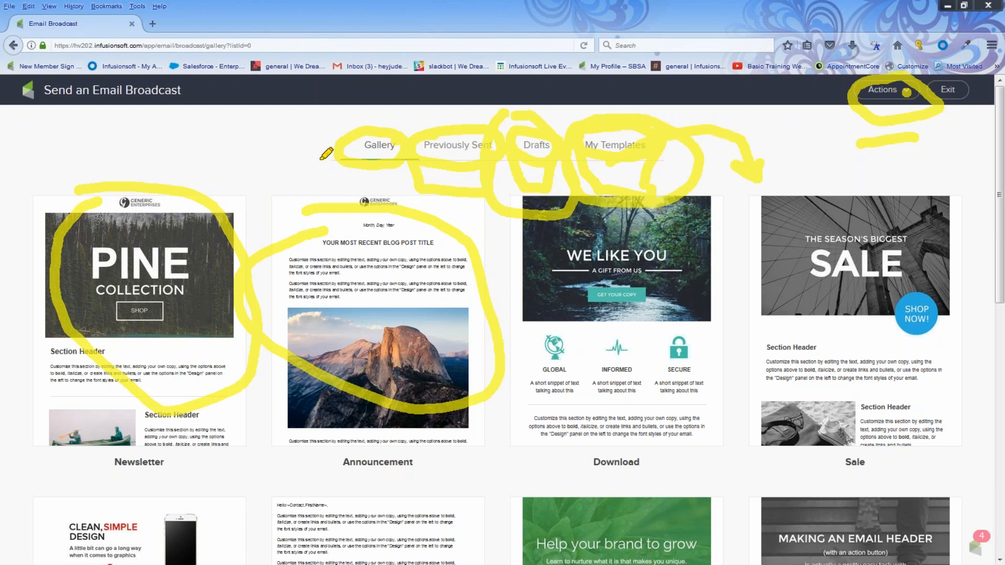
pyautogui.moveTo(344, 140)
pyautogui.mouseDown()
pyautogui.moveTo(373, 155)
pyautogui.moveTo(347, 143)
pyautogui.mouseUp()
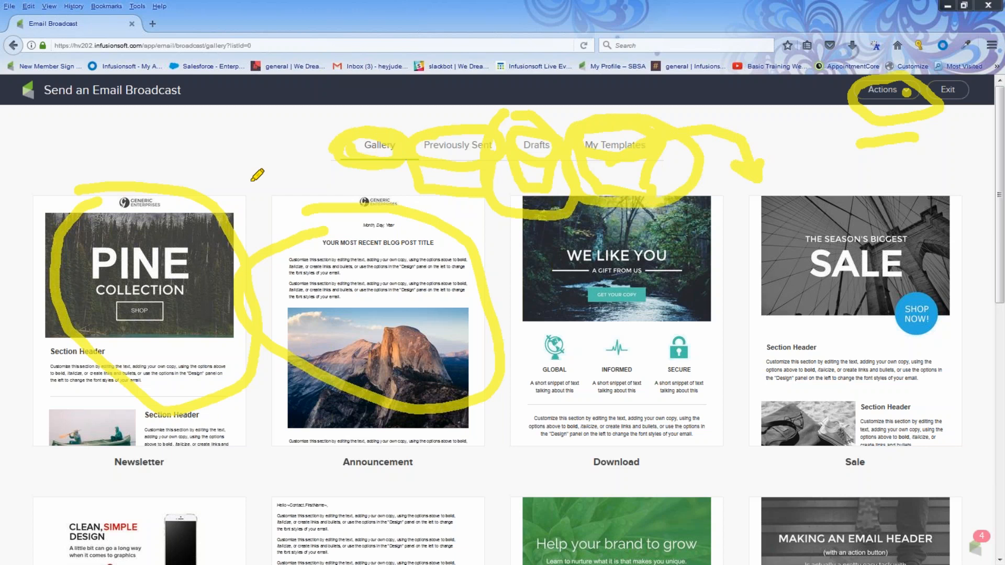
pyautogui.press('Escape')
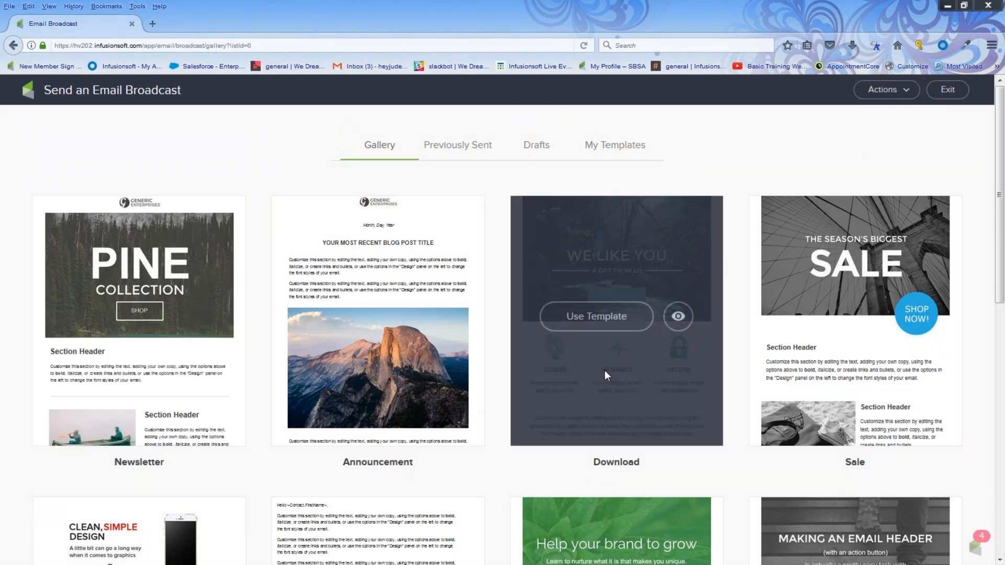
# Browse the template gallery, preview the Newsletter template and use it for the broadcast
pyautogui.scroll(-5, 503, 314)
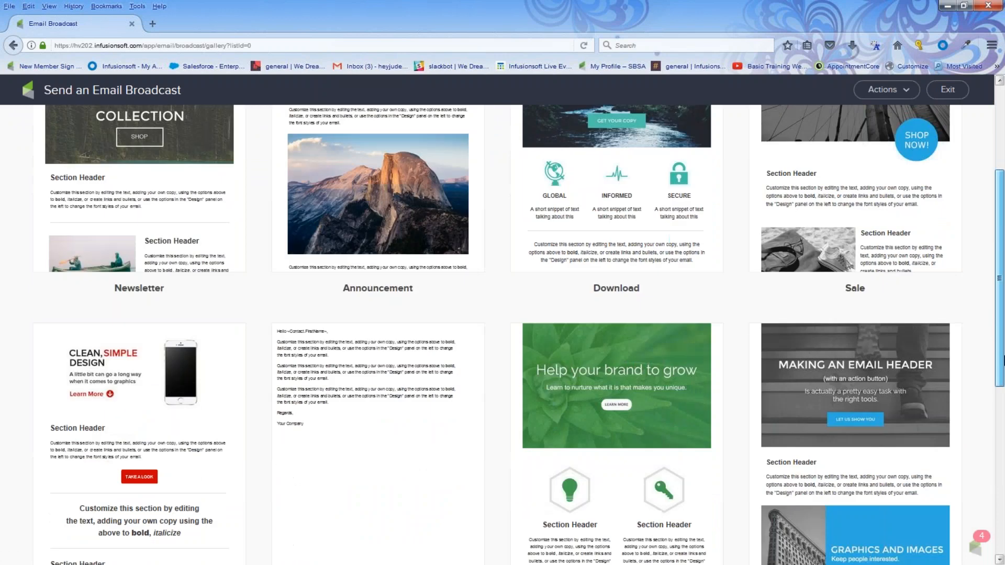
pyautogui.scroll(-4, 722, 442)
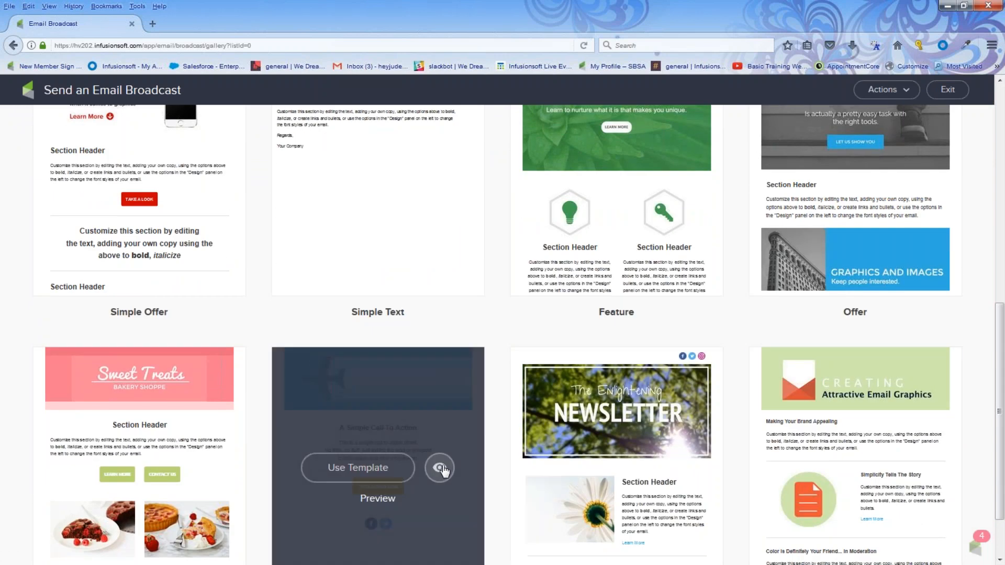
pyautogui.scroll(-1, 443, 467)
pyautogui.scroll(9, 440, 458)
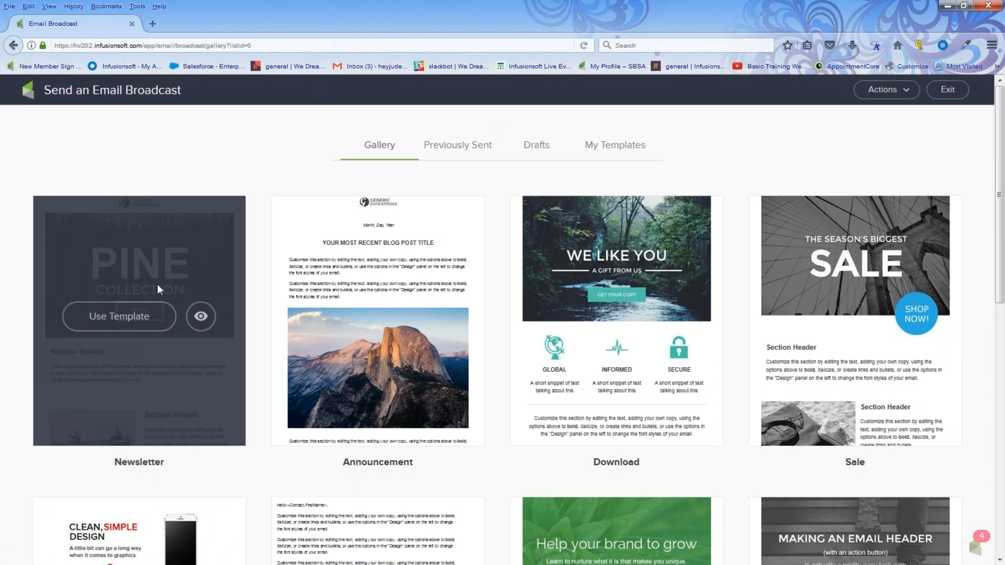
pyautogui.click(201, 317)
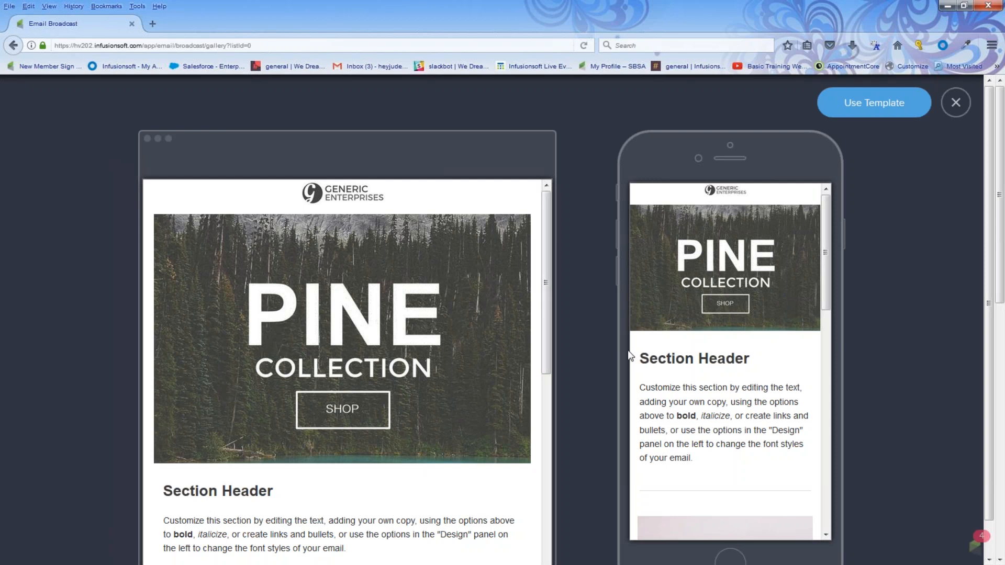
pyautogui.click(891, 104)
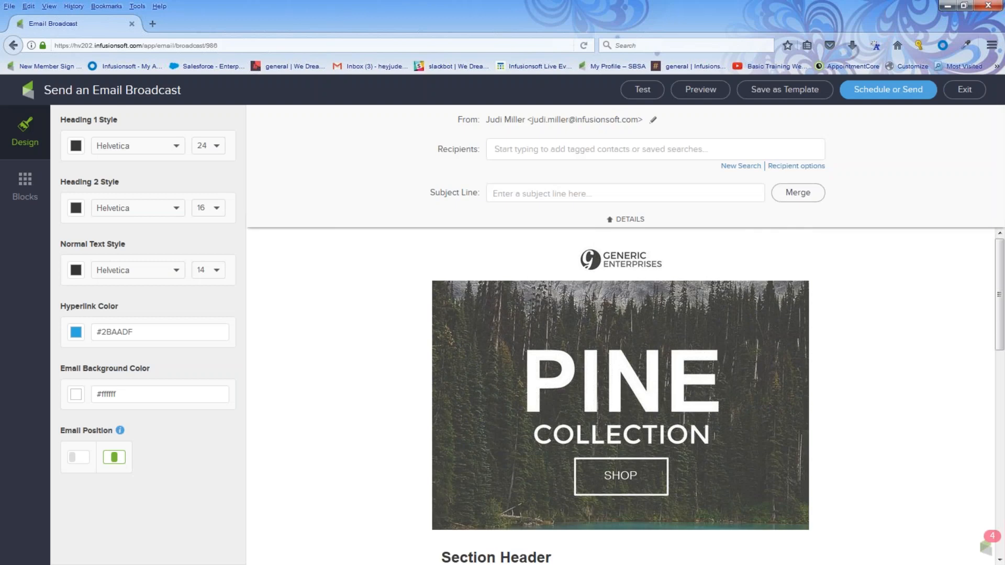
# Change the broadcast's sender to Other with the name "Infusionsoft" and the sender's email address, and save it
pyautogui.click(653, 121)
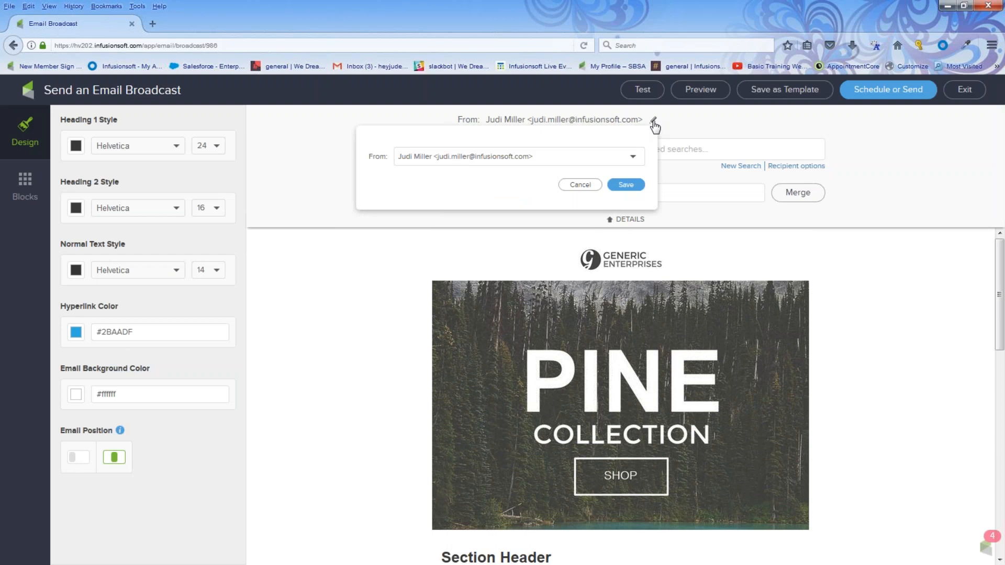
pyautogui.click(633, 158)
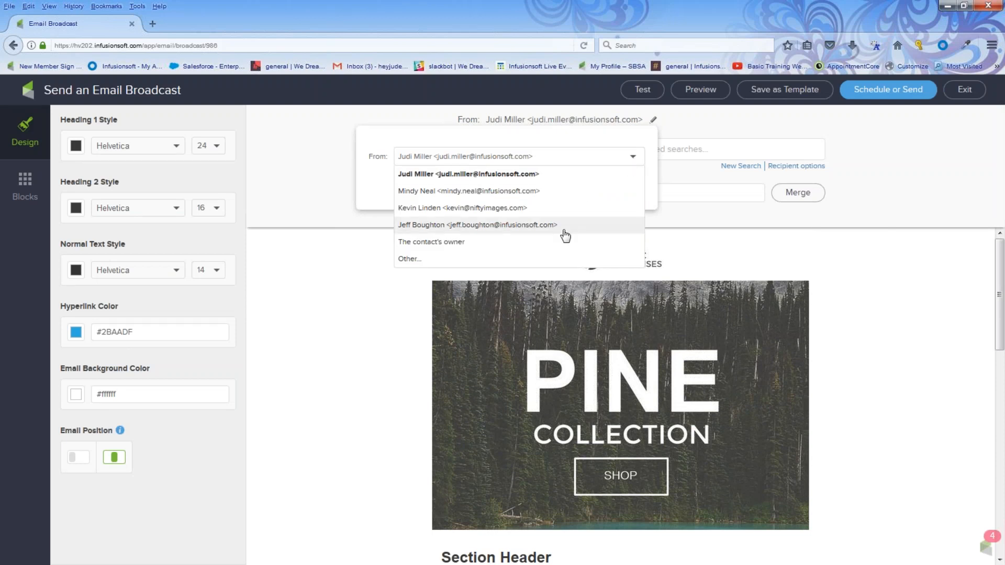
pyautogui.click(554, 263)
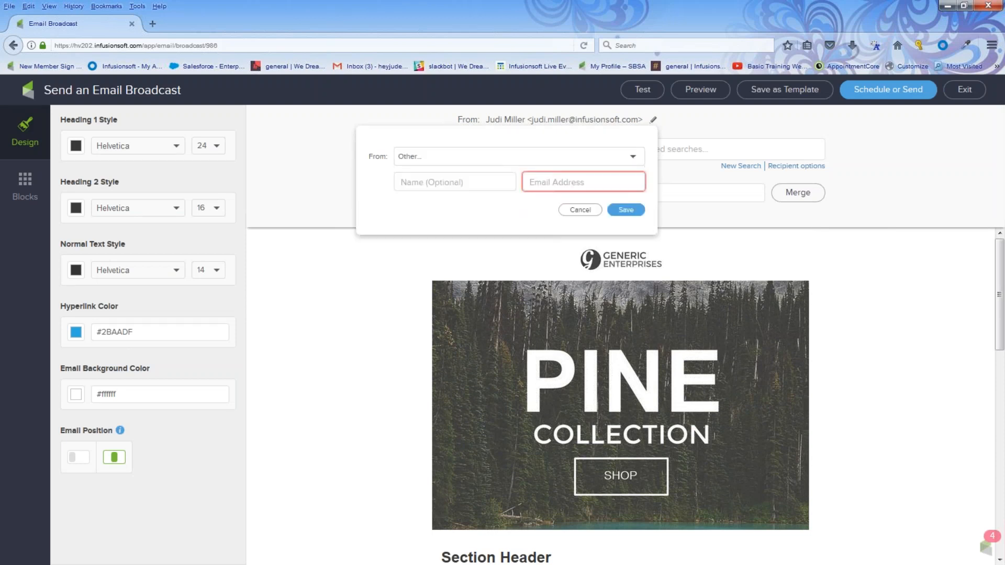
pyautogui.click(466, 184)
pyautogui.write('Infusionsoft')
pyautogui.click(588, 178)
pyautogui.write('hey')
pyautogui.click(583, 199)
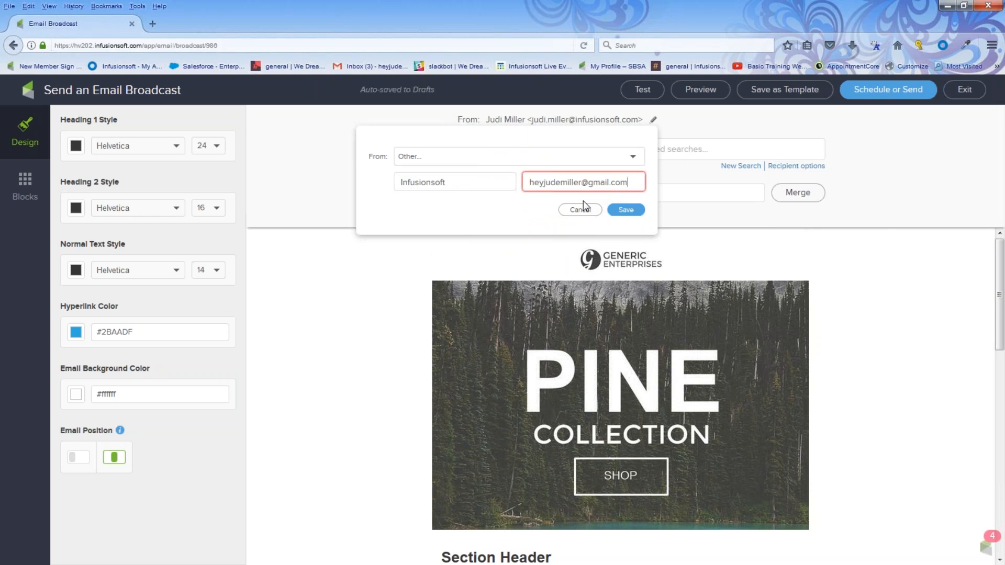
pyautogui.moveTo(445, 182); pyautogui.dragTo(379, 174)
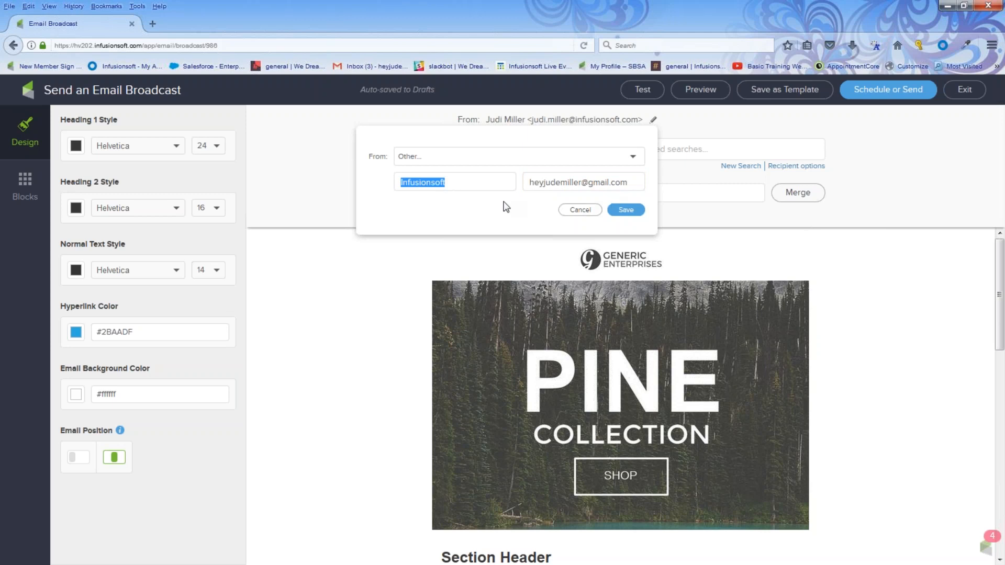
pyautogui.click(626, 210)
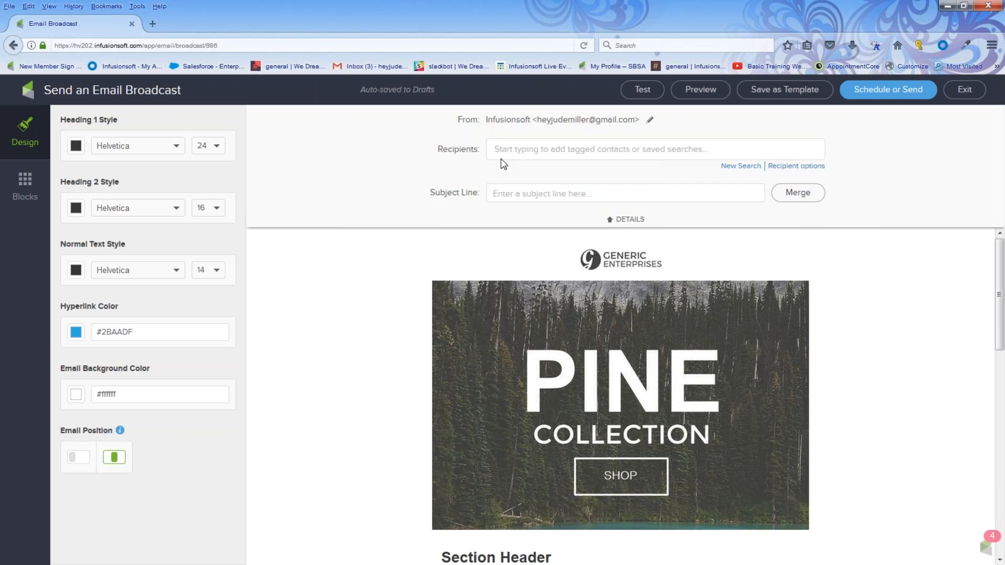
# Begin the subject line with "Here is your" followed by the day-of-week date merge field
pyautogui.click(501, 193)
pyautogui.write('Here is your')
pyautogui.click(805, 198)
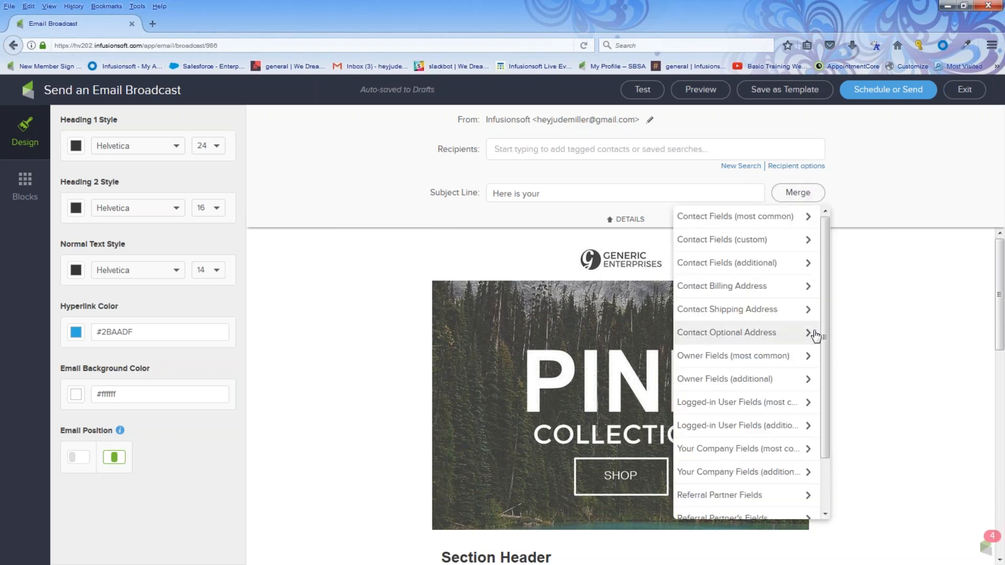
pyautogui.moveTo(827, 358); pyautogui.dragTo(824, 437)
pyautogui.click(743, 483)
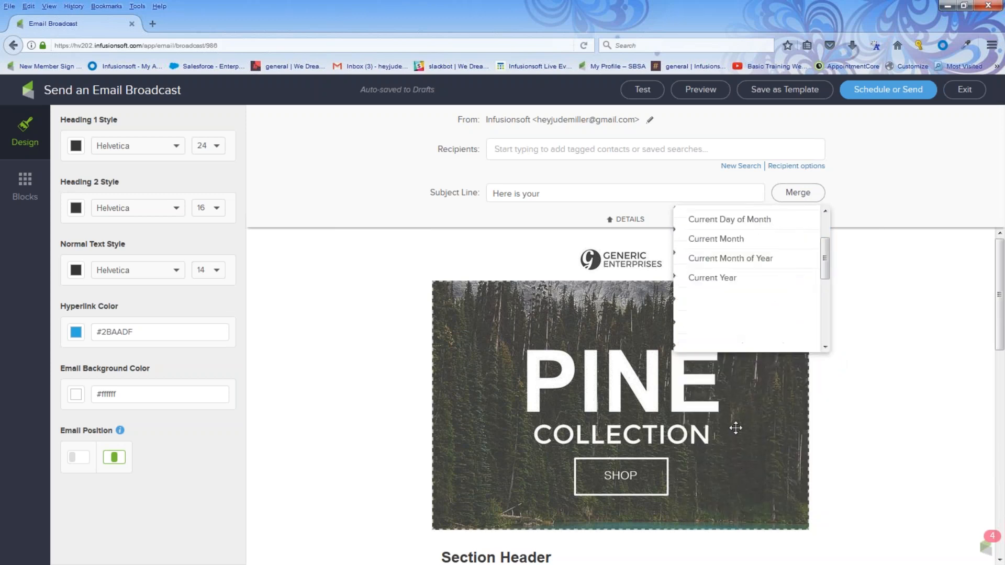
pyautogui.click(715, 257)
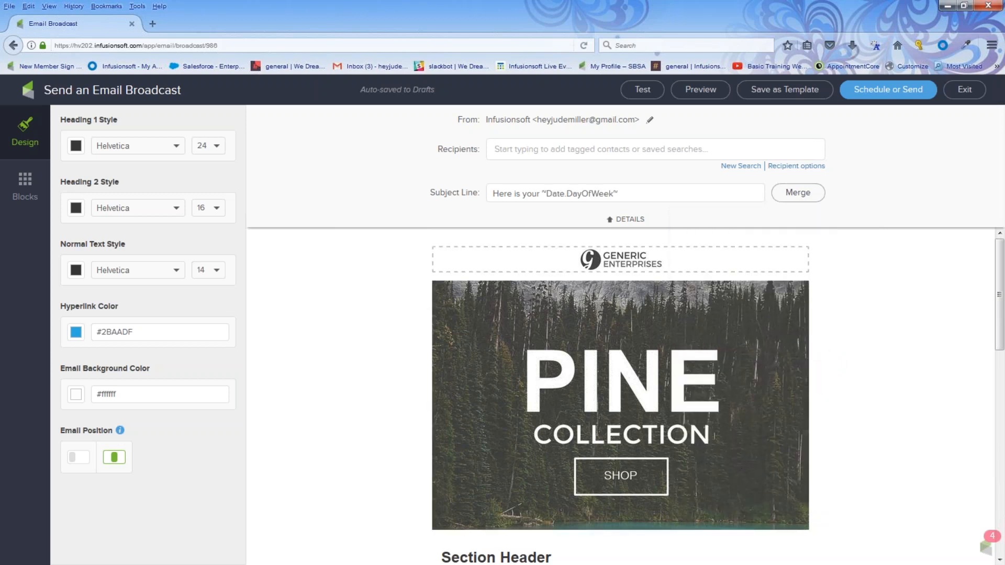
# Complete the subject line with "email ," and the contact's First Name merge field, and collapse the broadcast details
pyautogui.write('email')
pyautogui.write(',')
pyautogui.click(797, 203)
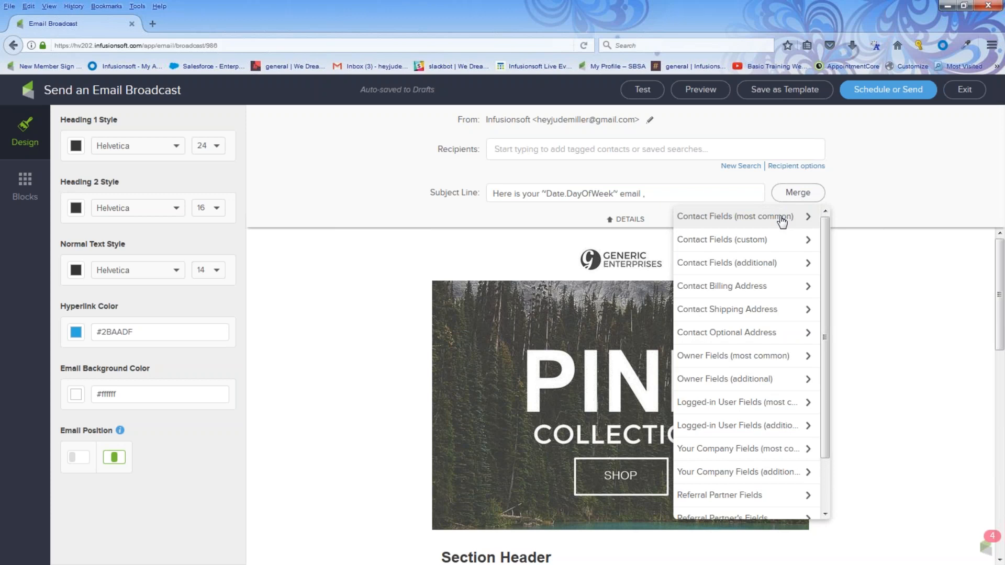
pyautogui.click(782, 219)
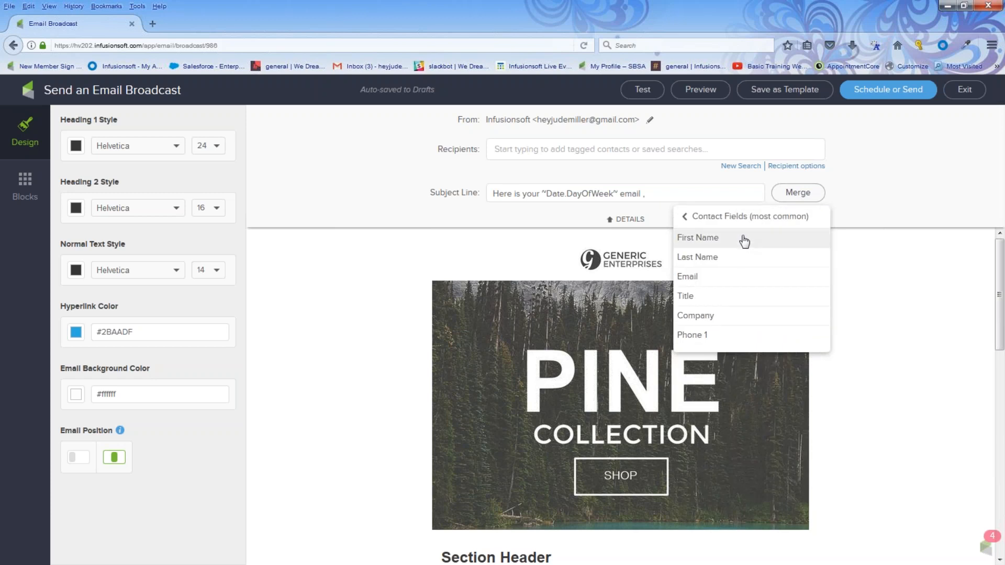
pyautogui.click(701, 239)
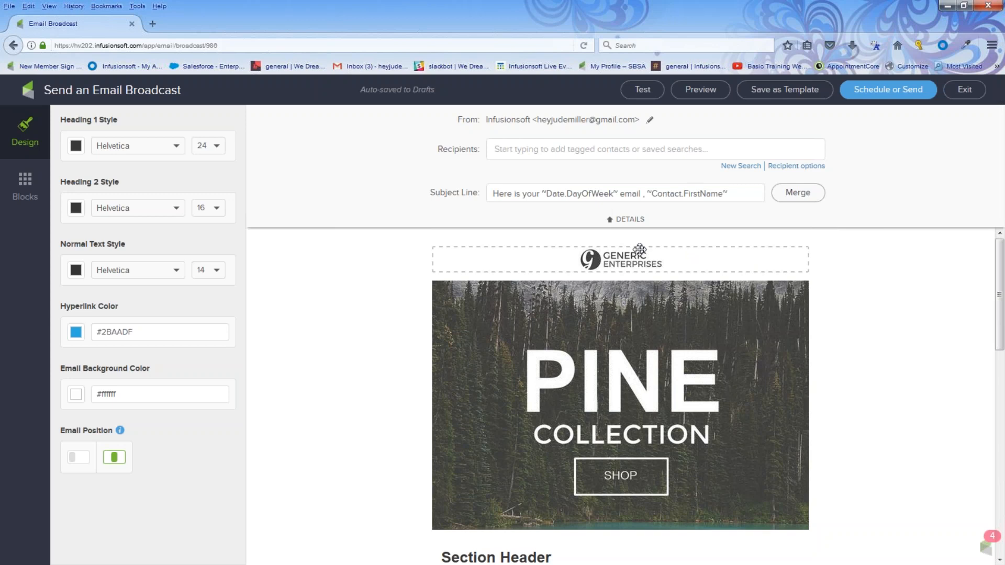
pyautogui.click(610, 220)
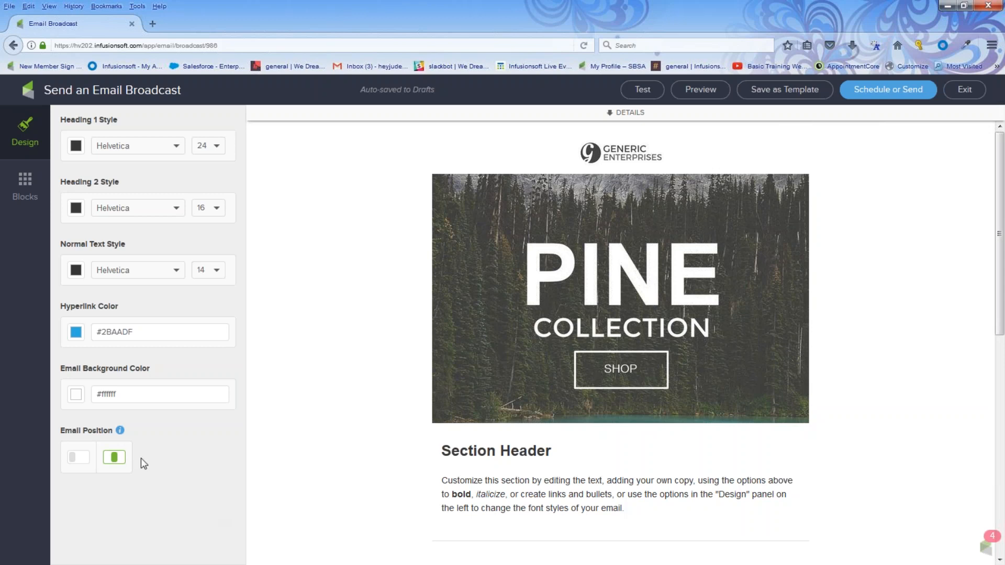
# Try the left-aligned email position and restore the centred one
pyautogui.click(76, 459)
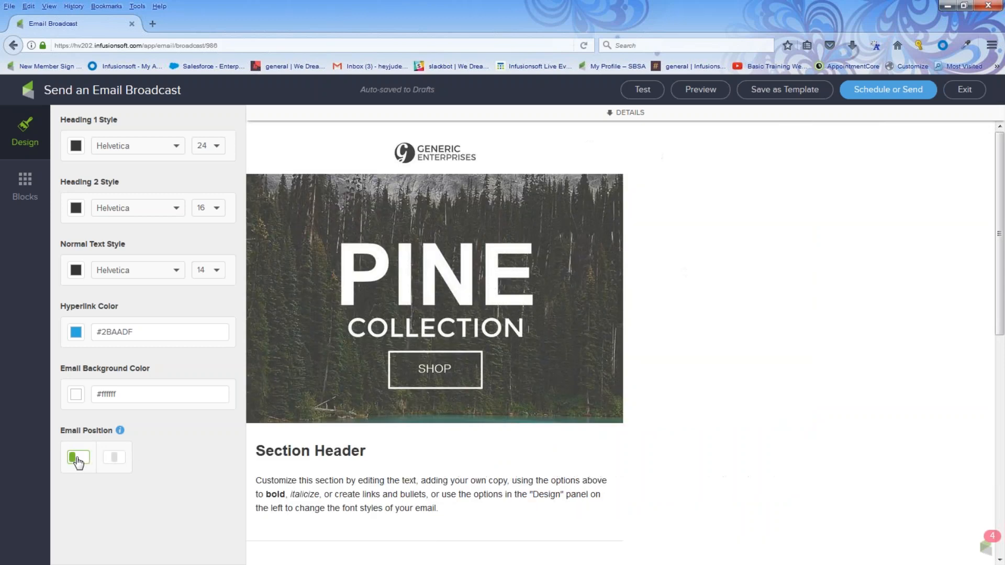
pyautogui.click(113, 457)
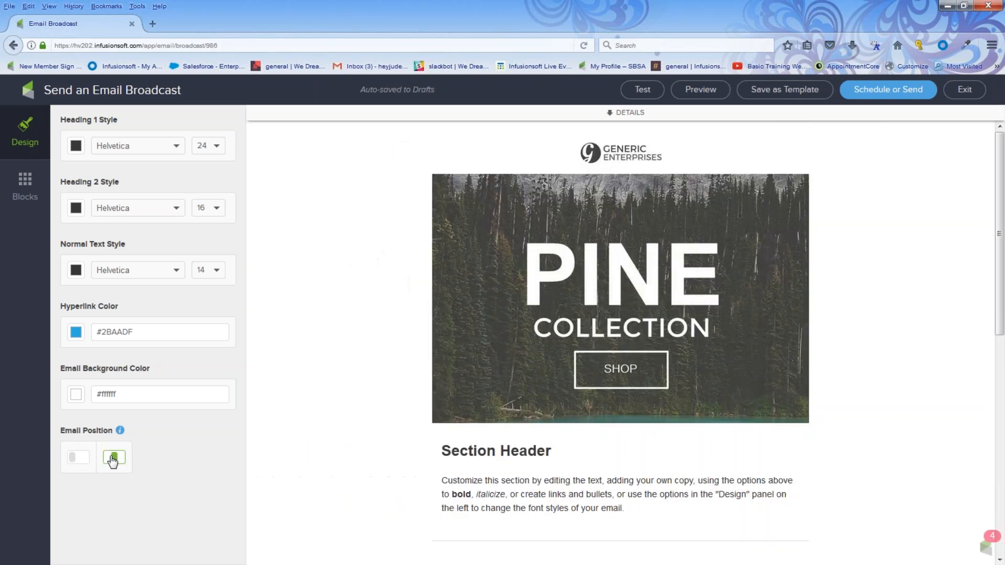
# Set the email background color to #D7D7D7 and the hyperlink color to #CA0D14
pyautogui.click(76, 397)
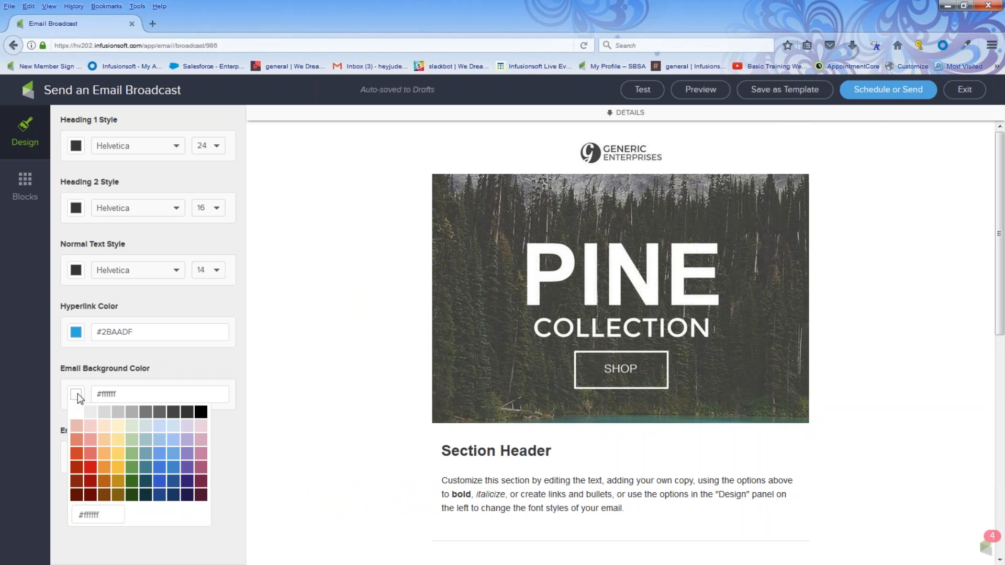
pyautogui.click(105, 412)
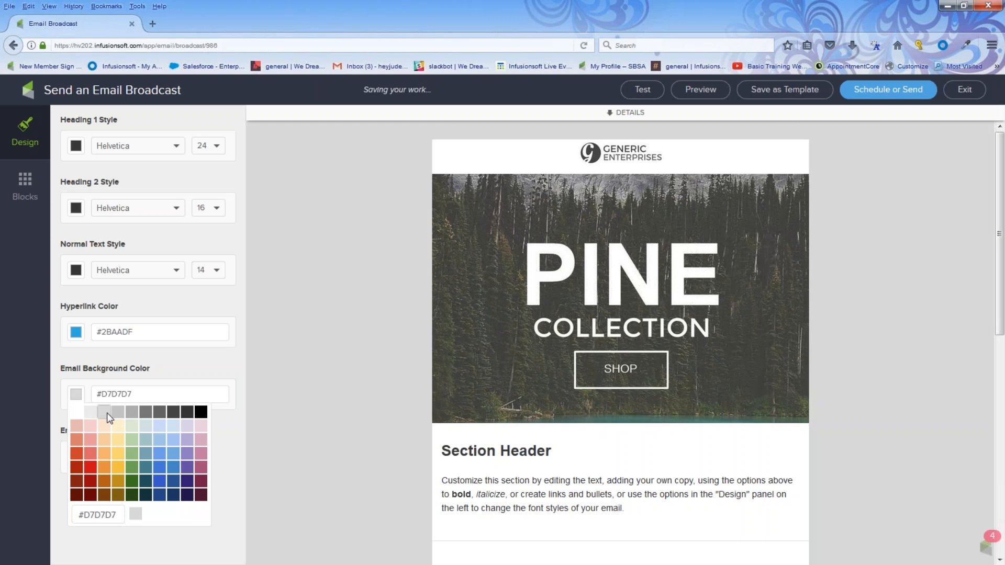
pyautogui.click(77, 333)
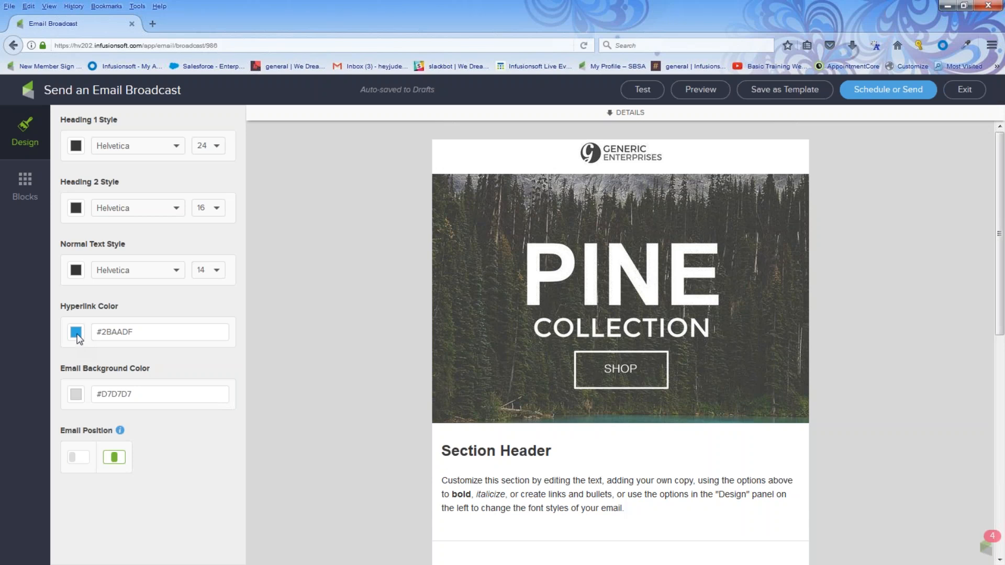
pyautogui.click(77, 335)
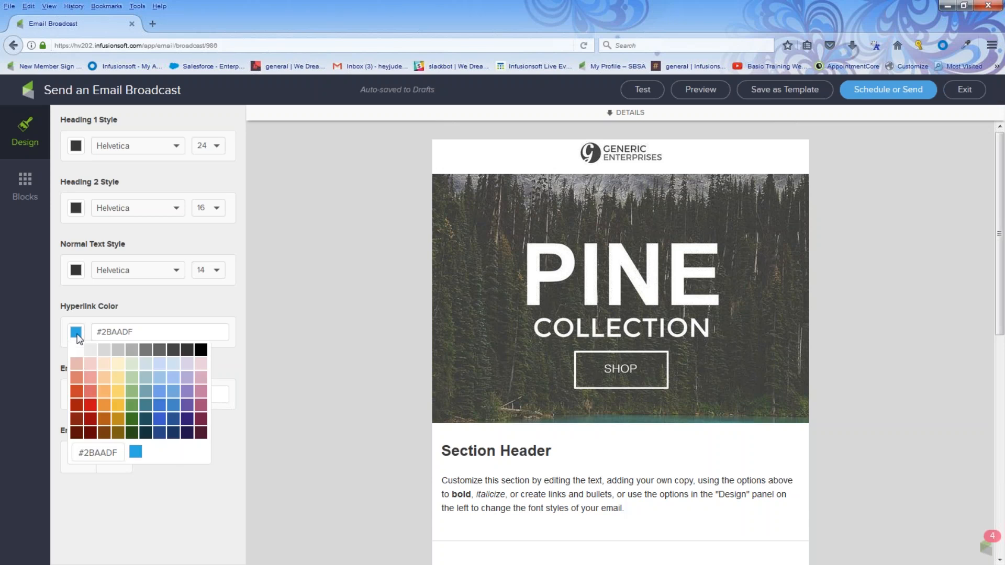
pyautogui.click(90, 403)
pyautogui.click(344, 354)
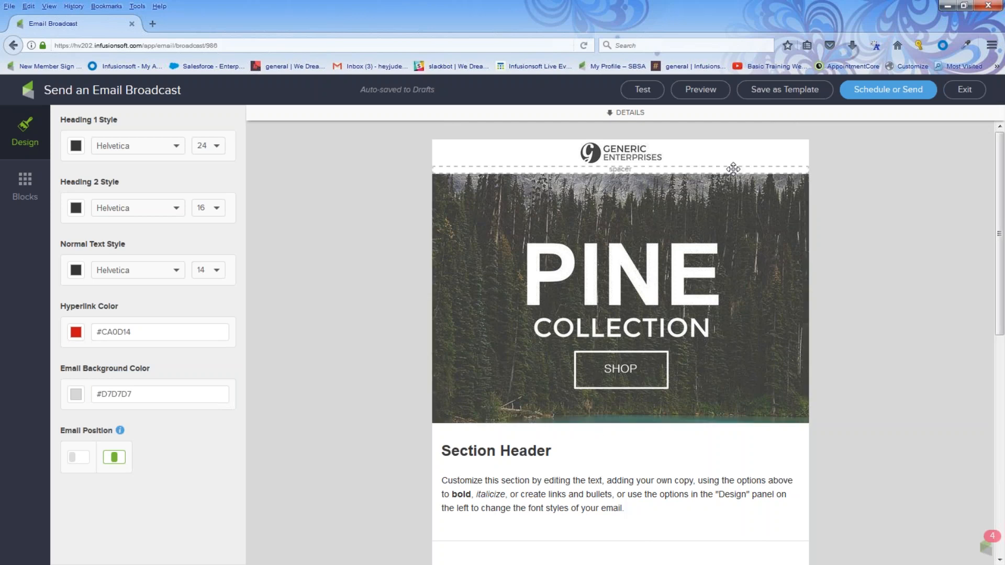
# Delete the Generic Enterprises logo block and the spacer block above the Pine Collection image
pyautogui.click(643, 160)
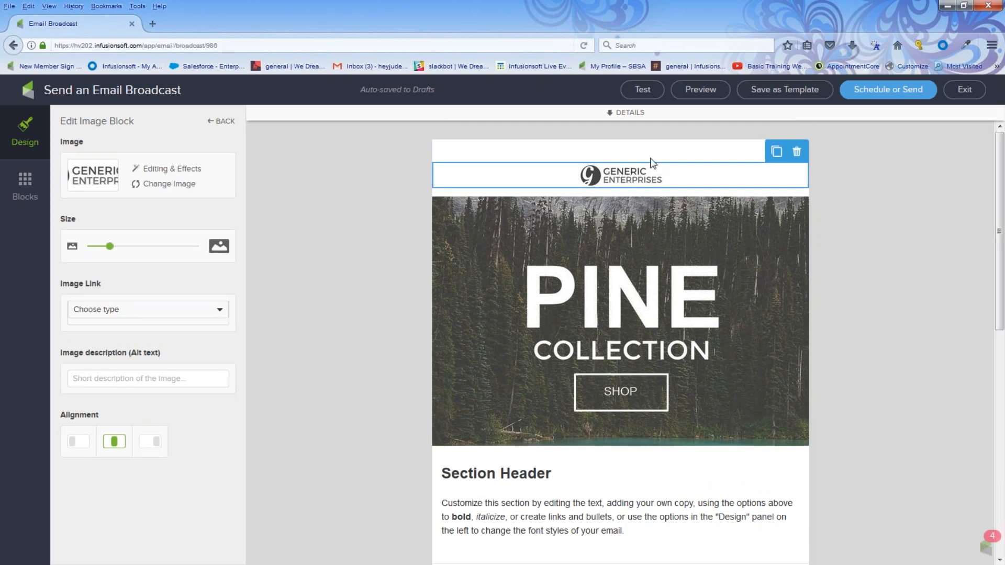
pyautogui.click(797, 153)
pyautogui.click(793, 177)
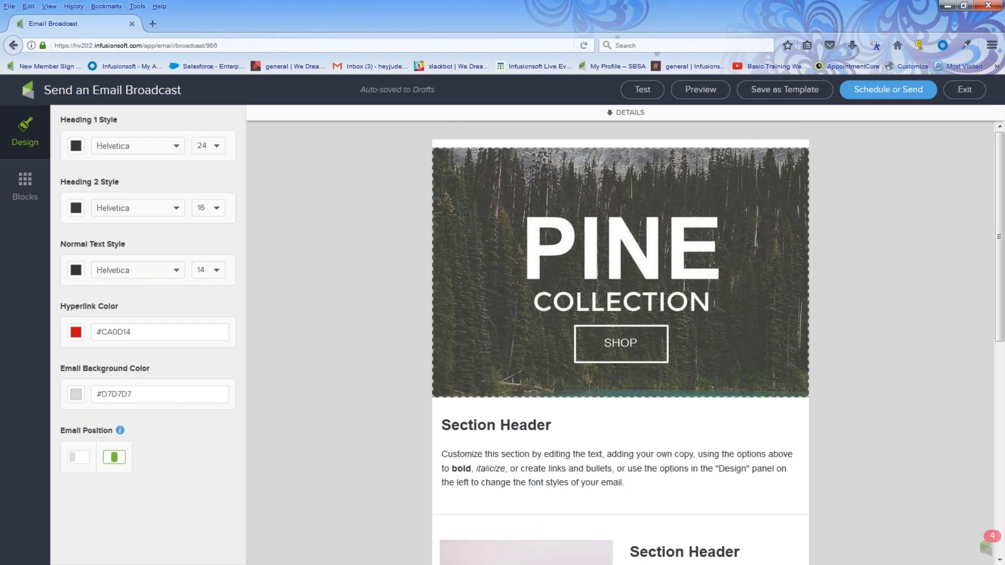
pyautogui.click(783, 141)
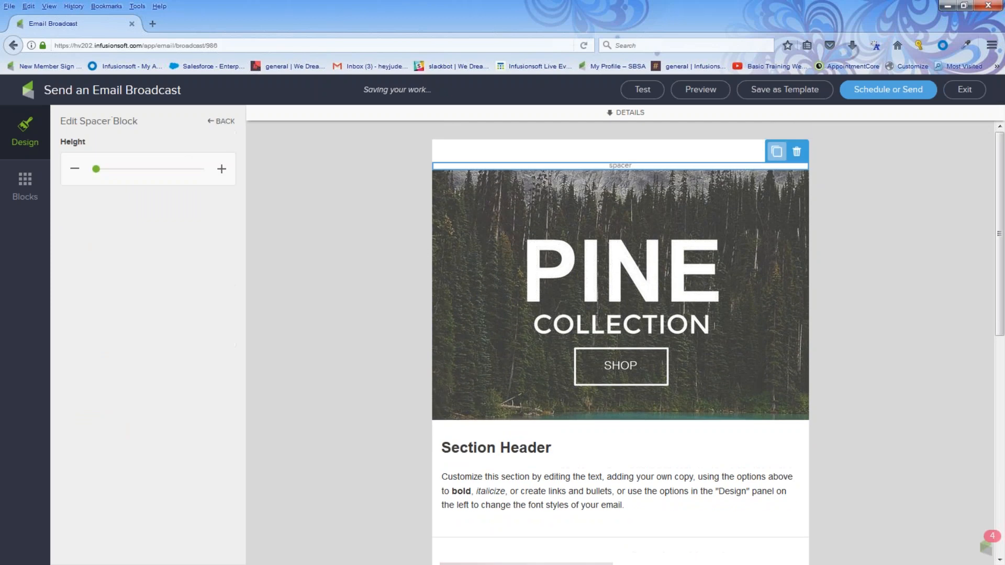
pyautogui.click(797, 152)
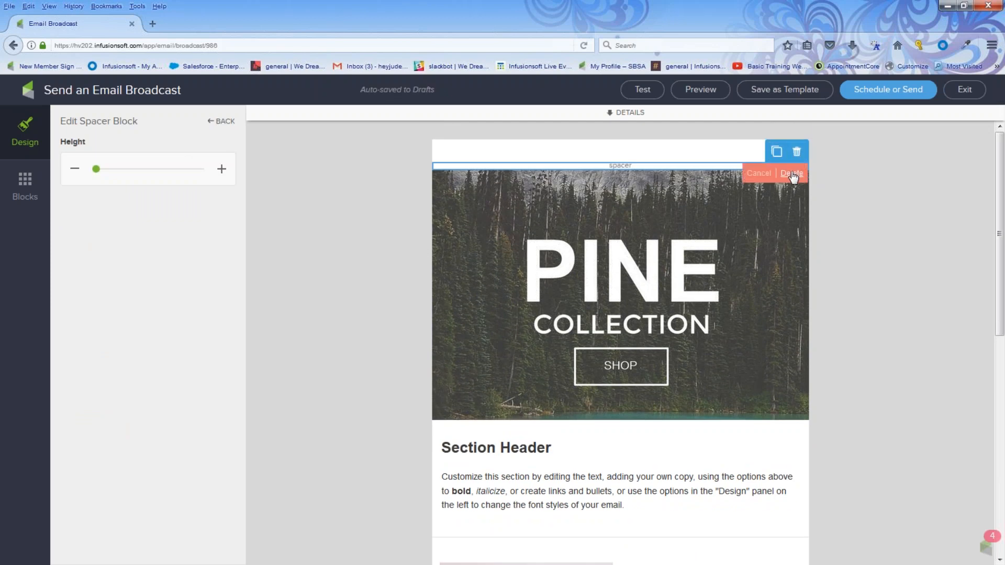
pyautogui.click(793, 174)
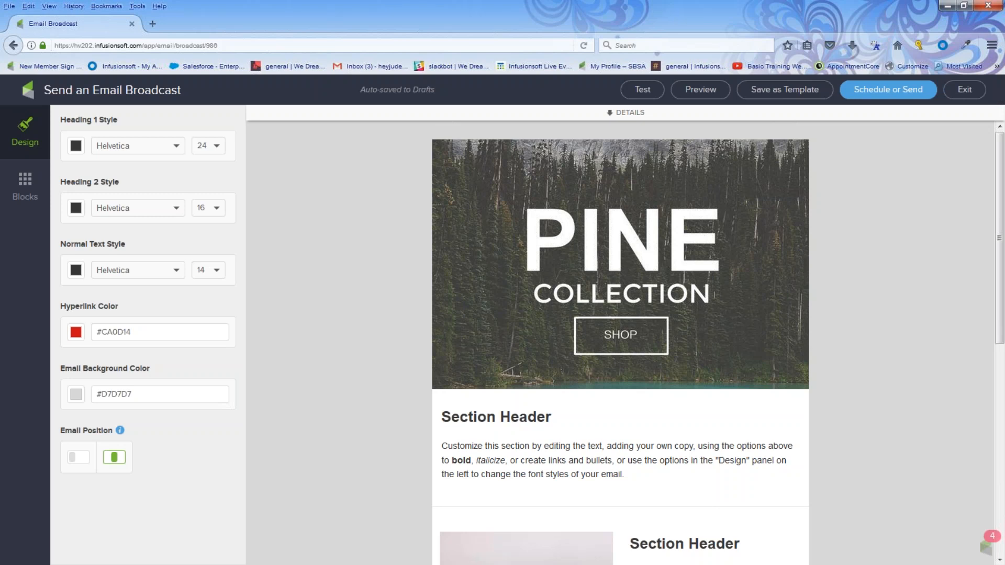
# Replace the Pine Collection header image with the Infusionsoft cloud logo from the image library
pyautogui.click(663, 238)
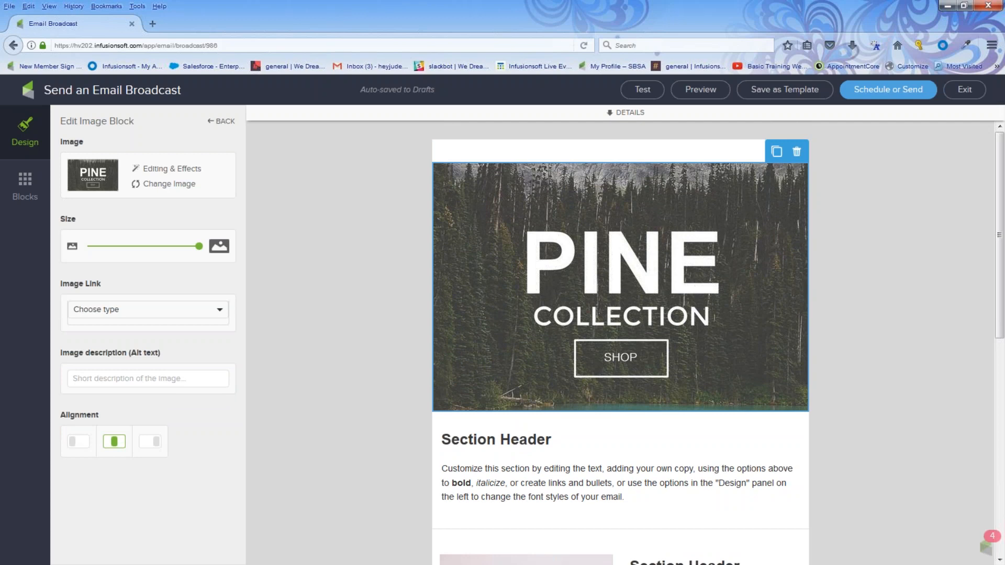
pyautogui.click(177, 186)
pyautogui.scroll(-5, 188, 242)
pyautogui.scroll(-2, 187, 242)
pyautogui.click(165, 238)
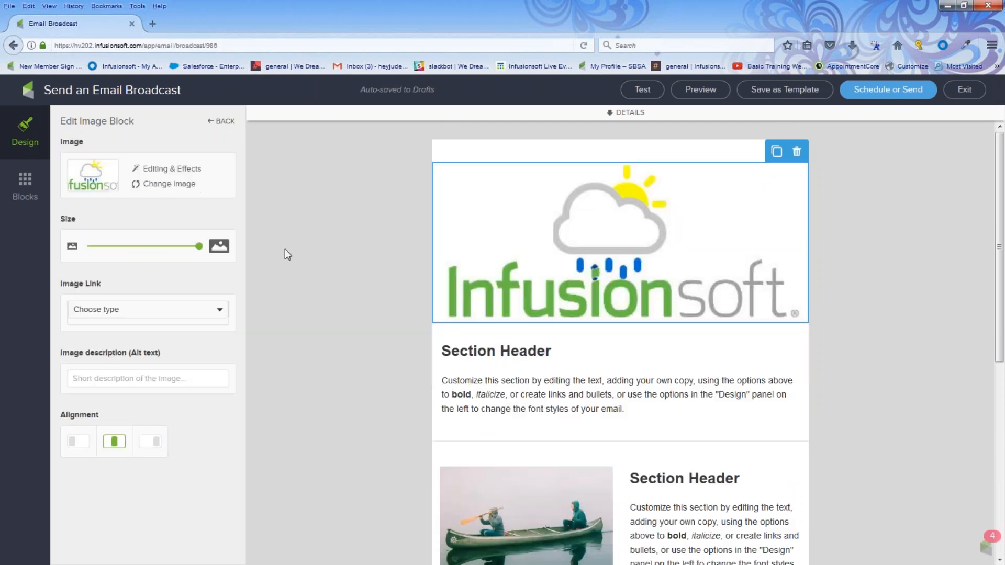
pyautogui.click(398, 272)
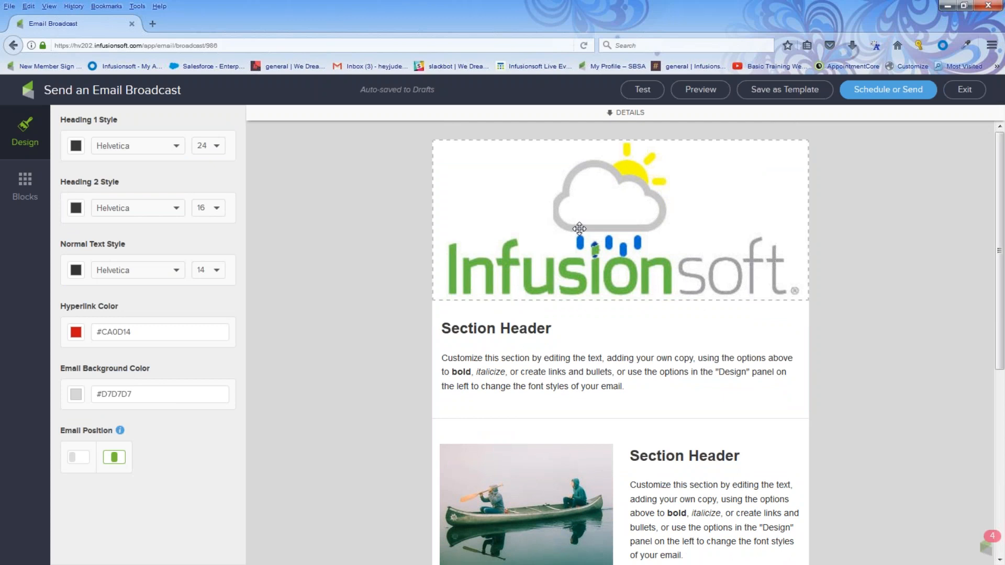
# Reduce the Infusionsoft cloud logo to about four-fifths of its full size
pyautogui.click(595, 250)
pyautogui.moveTo(202, 249); pyautogui.dragTo(177, 248)
pyautogui.click(333, 250)
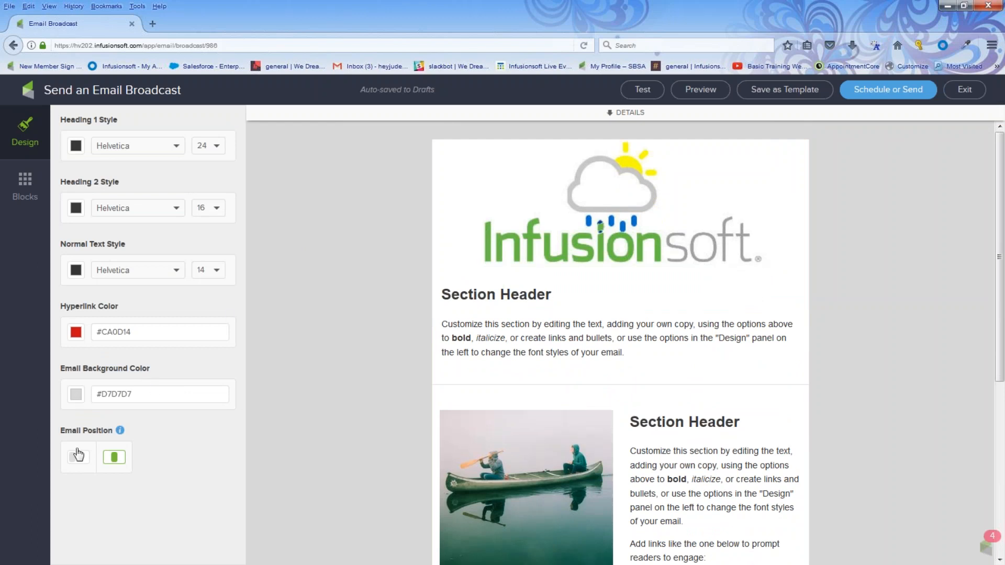
# Switch the email position to left-aligned and back to centred, twice
pyautogui.click(77, 458)
pyautogui.click(110, 460)
pyautogui.click(80, 460)
pyautogui.click(111, 459)
# Try left and right alignments and a smaller size for the cloud logo, ending centred at about 85% size
pyautogui.click(582, 246)
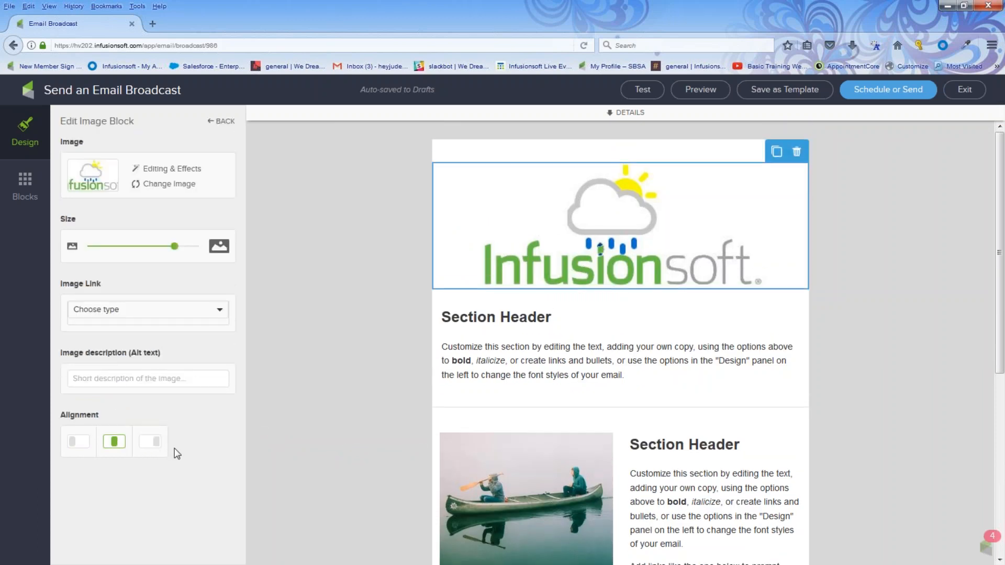
pyautogui.click(82, 446)
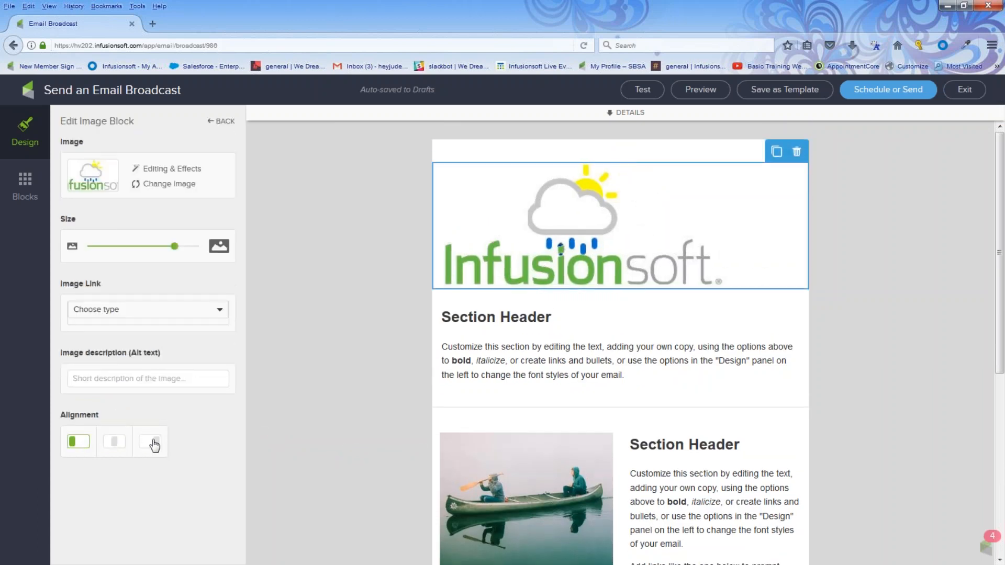
pyautogui.click(154, 445)
pyautogui.moveTo(143, 246); pyautogui.dragTo(122, 246)
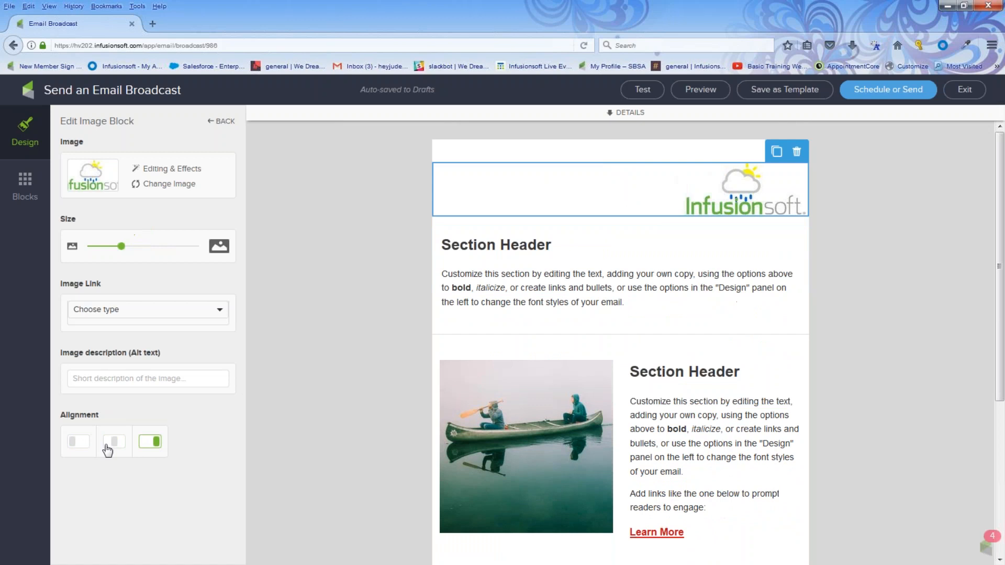
pyautogui.click(112, 442)
pyautogui.click(81, 444)
pyautogui.moveTo(121, 246); pyautogui.dragTo(191, 249)
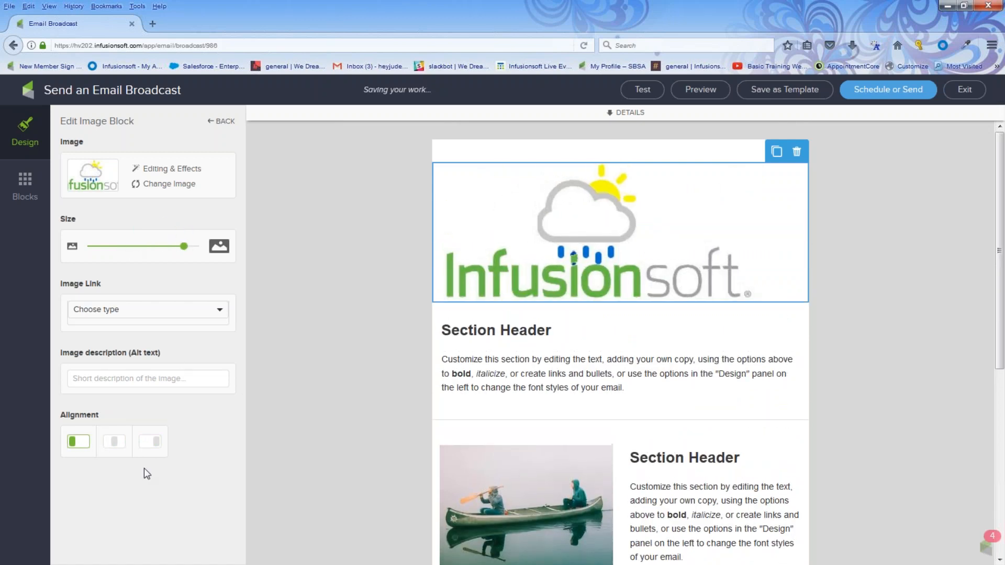
pyautogui.click(114, 442)
# Set the cloud logo's alt text to "infusionsoft with cloud" and enlarge the logo to about 90% size
pyautogui.click(148, 385)
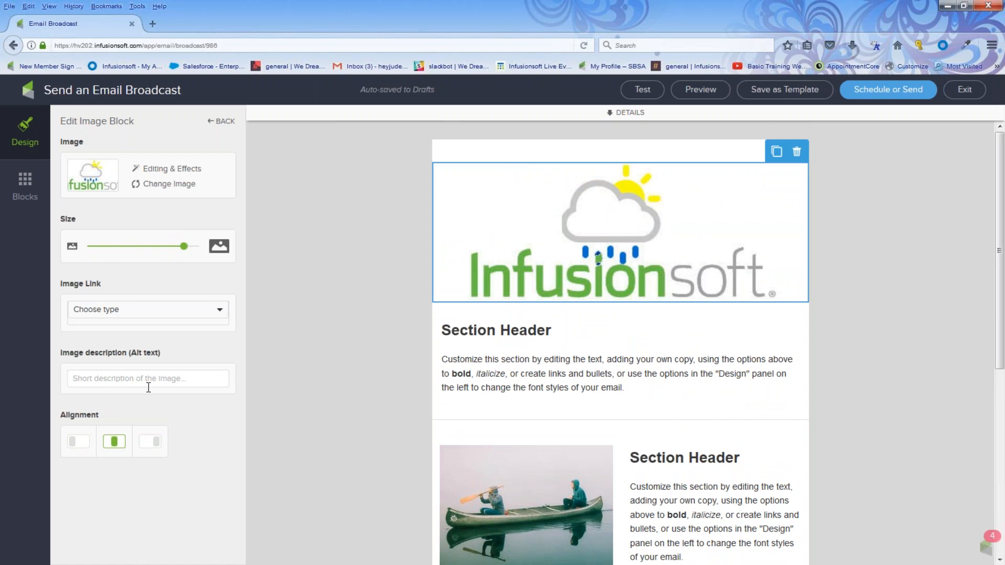
pyautogui.write('Infusiono')
pyautogui.press('BackSpace')
pyautogui.write('soft with cloud')
pyautogui.click(912, 278)
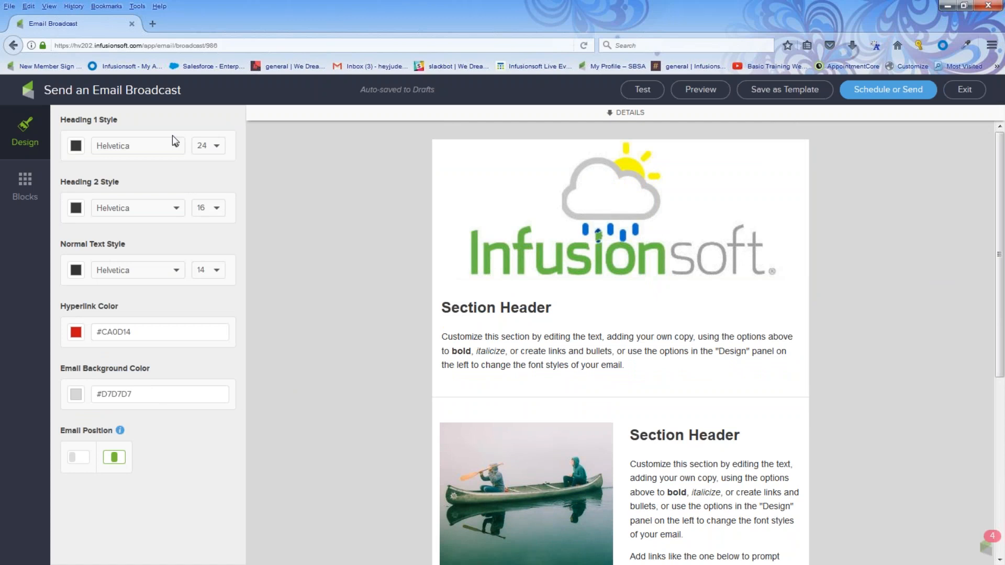
pyautogui.click(619, 234)
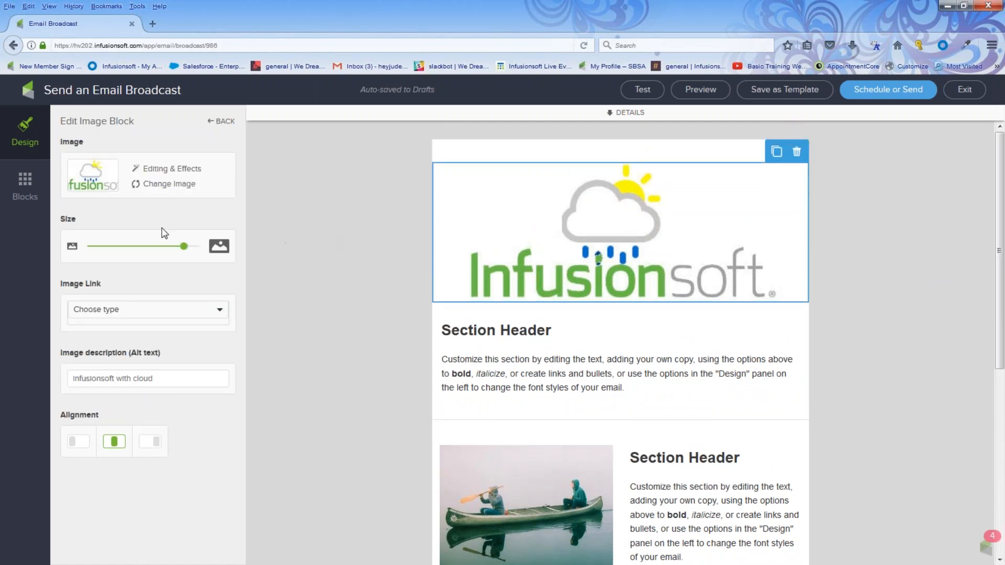
pyautogui.moveTo(184, 246)
pyautogui.mouseDown()
pyautogui.moveTo(117, 253)
pyautogui.moveTo(190, 251)
pyautogui.mouseUp()
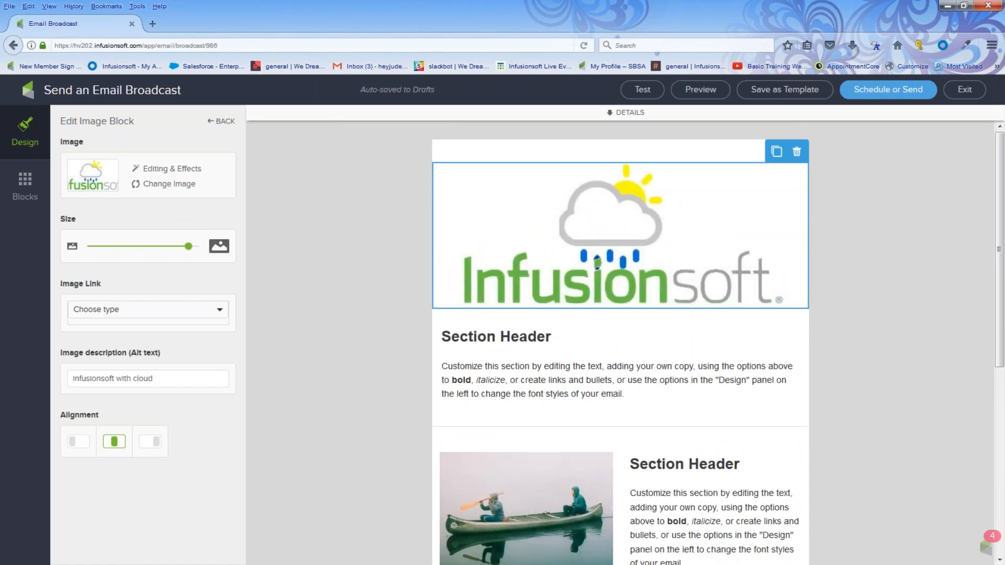
pyautogui.click(171, 186)
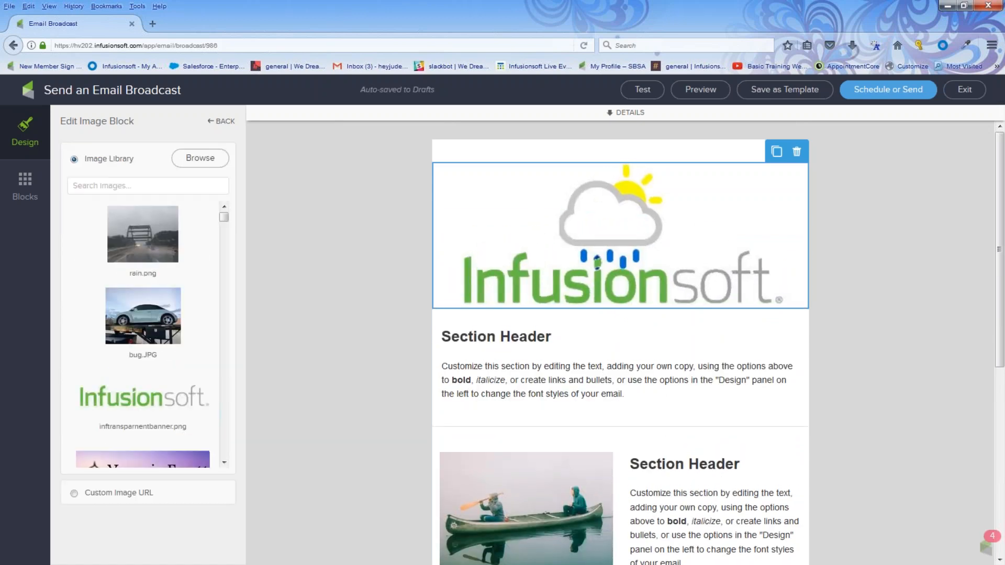
pyautogui.click(215, 164)
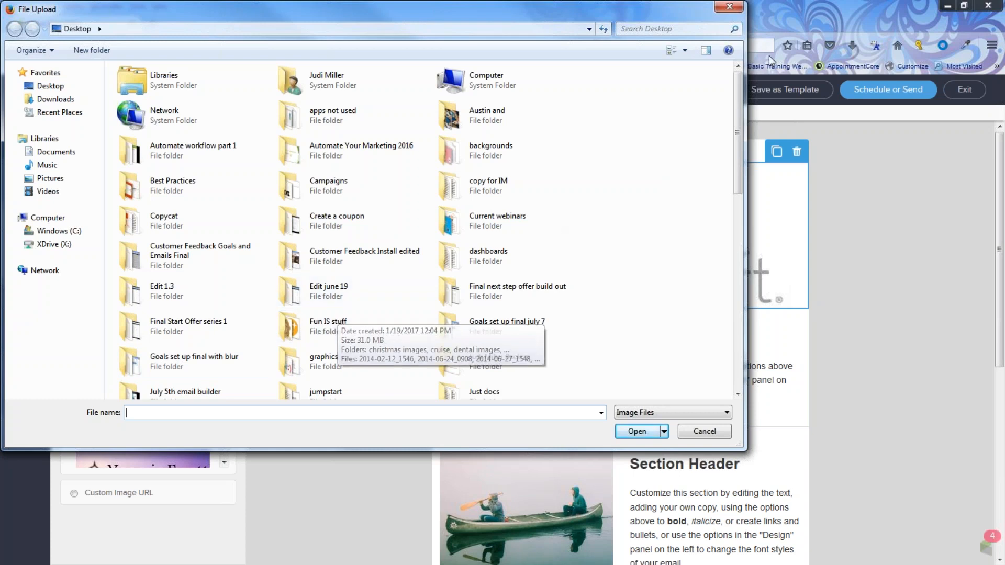
pyautogui.click(728, 6)
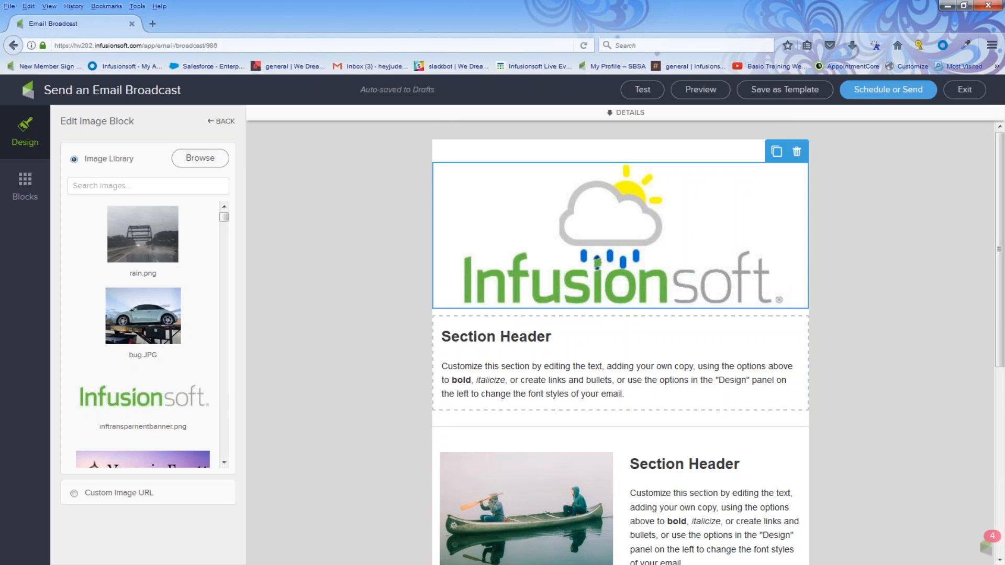
# Replace the section header below the logo with "Get my Ideas now"
pyautogui.click(488, 359)
pyautogui.moveTo(553, 314); pyautogui.dragTo(443, 314)
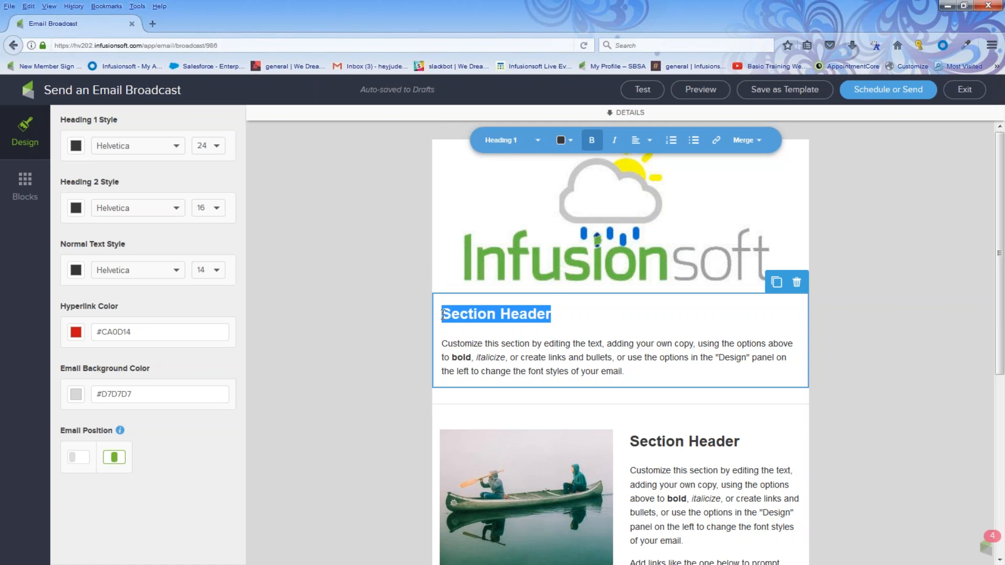
pyautogui.write('Get my le')
pyautogui.press('BackSpace')
pyautogui.write('deas now')
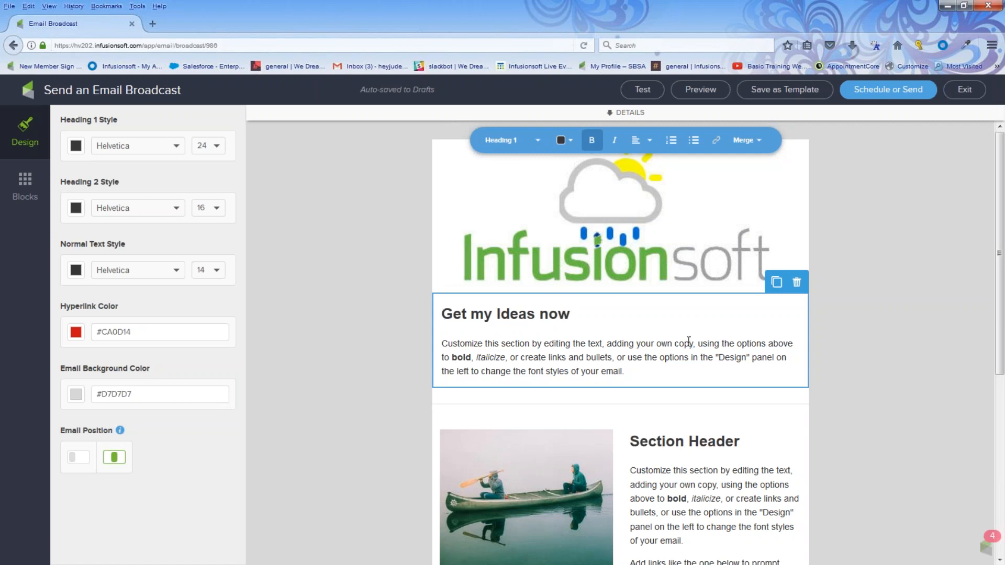
# Append "Get my ideas now just click here!" to the end of the paragraph below the first heading
pyautogui.moveTo(652, 372); pyautogui.dragTo(441, 358)
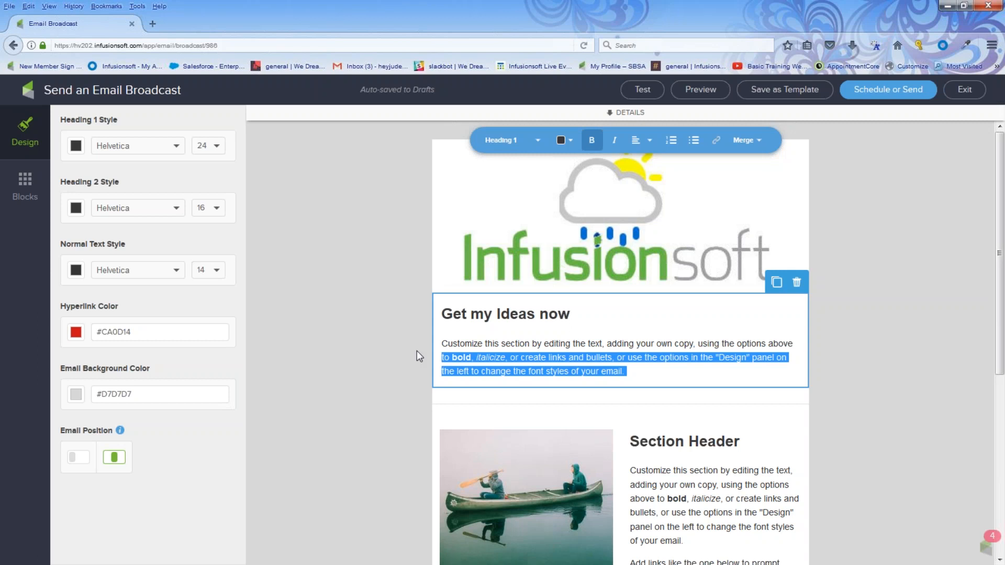
pyautogui.click(646, 374)
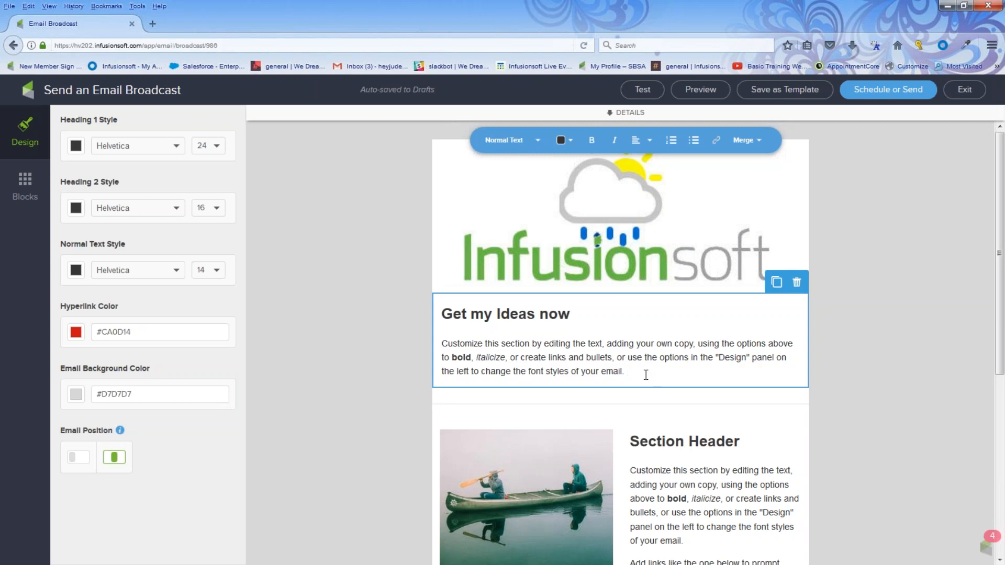
pyautogui.write('Get my ideas now just click here!')
# Start a file download link on the text "Get my ideas now just click here!" below the first heading
pyautogui.moveTo(756, 373); pyautogui.dragTo(625, 373)
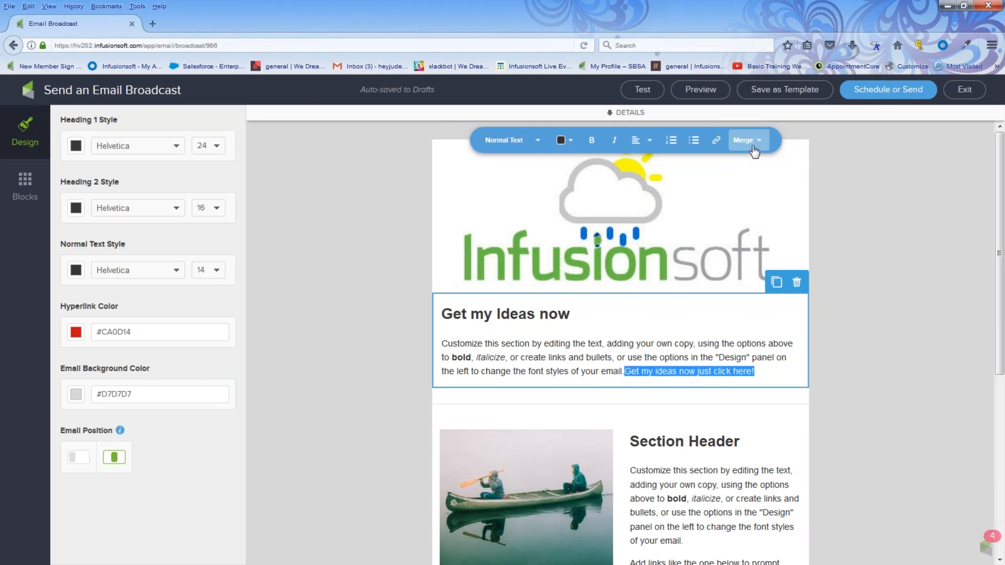
pyautogui.click(716, 141)
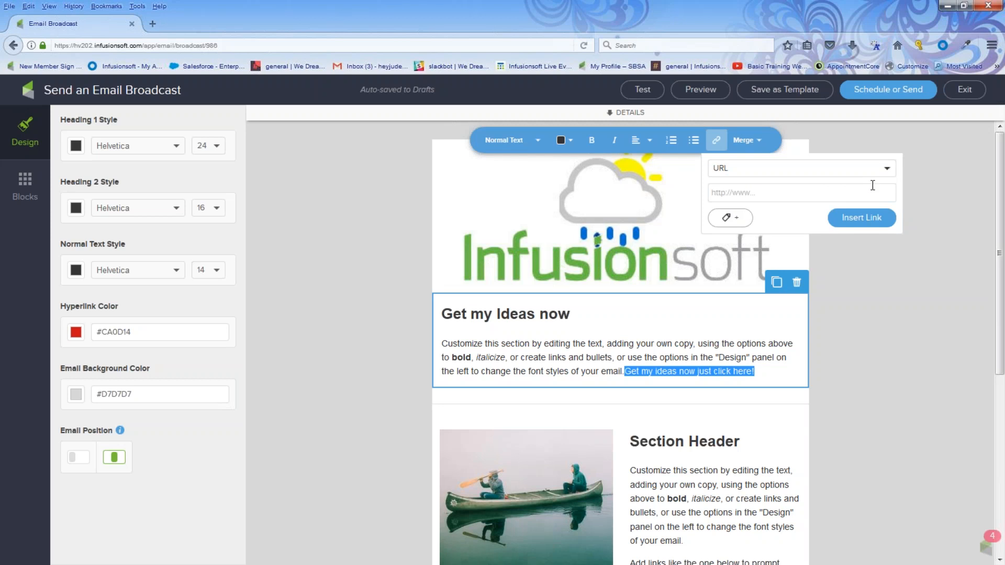
pyautogui.click(887, 170)
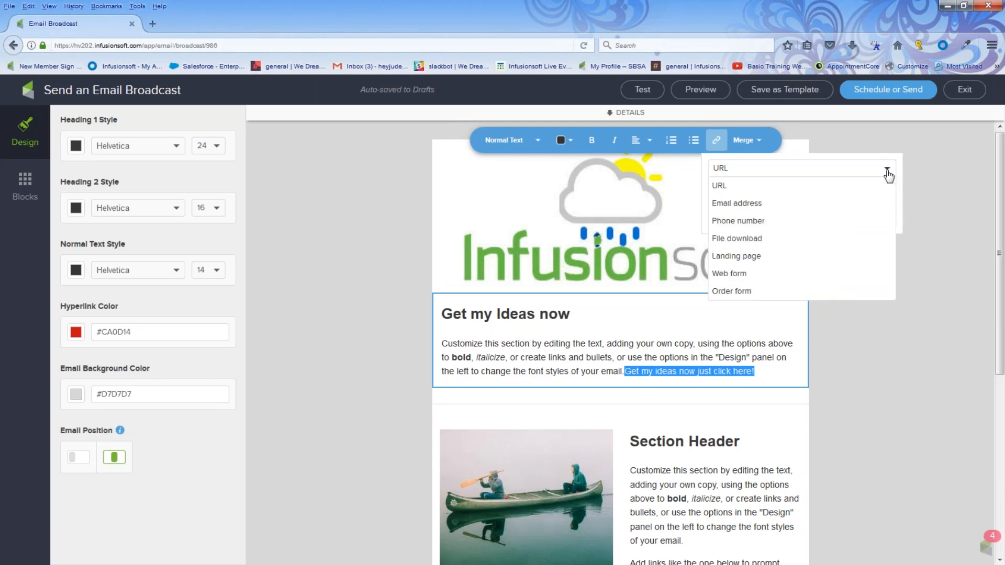
pyautogui.click(737, 239)
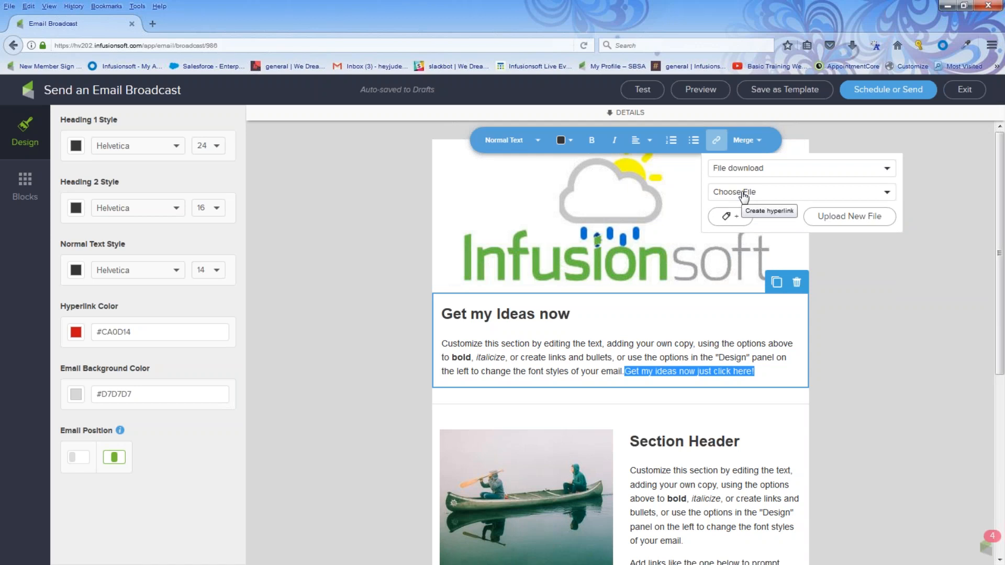
# Upload "In my own little corner.docx" from the Desktop as a file for the download link
pyautogui.click(831, 225)
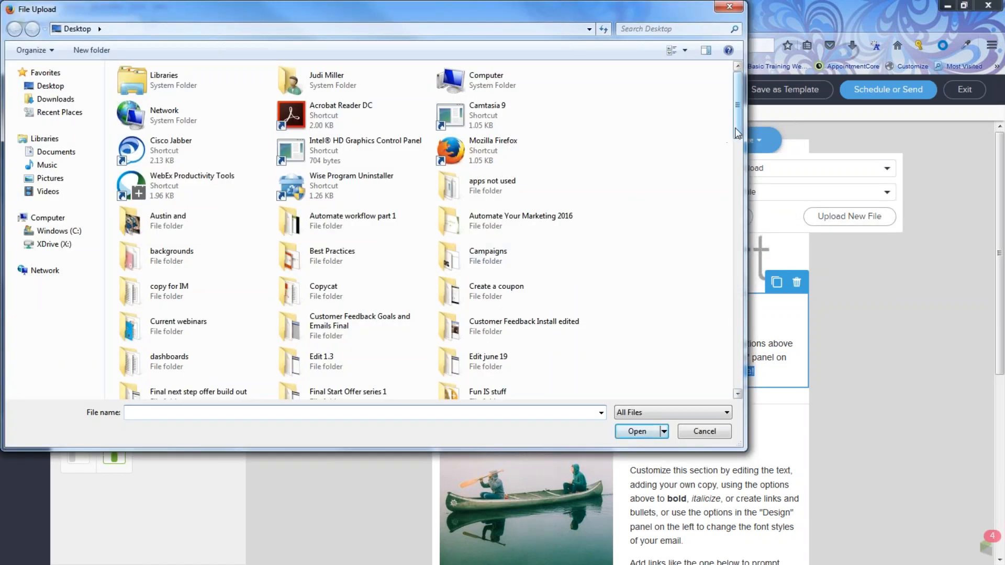
pyautogui.scroll(-15, 602, 183)
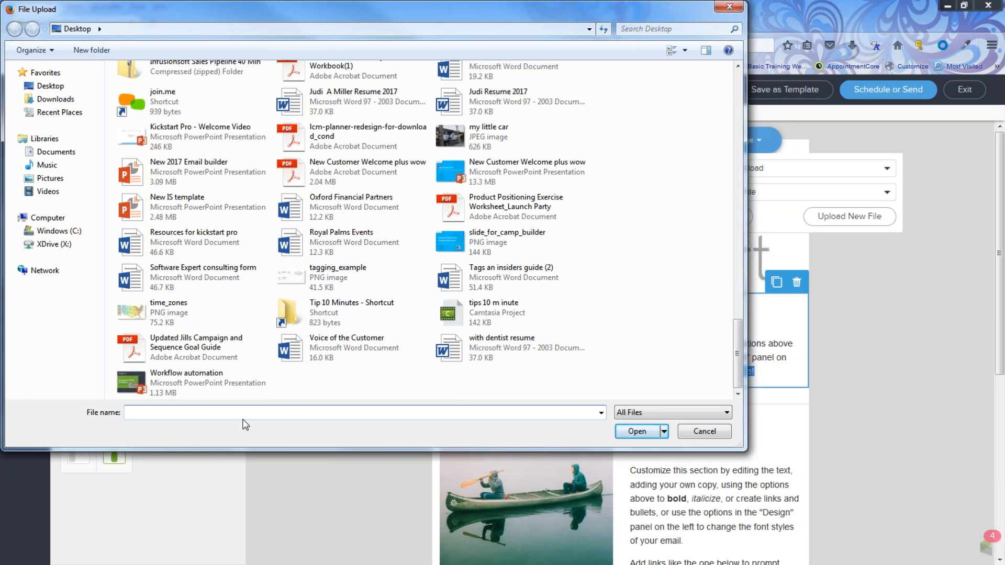
pyautogui.write('in')
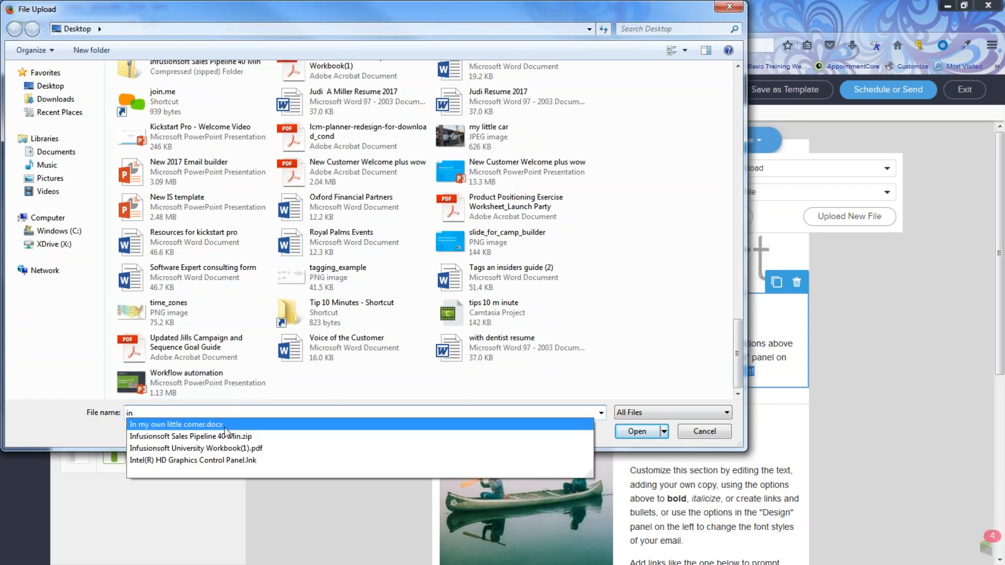
pyautogui.click(639, 434)
pyautogui.click(585, 297)
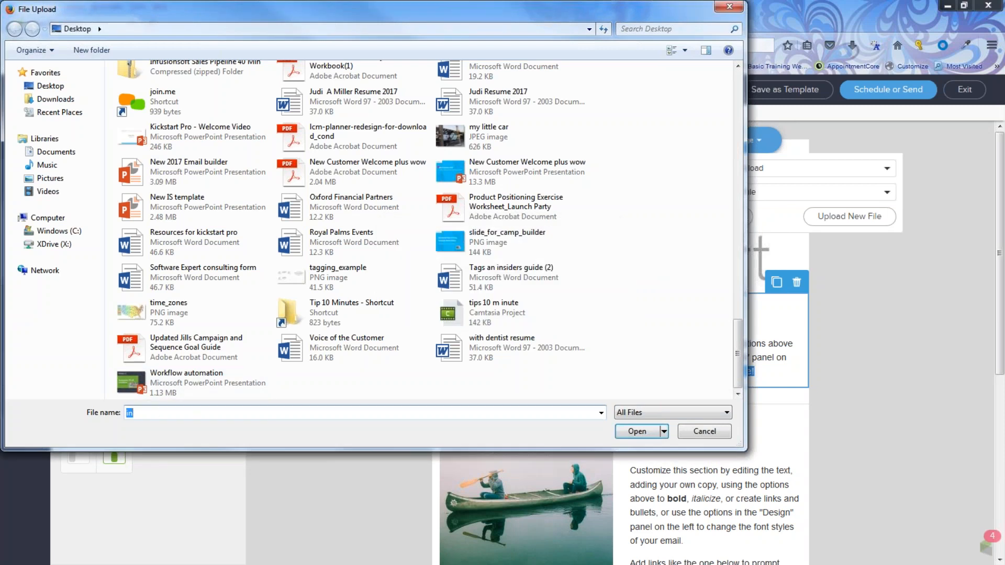
pyautogui.press('BackSpace')
pyautogui.write('m')
pyautogui.press('BackSpace')
pyautogui.press('BackSpace')
pyautogui.write('un')
pyautogui.press('BackSpace')
pyautogui.press('BackSpace')
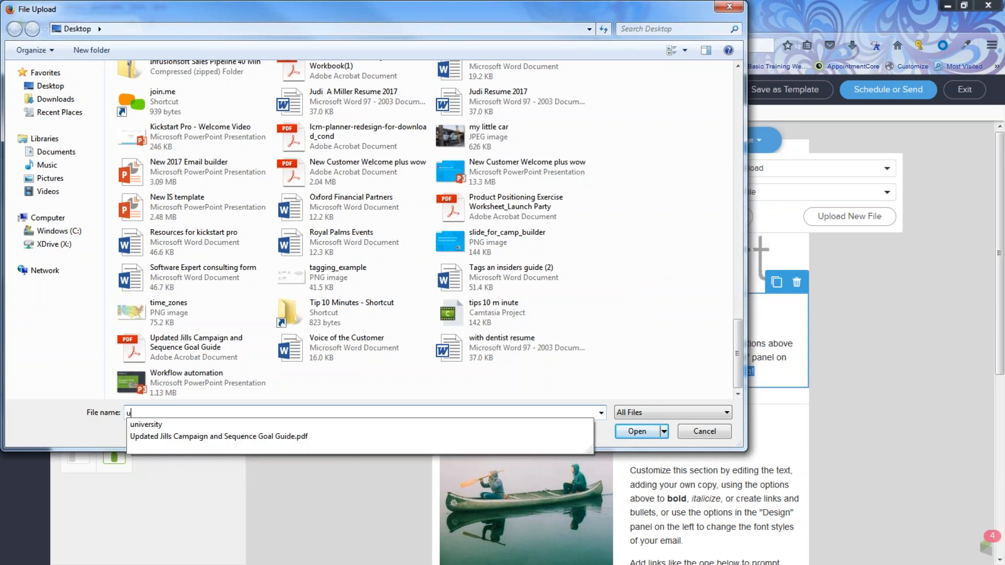
pyautogui.write('in')
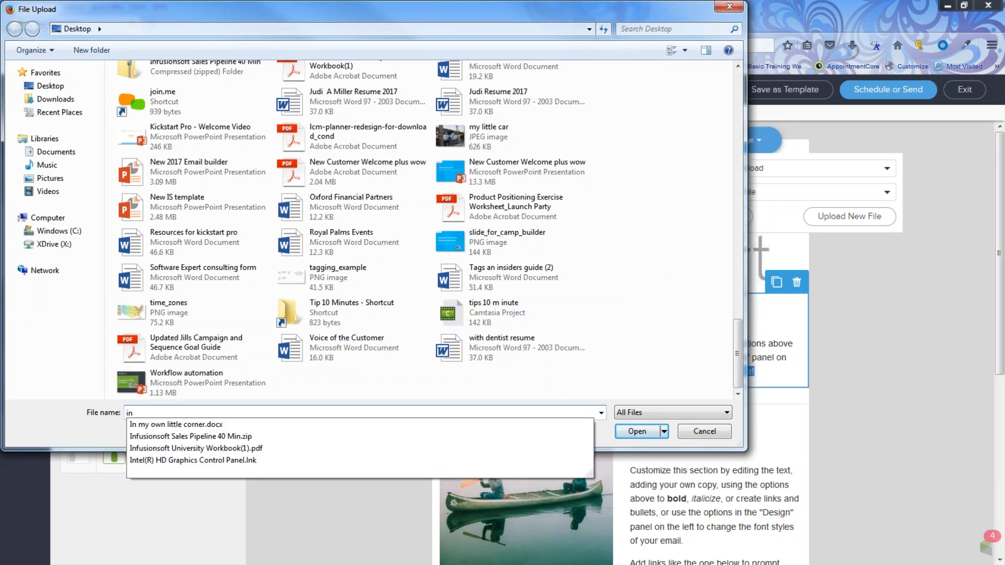
pyautogui.click(156, 423)
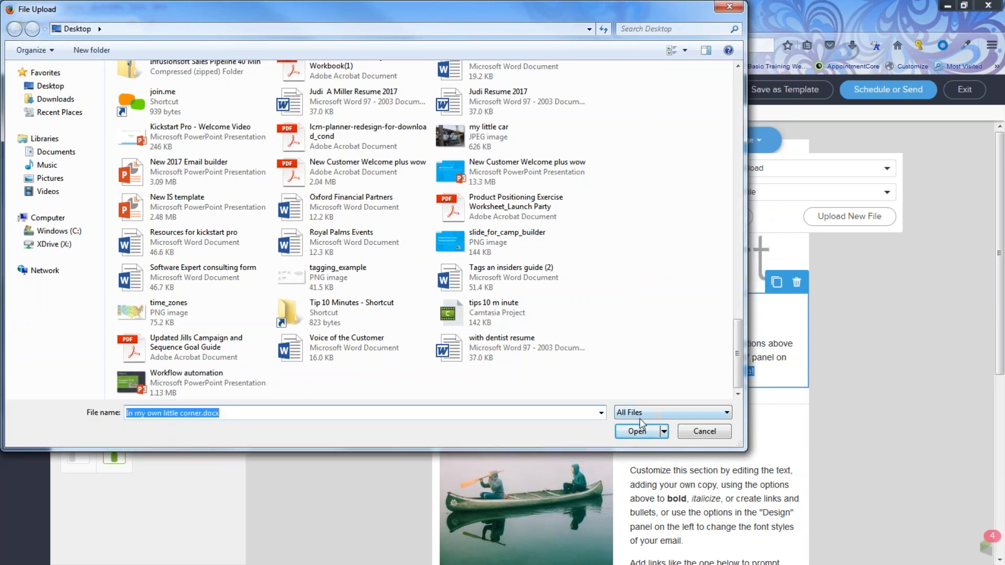
pyautogui.click(637, 431)
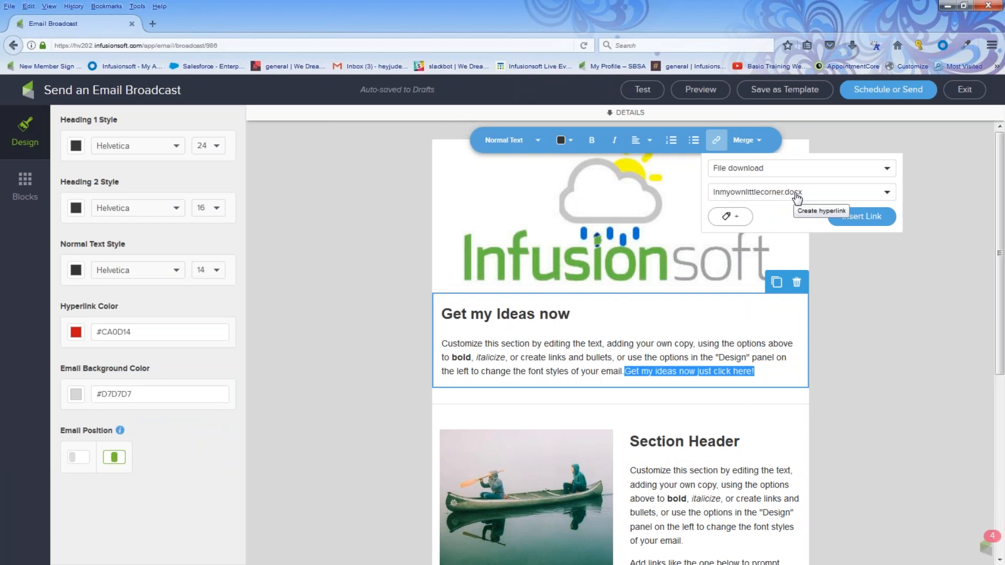
# Choose "5 Fun-Newsletter ideas 4U.docx" as the download file and insert the link on the selected text
pyautogui.click(887, 194)
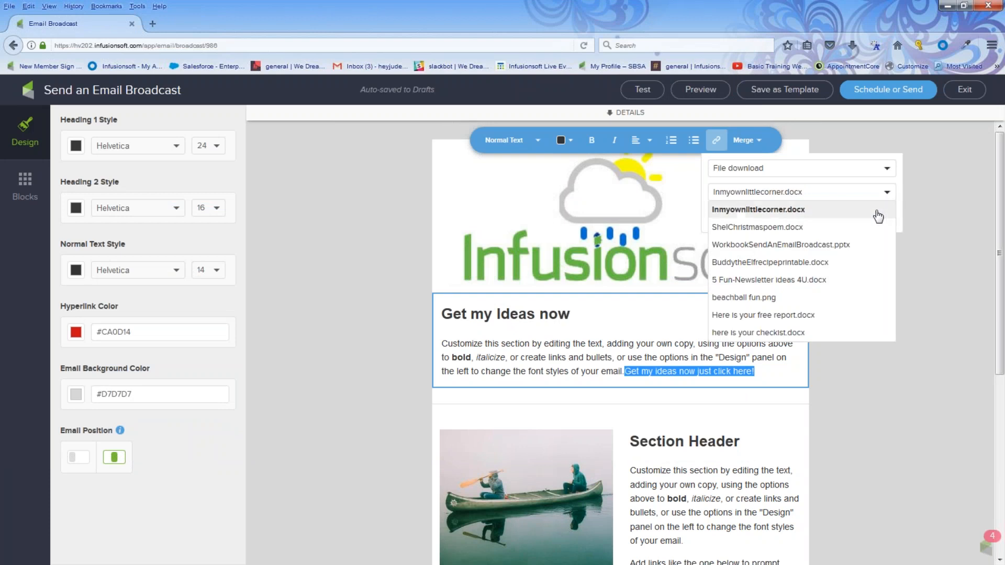
pyautogui.click(841, 282)
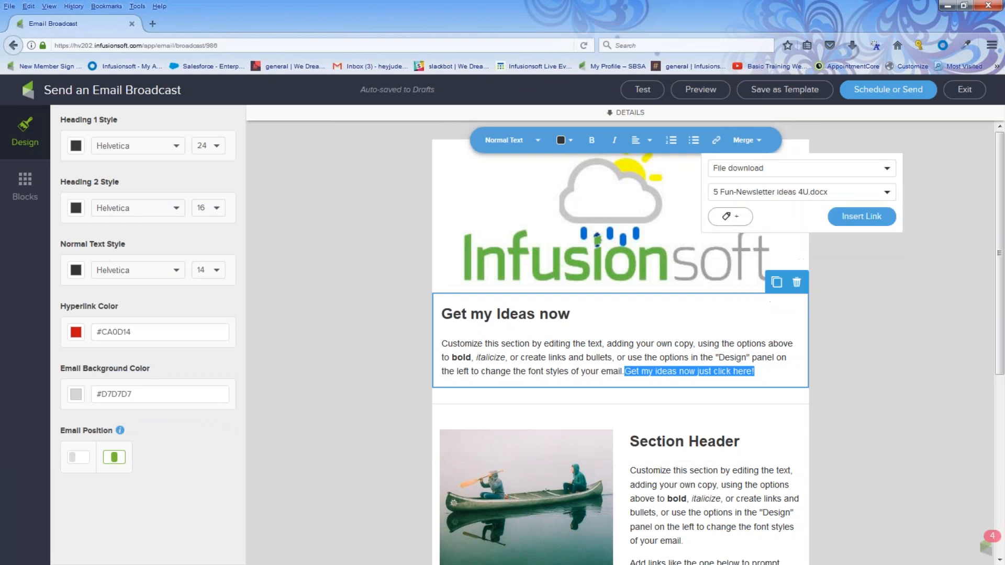
pyautogui.click(863, 217)
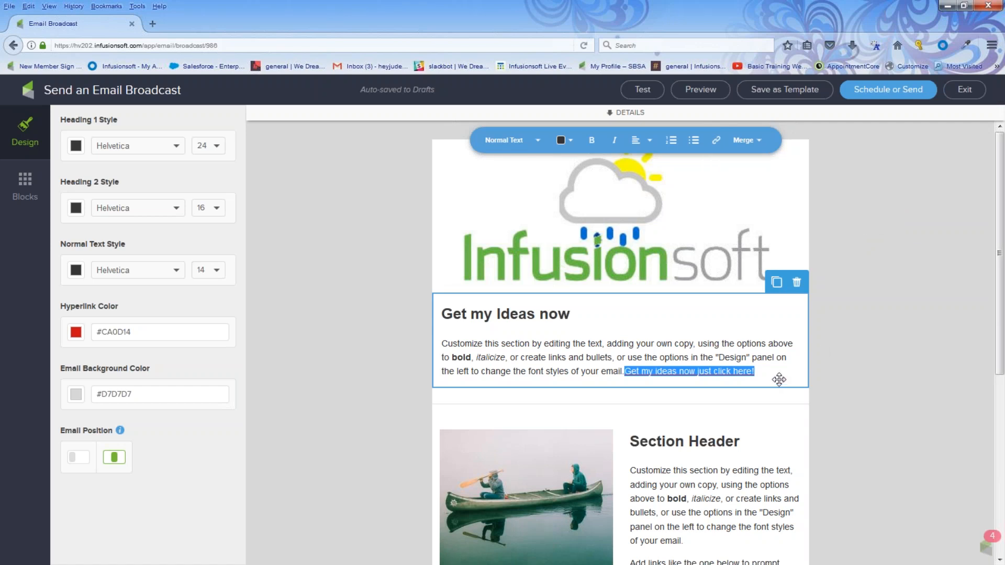
pyautogui.click(853, 370)
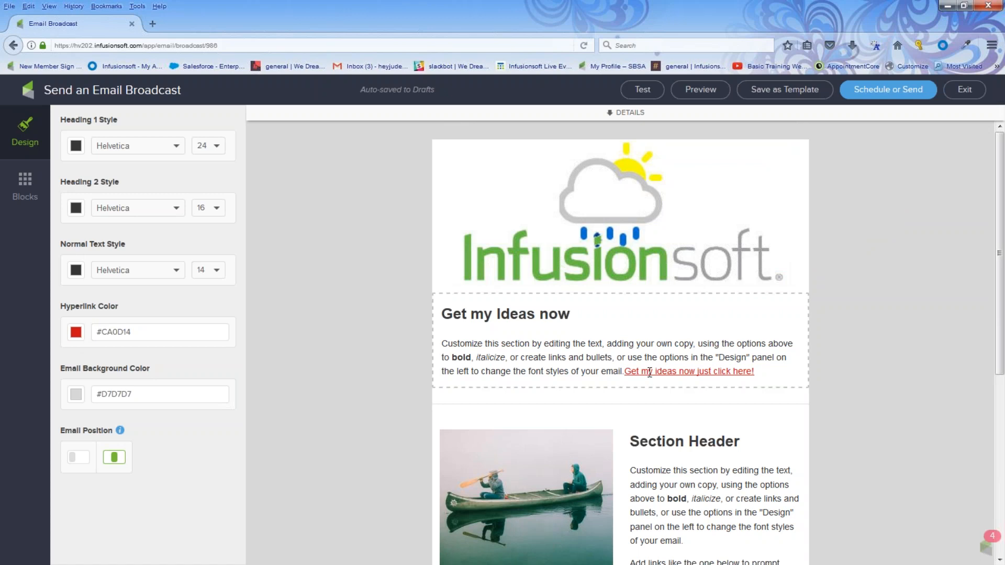
pyautogui.click(787, 371)
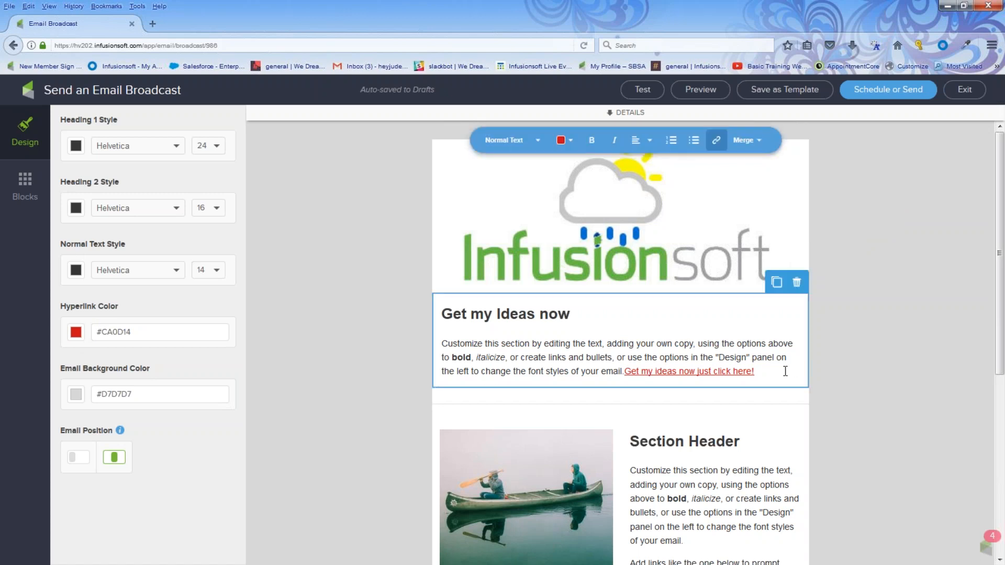
pyautogui.press('Return')
pyautogui.write('Check')
pyautogui.press('BackSpace')
pyautogui.press('BackSpace')
pyautogui.press('BackSpace')
pyautogui.press('BackSpace')
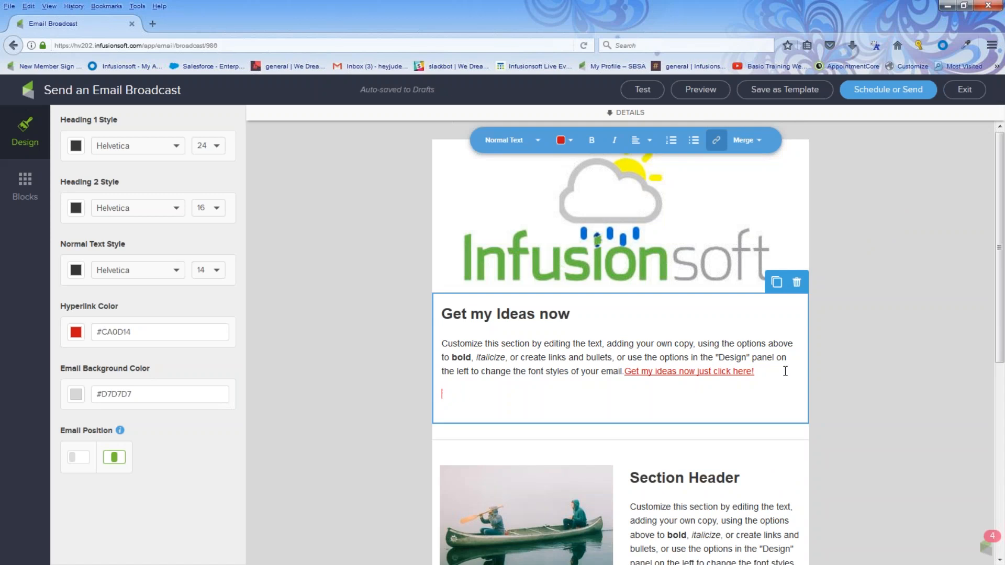
pyautogui.press('BackSpace')
pyautogui.press('BackSpace')
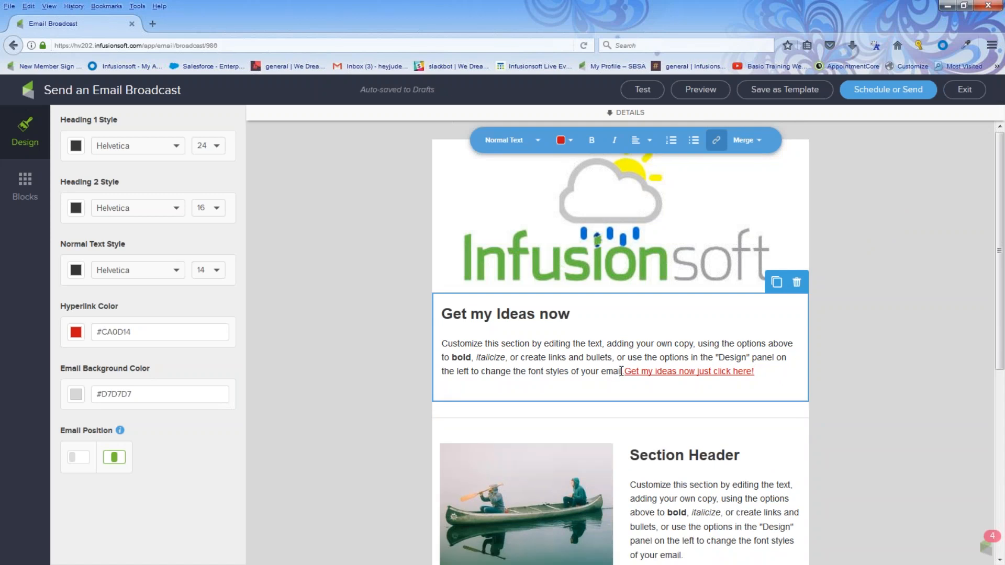
# Insert "Check out my blog post or just read more here." at the start of the paragraph below "Get my Ideas now"
pyautogui.click(443, 344)
pyautogui.write('Check out my ')
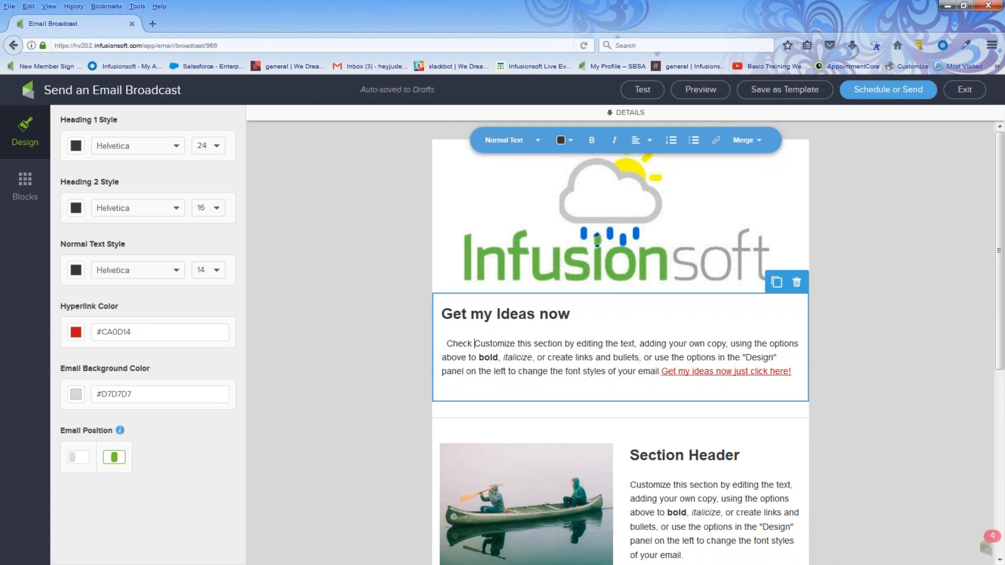
pyautogui.write('blog post o')
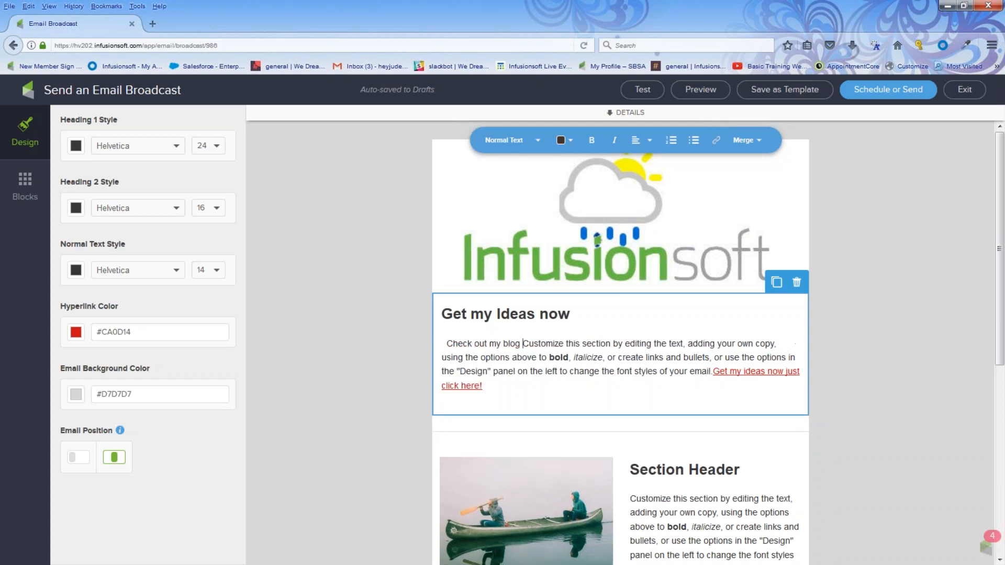
pyautogui.write('r just ready')
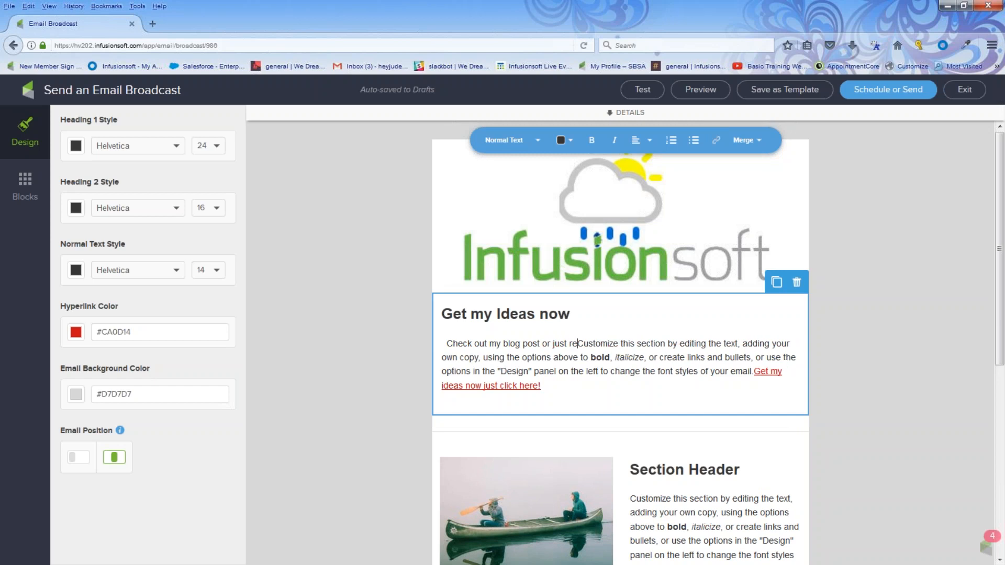
pyautogui.press('BackSpace')
pyautogui.press('BackSpace')
pyautogui.write('more here')
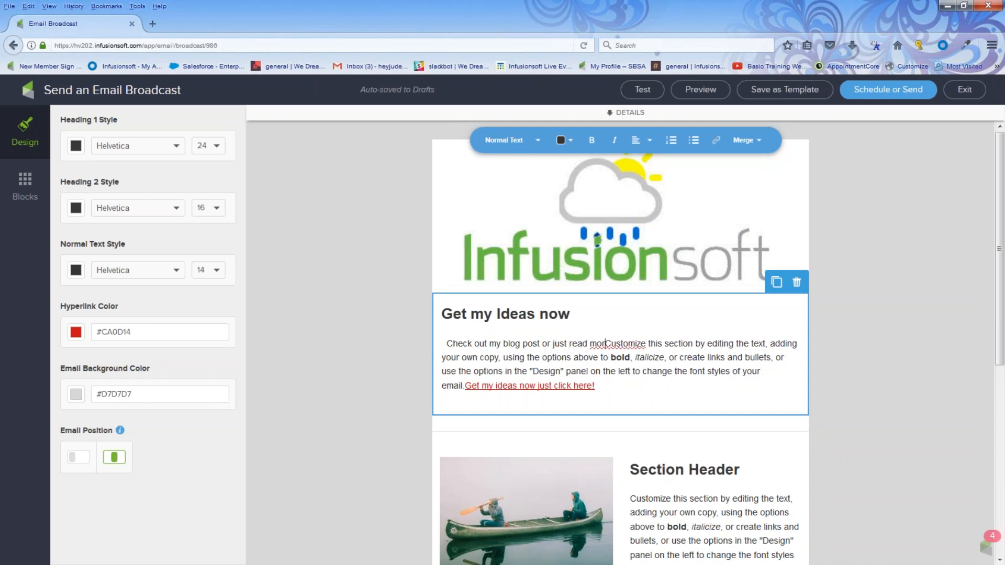
pyautogui.write('.')
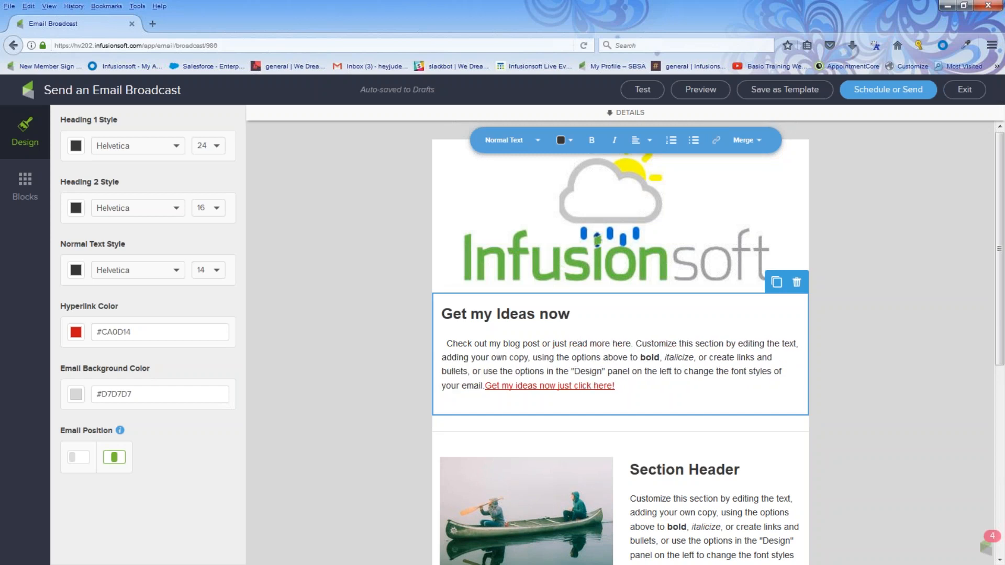
pyautogui.moveTo(634, 344); pyautogui.dragTo(446, 344)
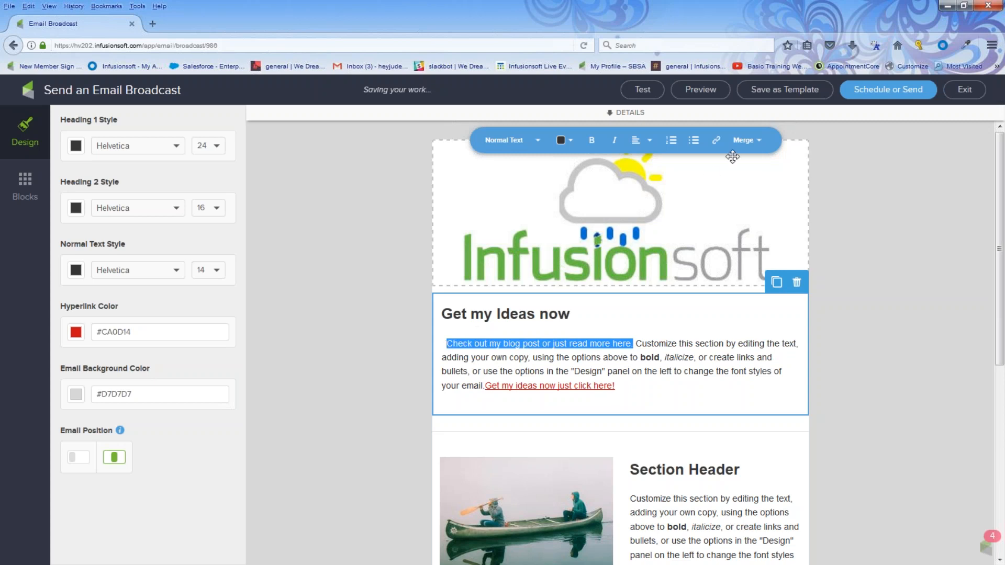
pyautogui.click(716, 141)
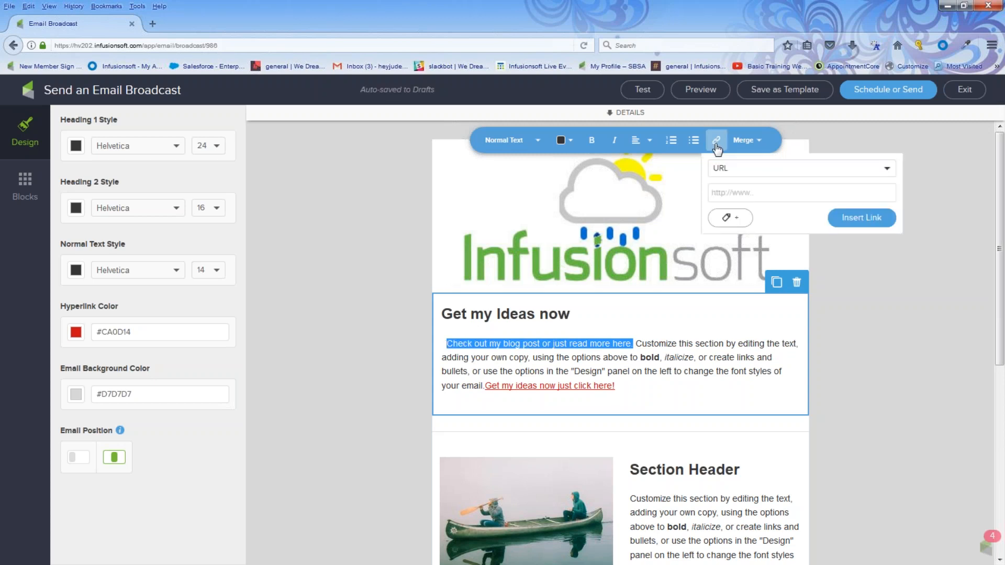
pyautogui.click(717, 191)
pyautogui.write('www.')
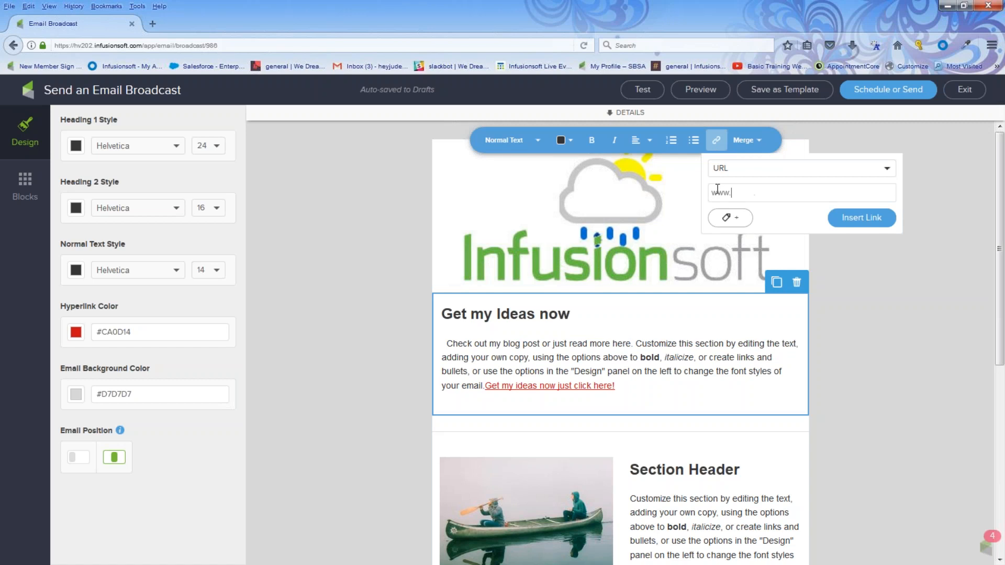
pyautogui.write('infusionsoft.com/blog')
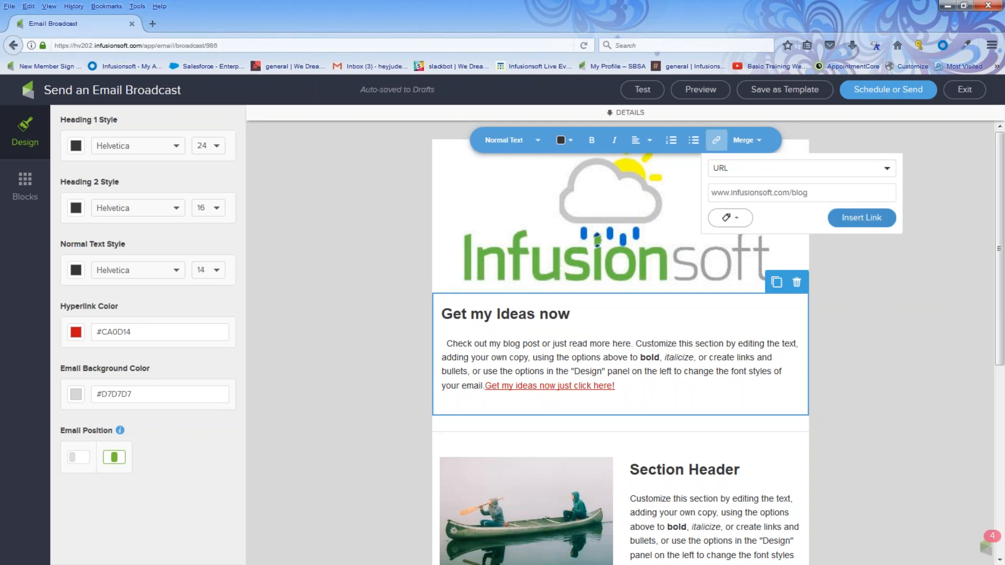
pyautogui.click(859, 219)
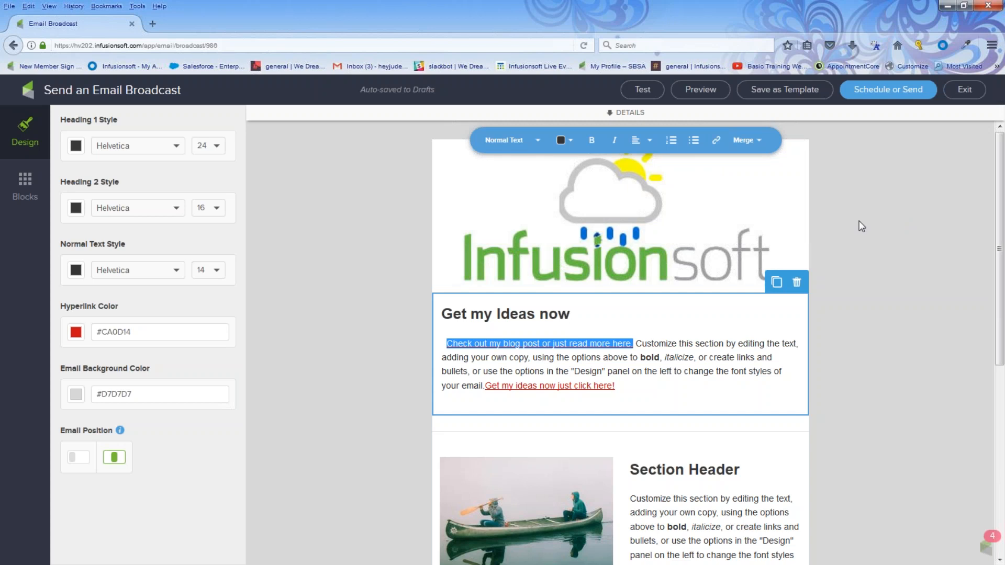
pyautogui.click(694, 390)
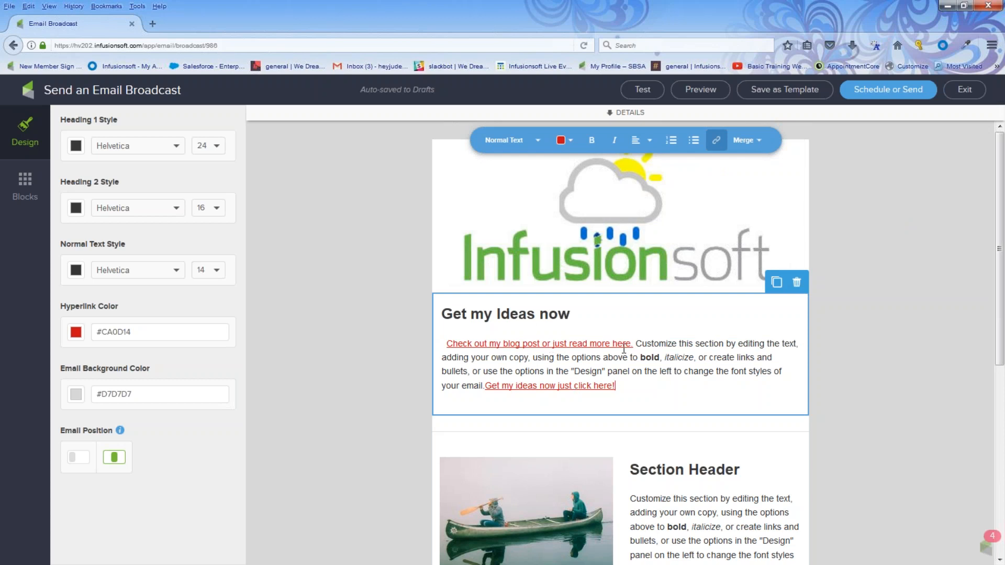
pyautogui.moveTo(632, 344); pyautogui.dragTo(464, 332)
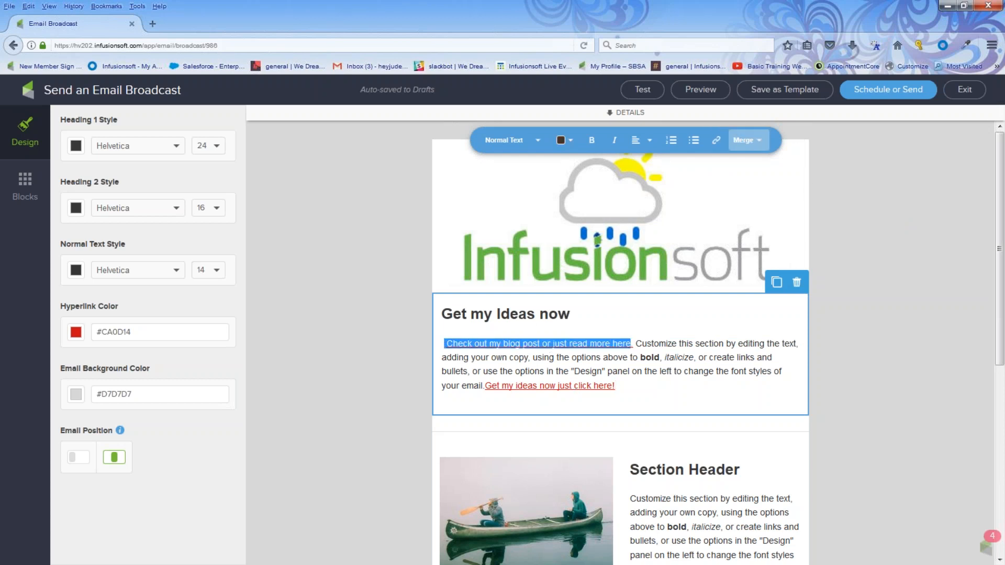
pyautogui.click(931, 294)
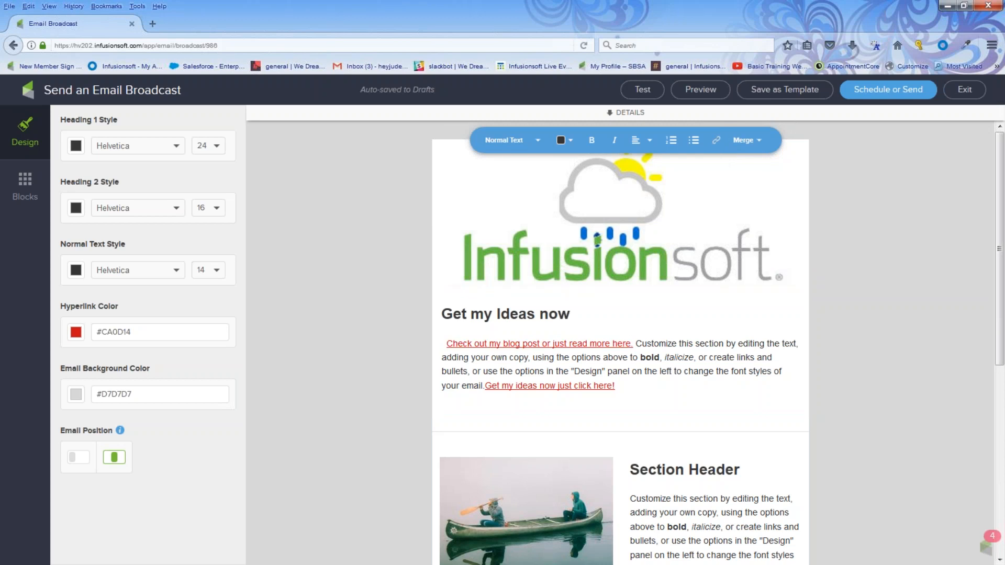
# Shorten the divider below the "Get my Ideas now" section to about three quarters of the email width and colour it dark green
pyautogui.scroll(-4, 935, 292)
pyautogui.scroll(1, 935, 283)
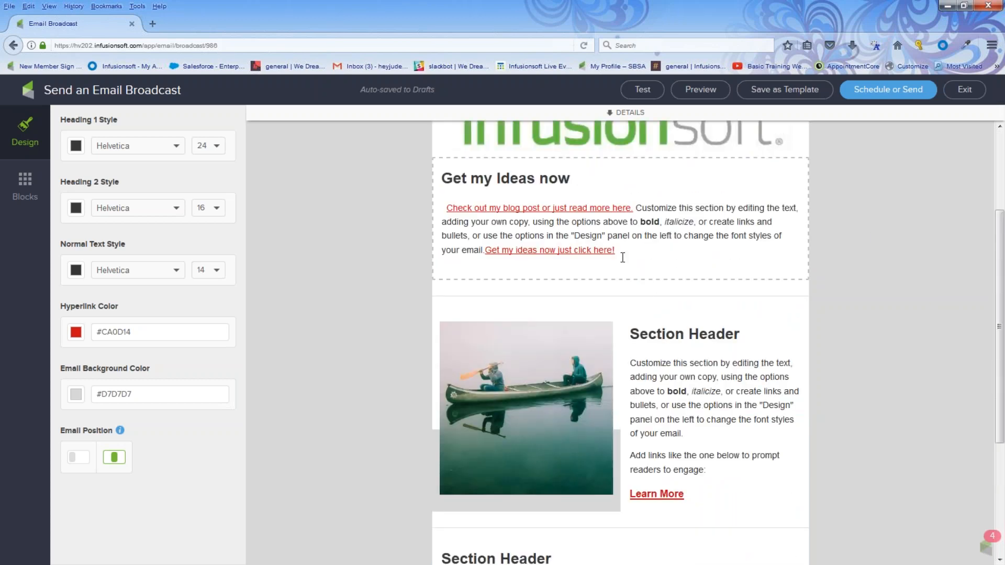
pyautogui.click(618, 296)
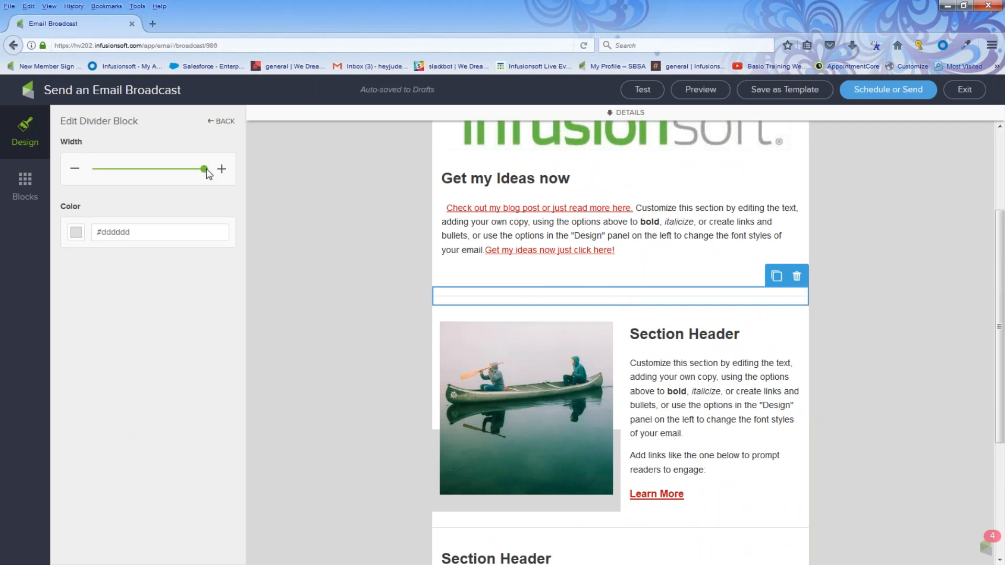
pyautogui.moveTo(206, 170); pyautogui.dragTo(176, 173)
pyautogui.click(75, 235)
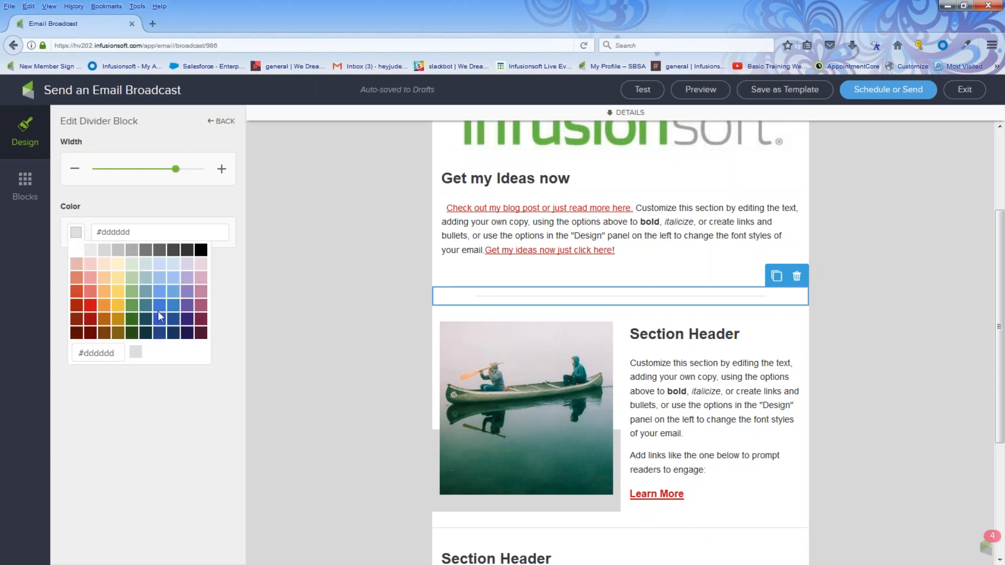
pyautogui.click(131, 318)
pyautogui.click(313, 288)
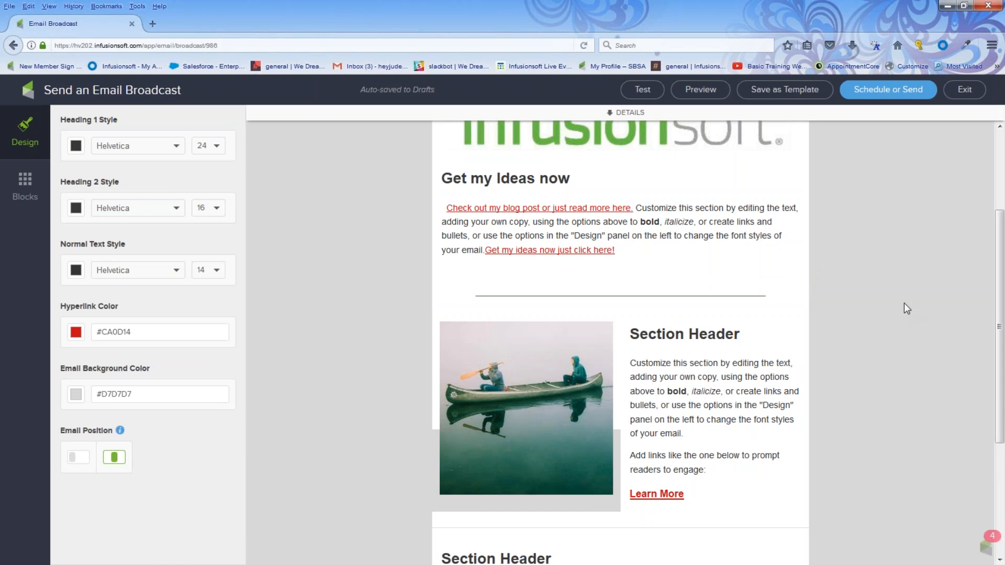
pyautogui.scroll(2, 857, 267)
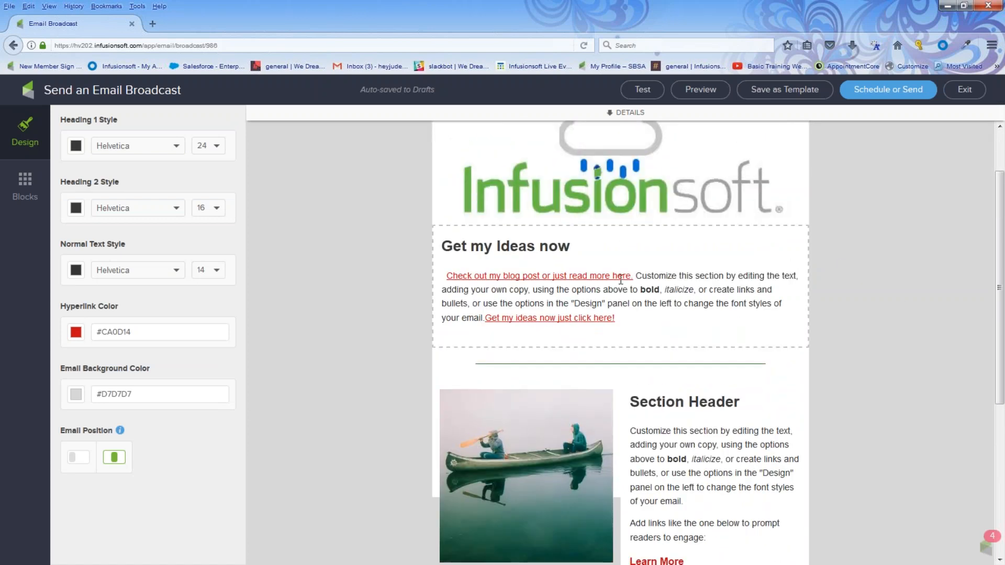
pyautogui.scroll(-2, 617, 311)
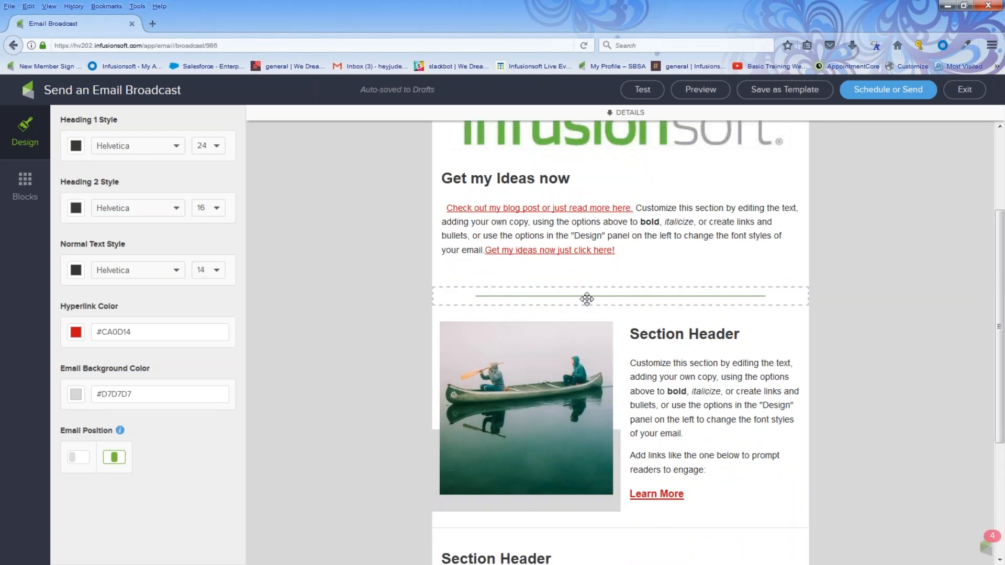
# Replace the canoe image with the rainy bridge photo and enlarge it to the maximum size
pyautogui.click(533, 352)
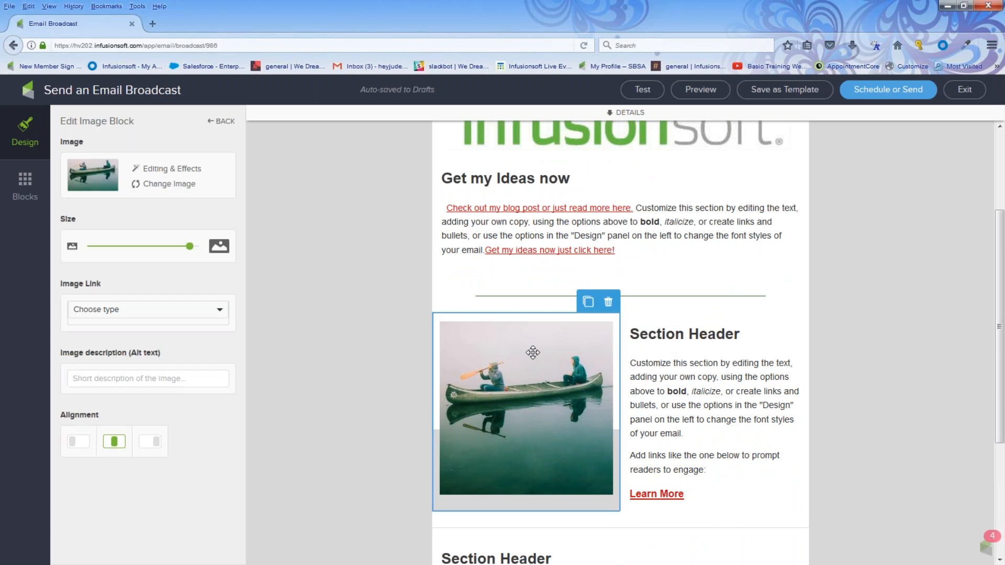
pyautogui.click(166, 186)
pyautogui.click(149, 238)
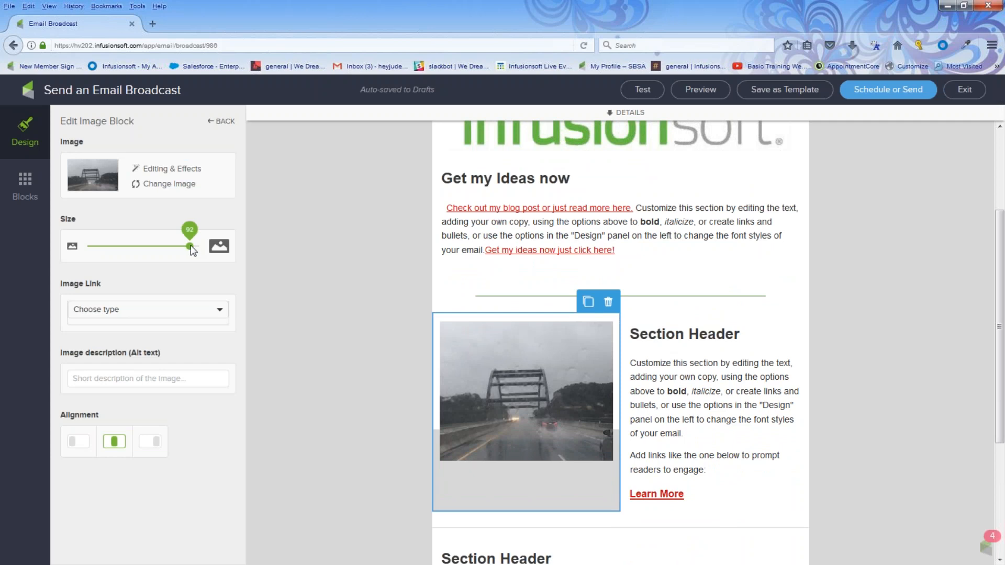
pyautogui.moveTo(190, 245); pyautogui.dragTo(195, 245)
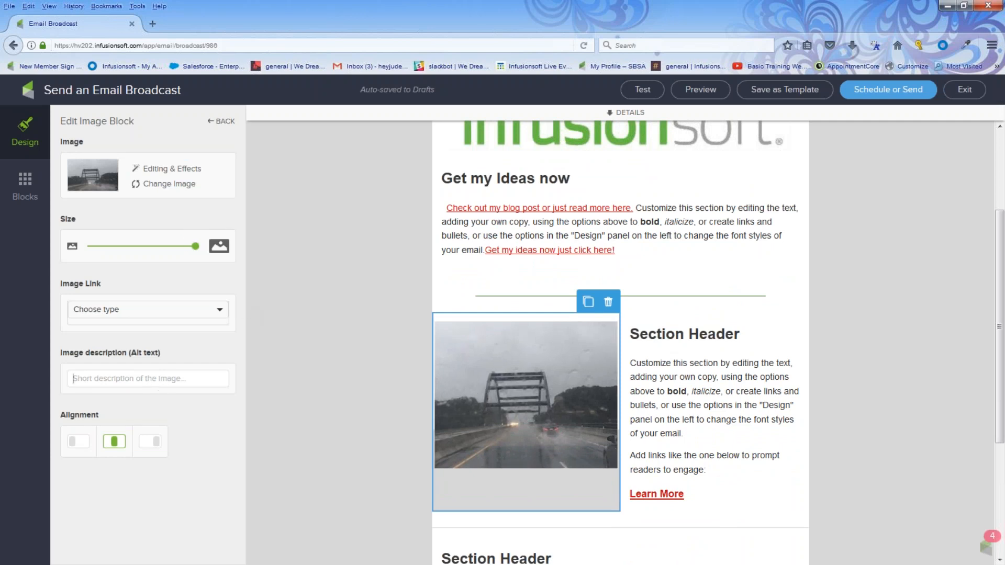
# Set the bridge image's alt text to "raining bridge picture"
pyautogui.write('raining bridge pu')
pyautogui.press('BackSpace')
pyautogui.write('icture')
# Replace the "Section Header" heading beside the bridge image with "Is is wet enough"
pyautogui.click(739, 334)
pyautogui.moveTo(739, 334); pyautogui.dragTo(630, 335)
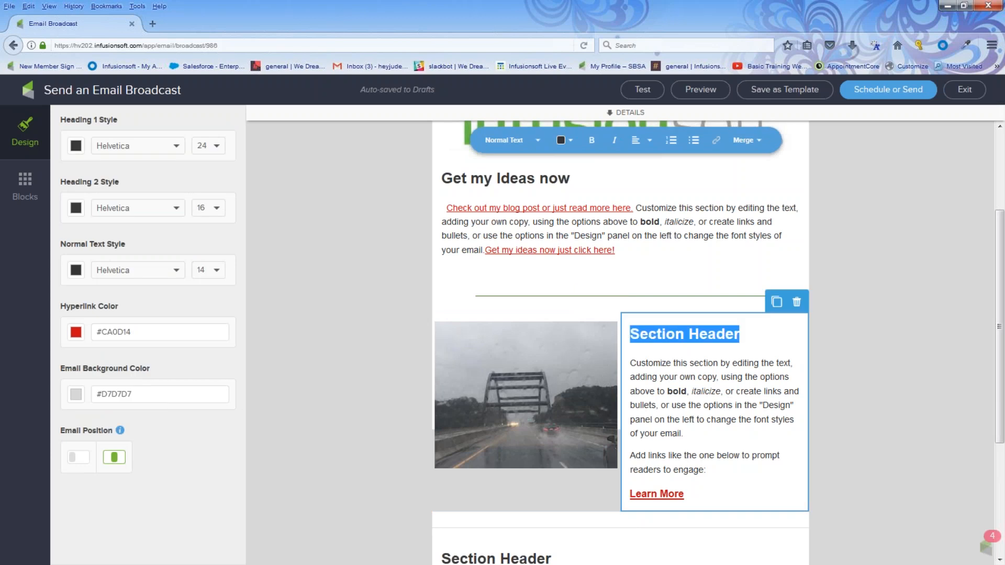
pyautogui.write('Is is we')
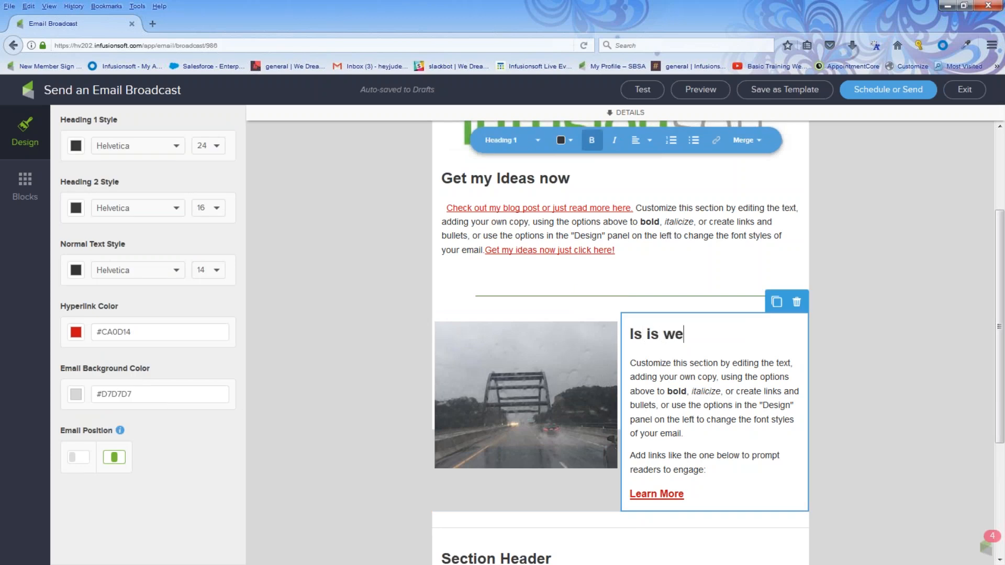
pyautogui.write('t enough')
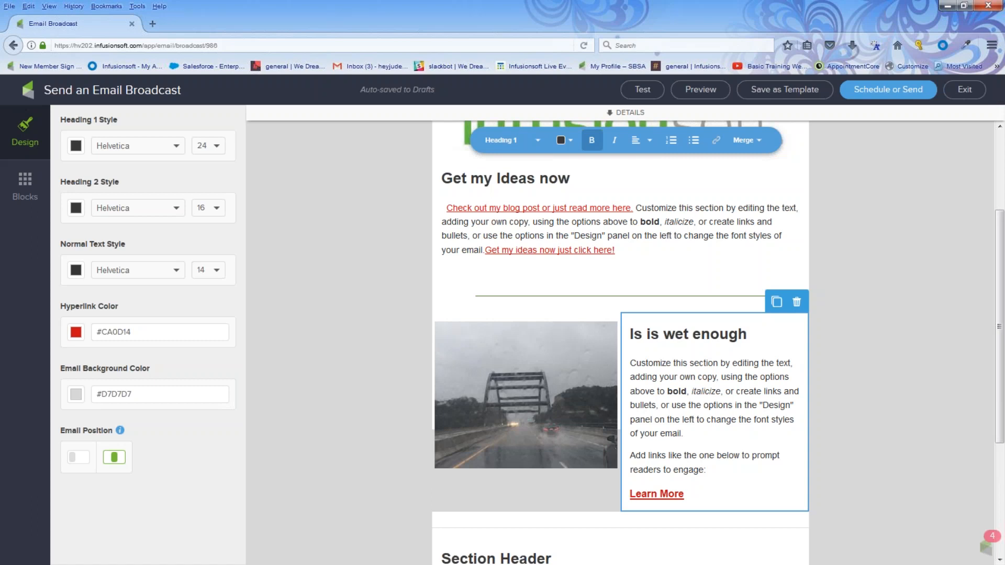
# Delete the "Learn More" link and its empty line from the text block beside the bridge image
pyautogui.moveTo(699, 469); pyautogui.dragTo(631, 365)
pyautogui.scroll(-3, 632, 365)
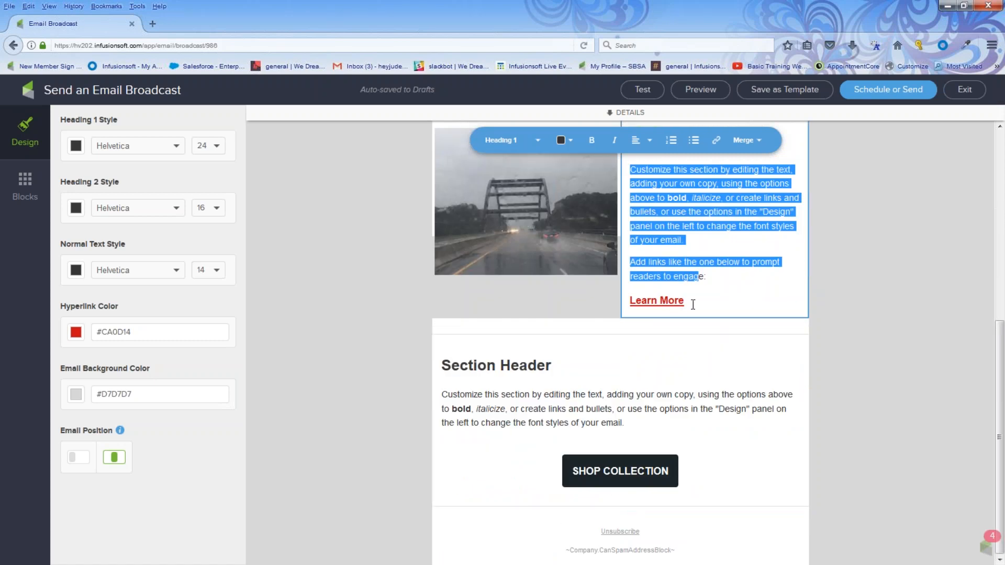
pyautogui.moveTo(693, 302); pyautogui.dragTo(609, 297)
pyautogui.press('BackSpace')
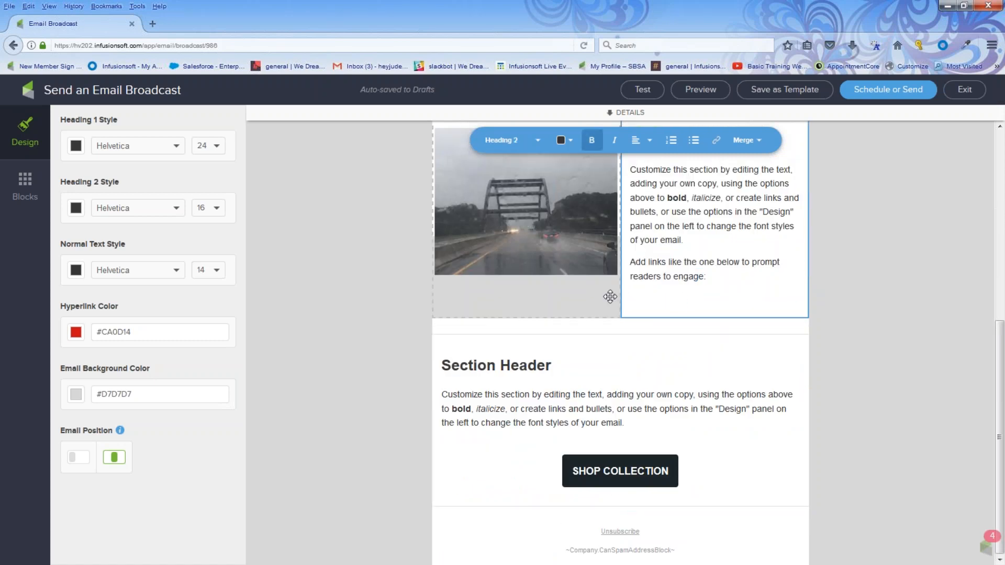
pyautogui.press('BackSpace')
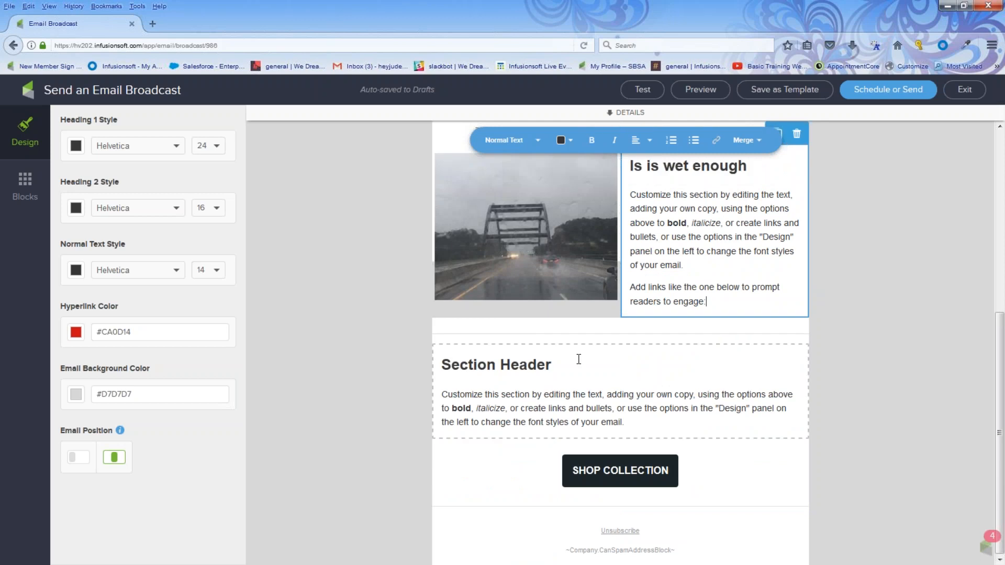
# Shorten the divider below the bridge image section to about three quarters of the email width and colour it dark green
pyautogui.click(770, 335)
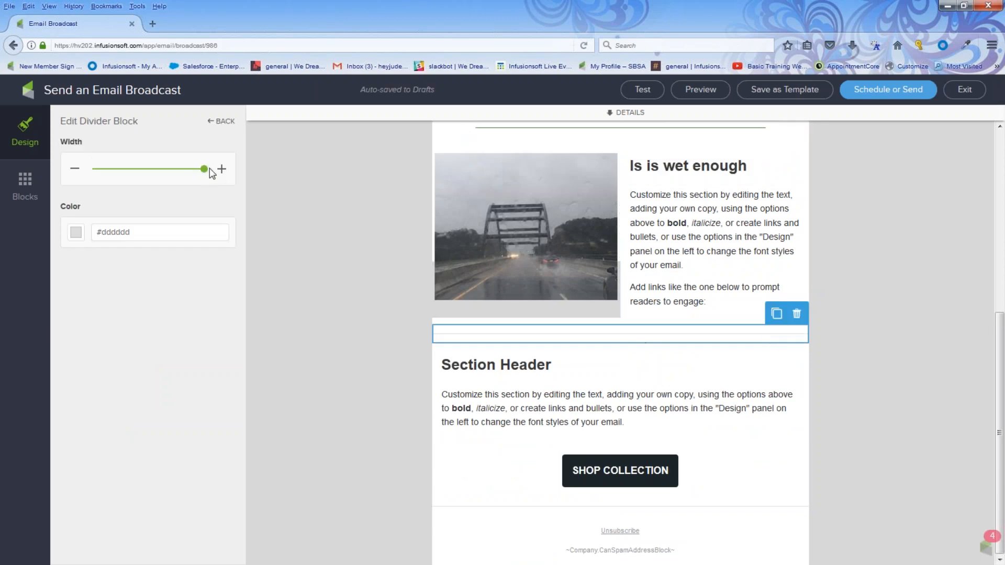
pyautogui.moveTo(204, 169); pyautogui.dragTo(171, 170)
pyautogui.click(75, 233)
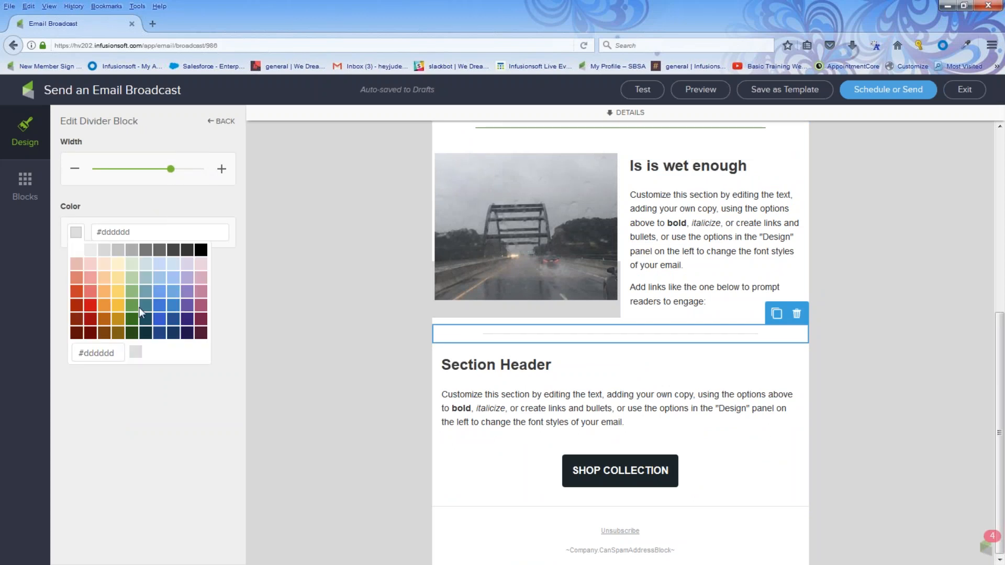
pyautogui.click(133, 320)
pyautogui.click(373, 315)
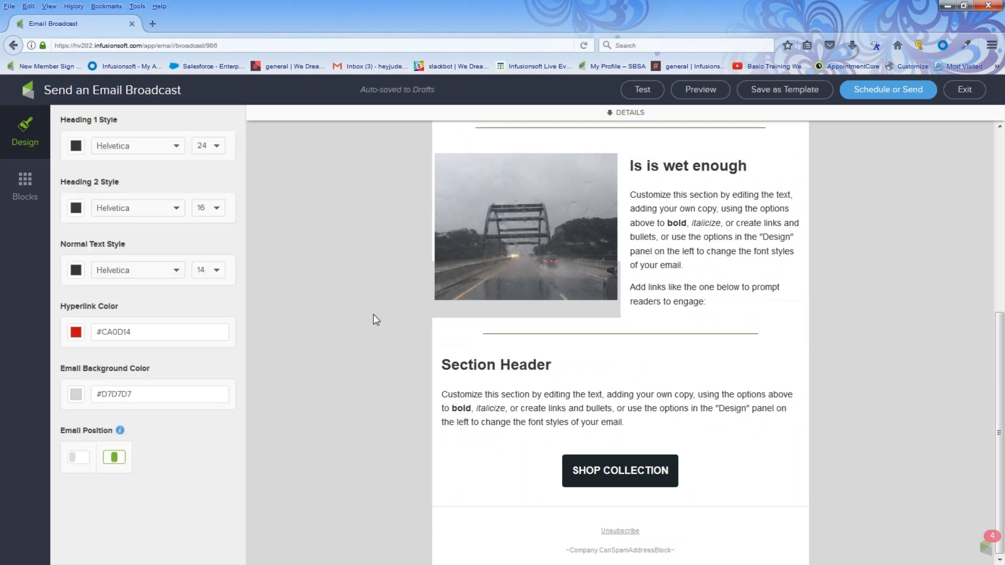
# Delete the "Section Header" text block above the SHOP COLLECTION button
pyautogui.click(659, 360)
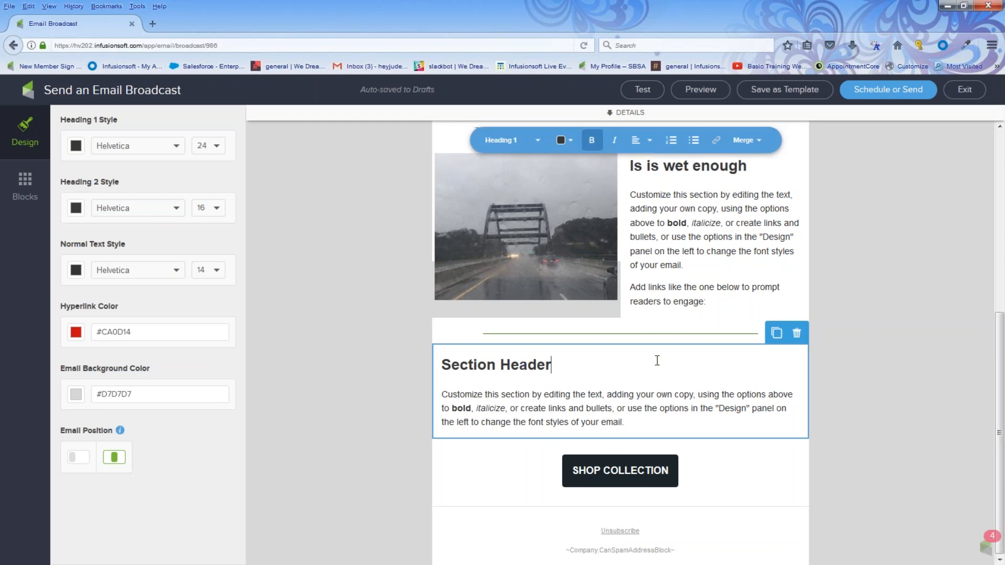
pyautogui.click(796, 334)
pyautogui.click(791, 355)
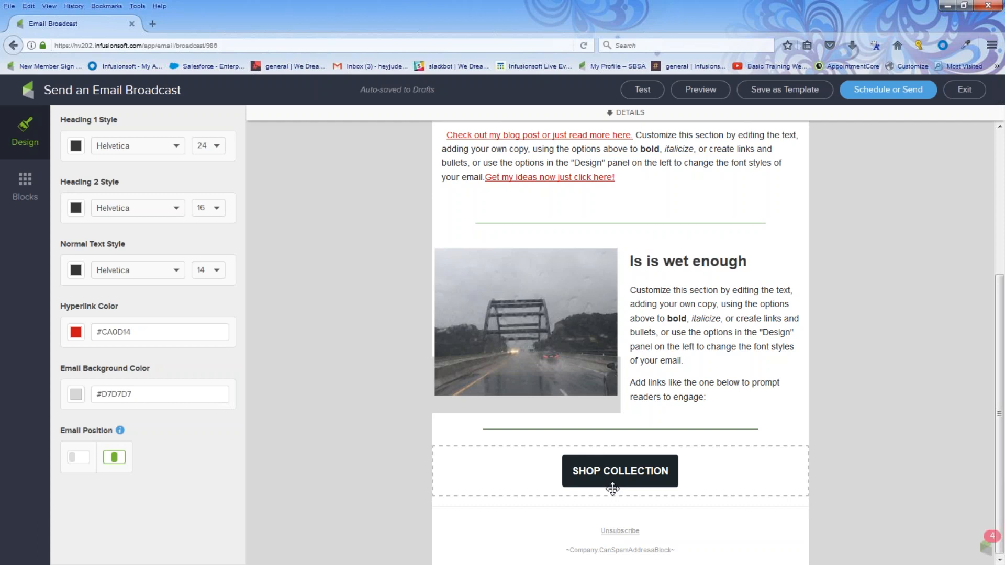
# Change the SHOP COLLECTION button's text to "Get ideas Now!!"
pyautogui.click(592, 462)
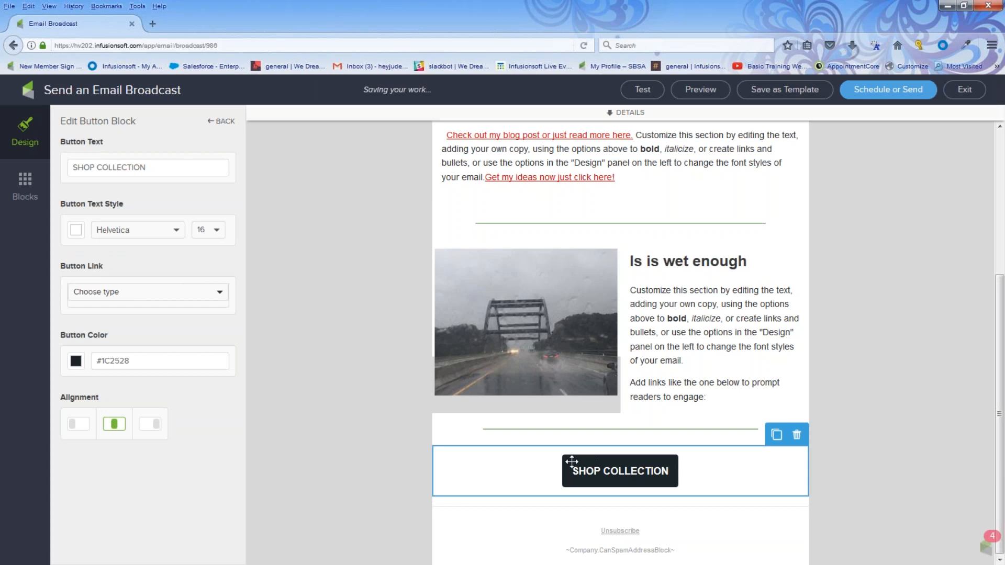
pyautogui.moveTo(153, 167); pyautogui.dragTo(7, 162)
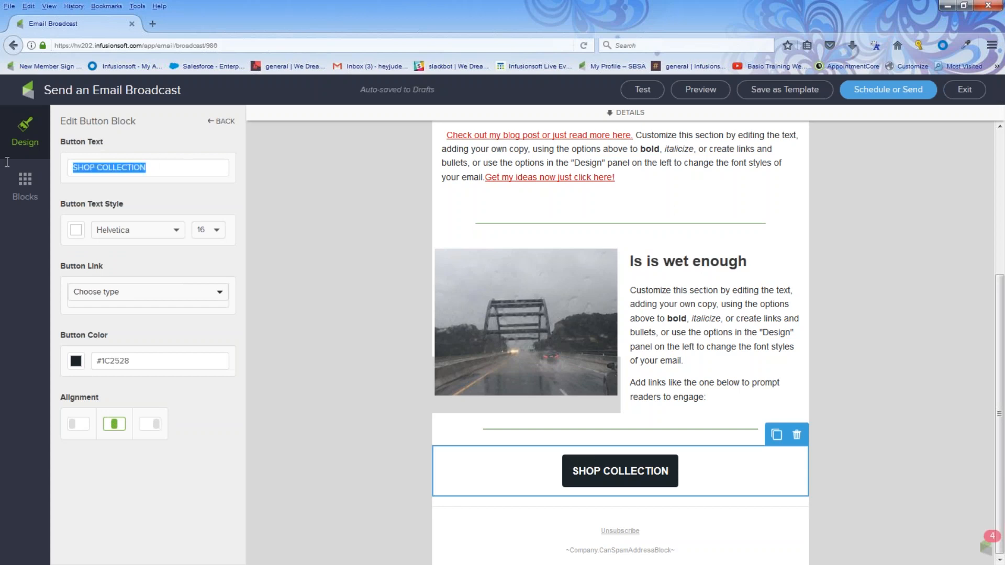
pyautogui.write('Get id')
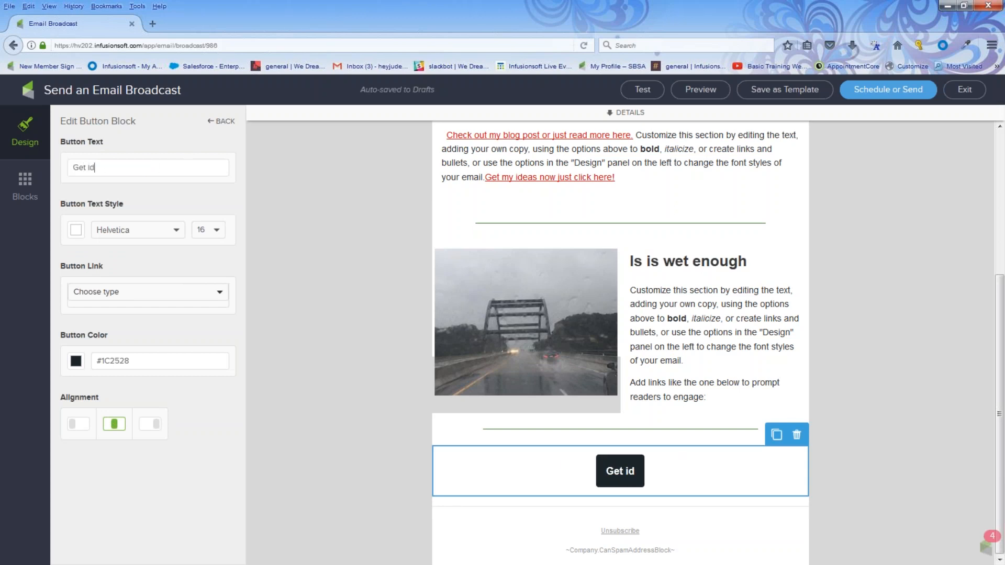
pyautogui.write('eas Now!!')
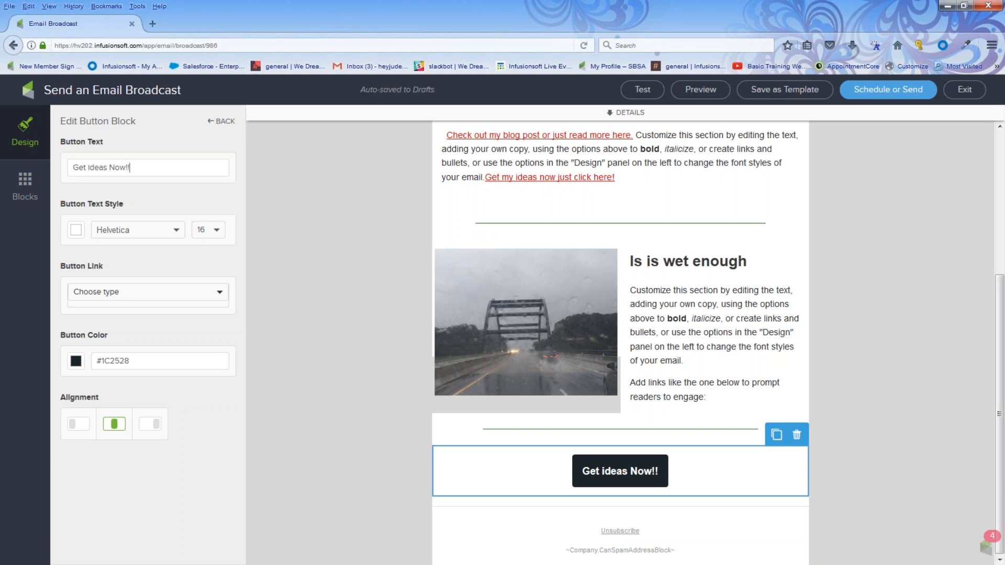
# Link the "Get ideas Now!!" button to a file download of "5 Fun-Newsletter ideas 4U.docx"
pyautogui.click(113, 304)
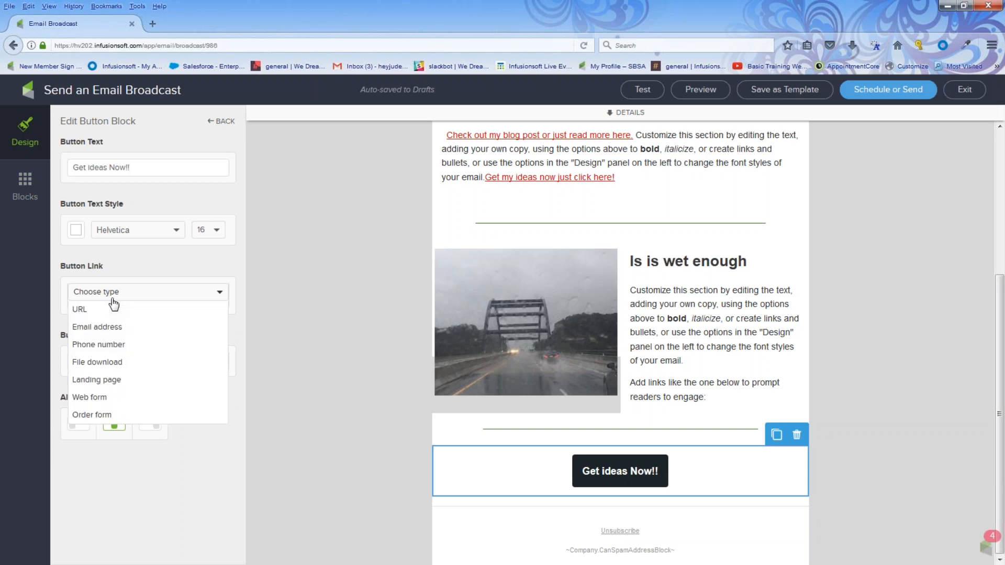
pyautogui.click(104, 363)
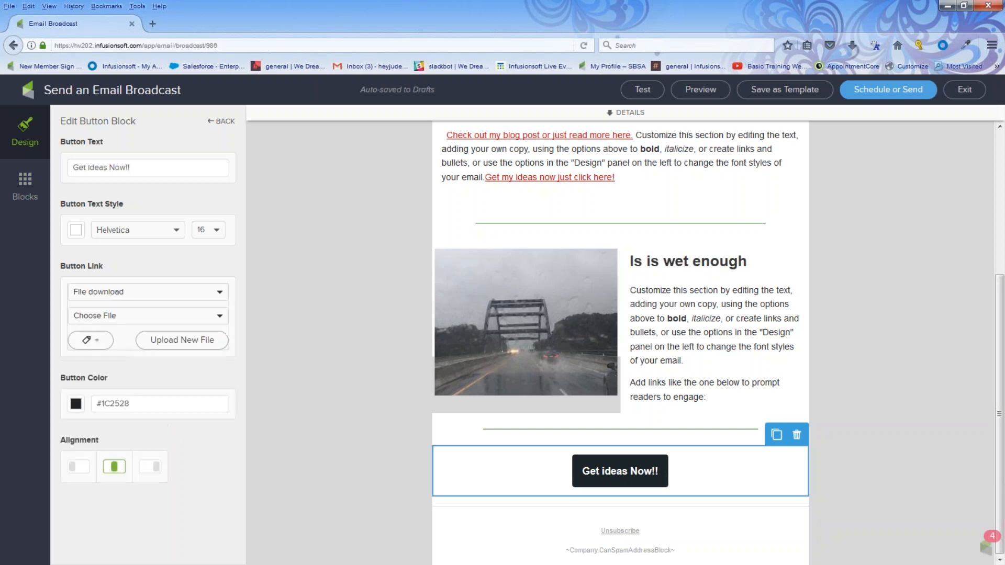
pyautogui.click(221, 317)
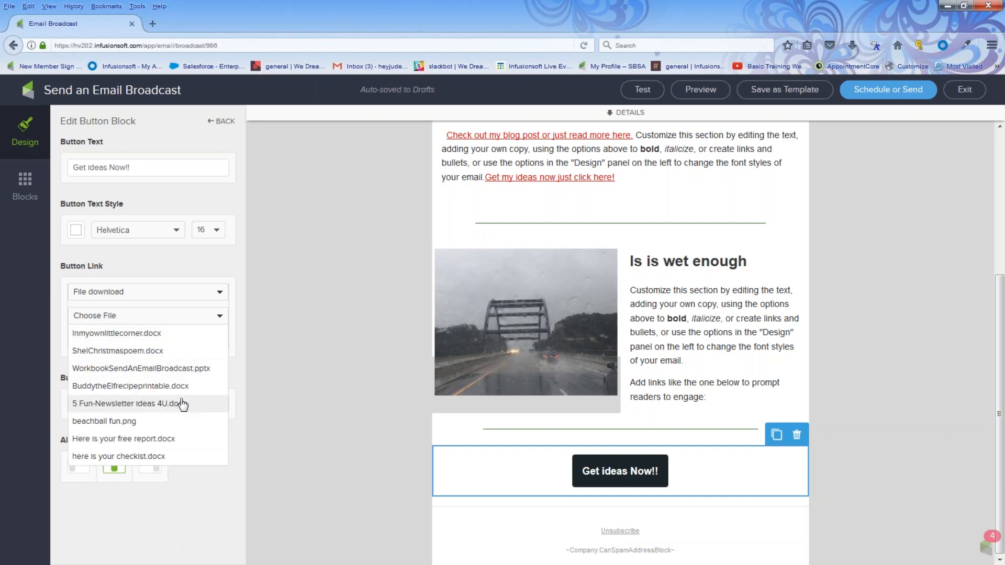
pyautogui.click(148, 408)
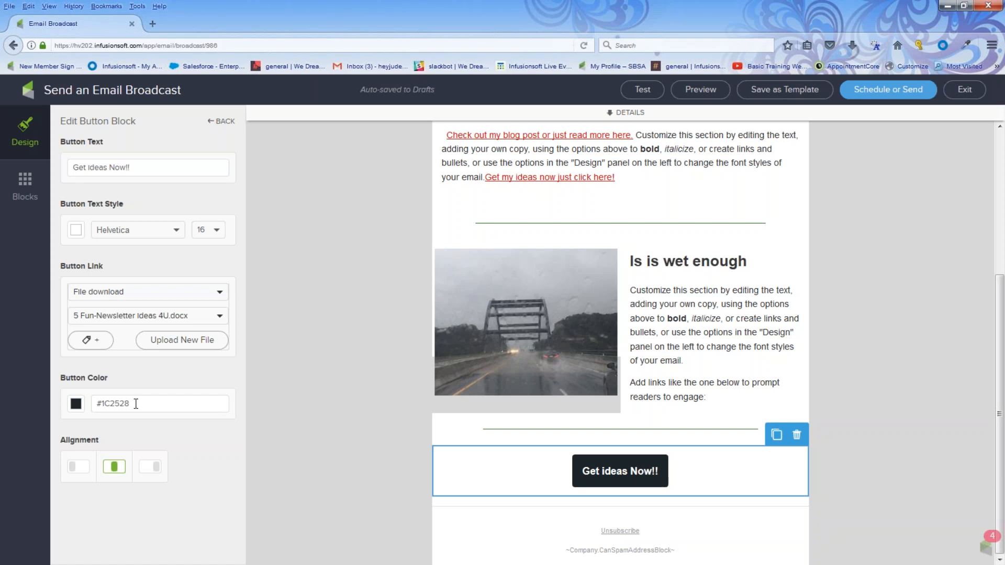
# Set the "Get ideas Now!!" button's colour to green #6BA654
pyautogui.click(76, 404)
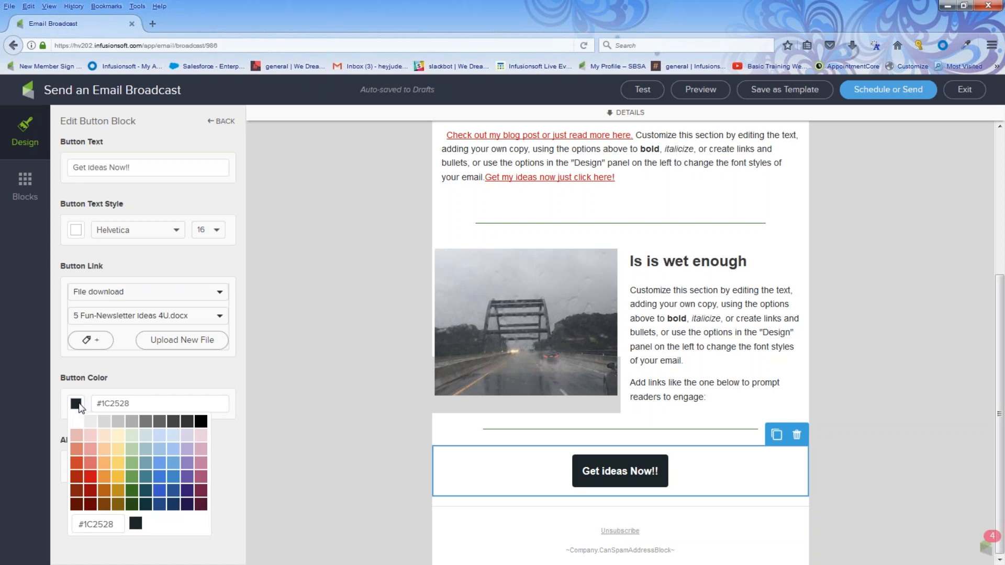
pyautogui.click(131, 477)
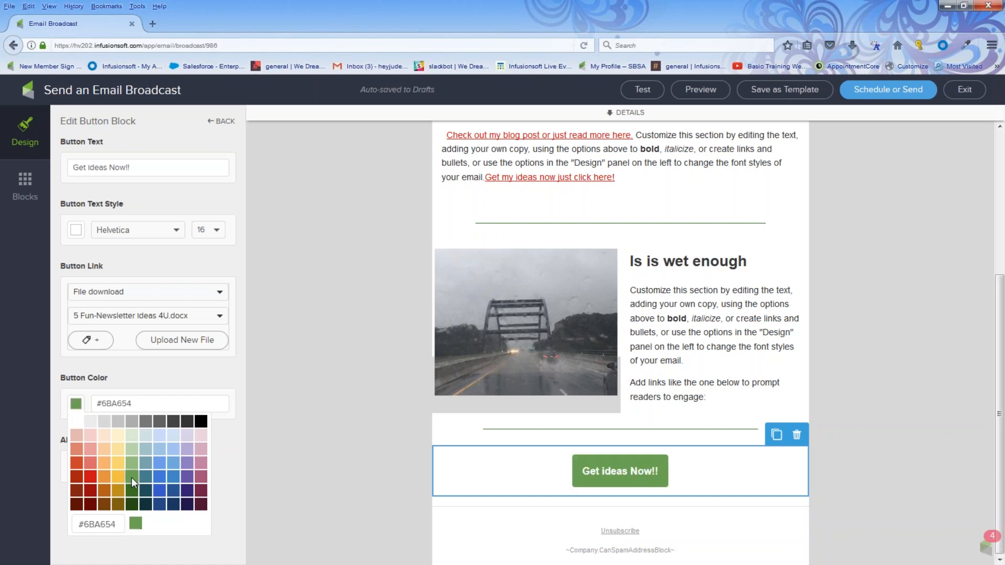
pyautogui.click(294, 425)
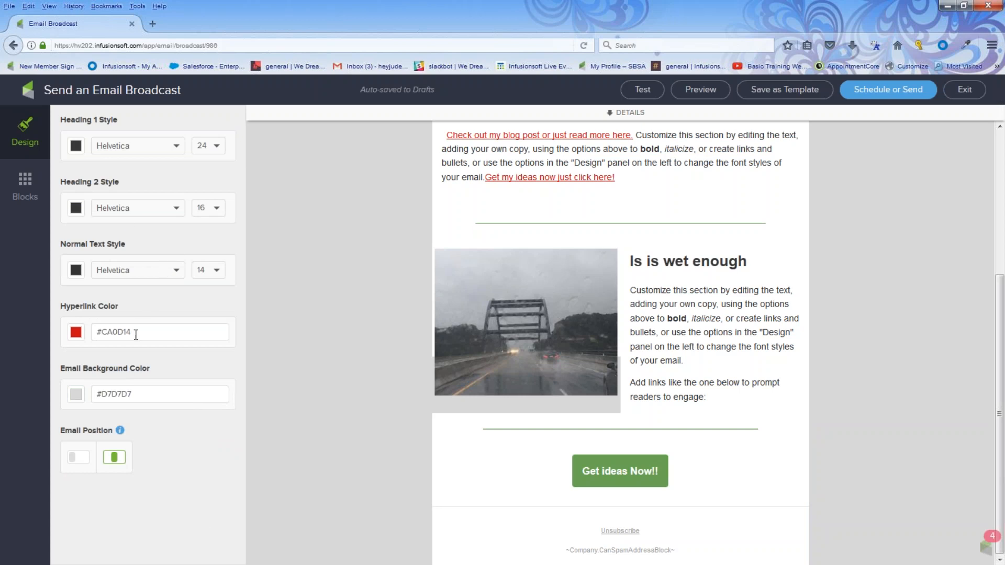
pyautogui.click(612, 461)
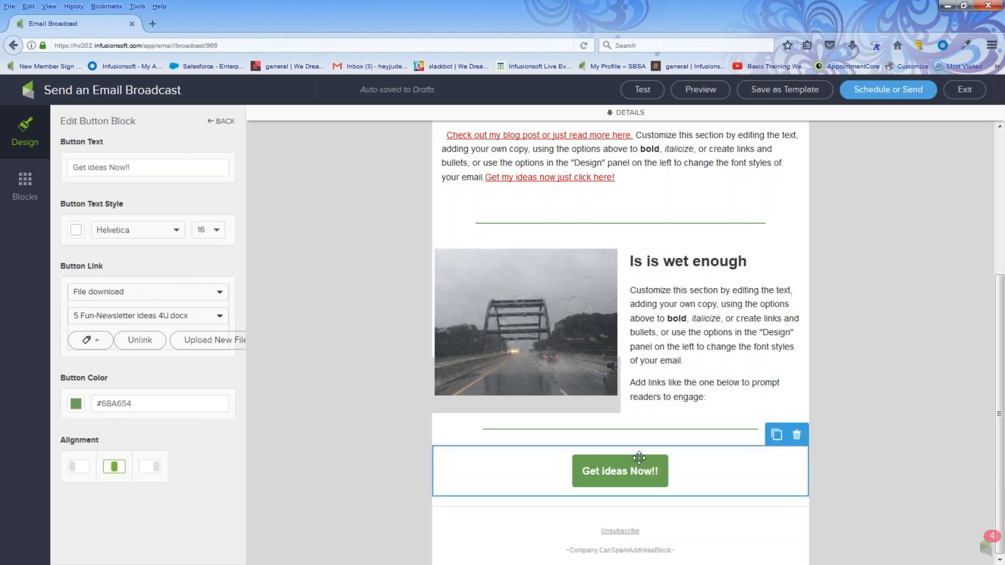
pyautogui.click(891, 422)
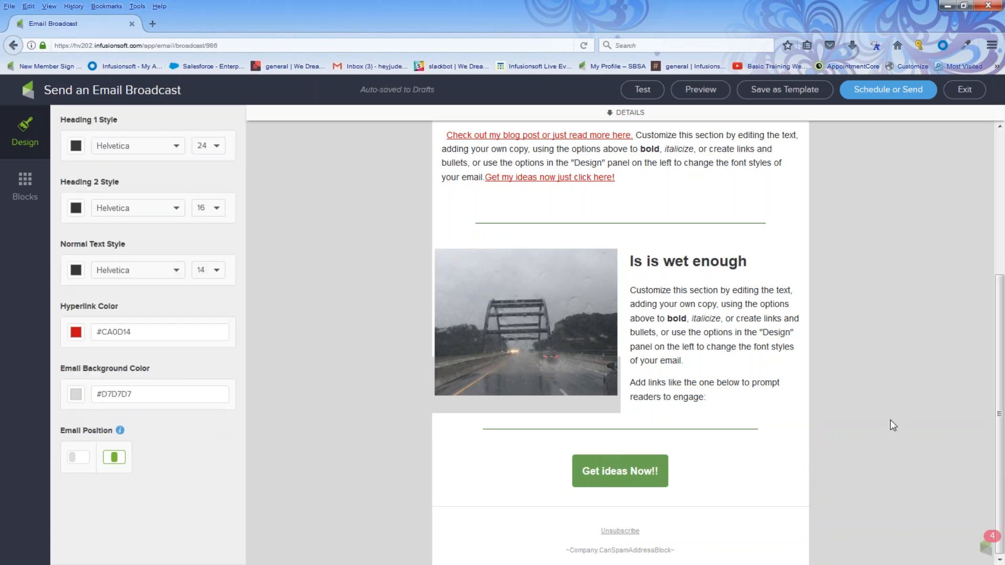
pyautogui.scroll(4, 891, 425)
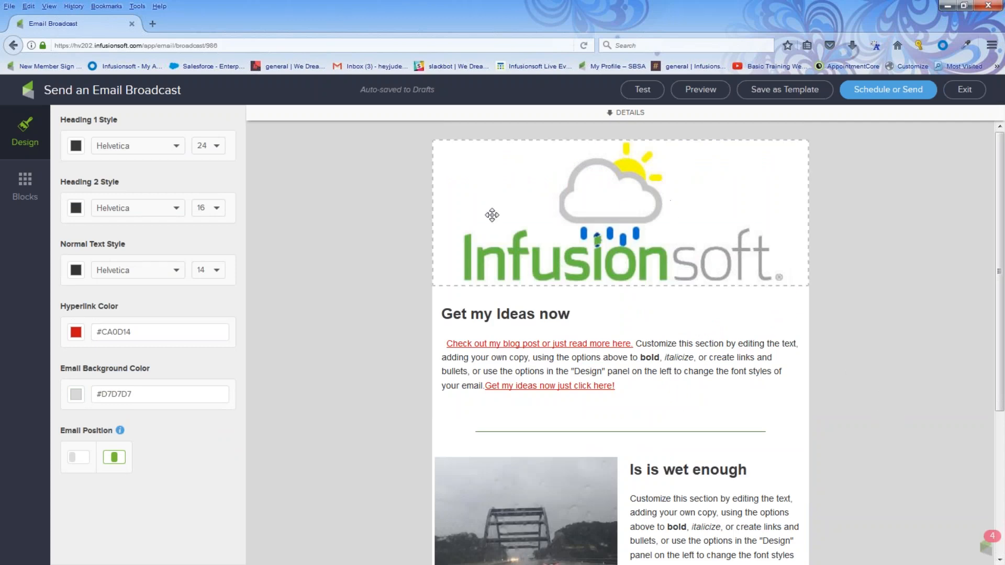
pyautogui.scroll(-3, 607, 246)
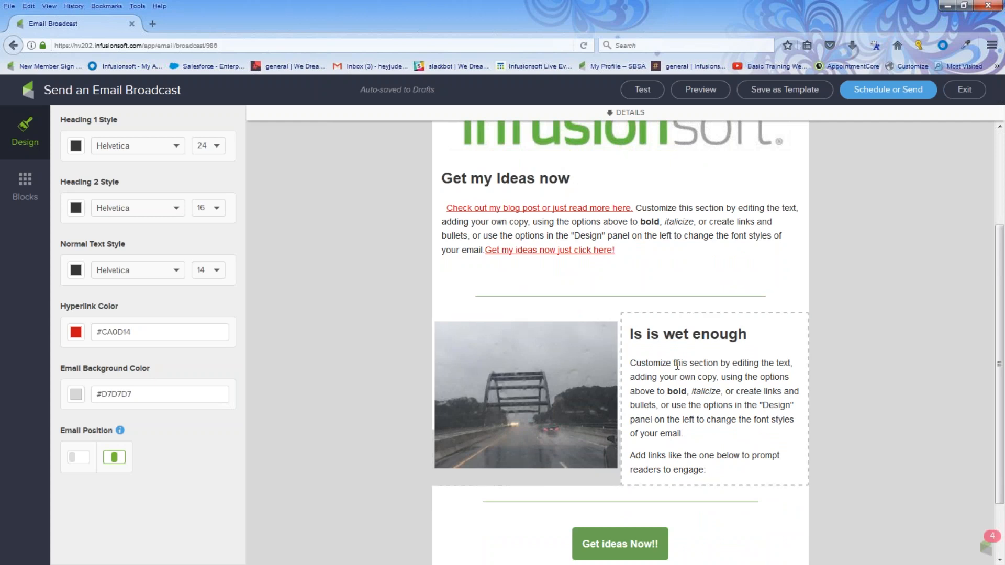
# Delete the grey divider below the "Get ideas Now!!" button
pyautogui.scroll(-2, 676, 365)
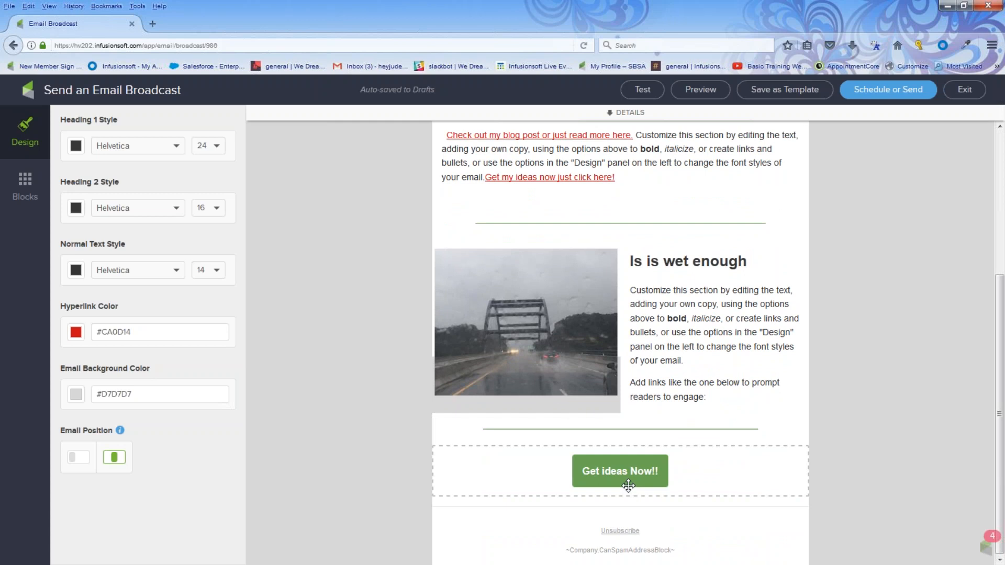
pyautogui.click(631, 505)
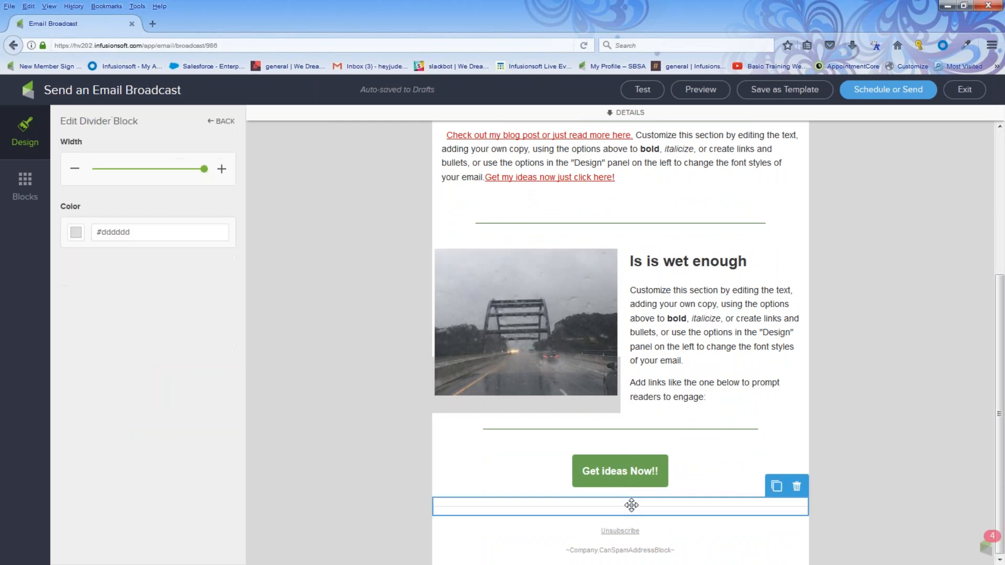
pyautogui.click(797, 487)
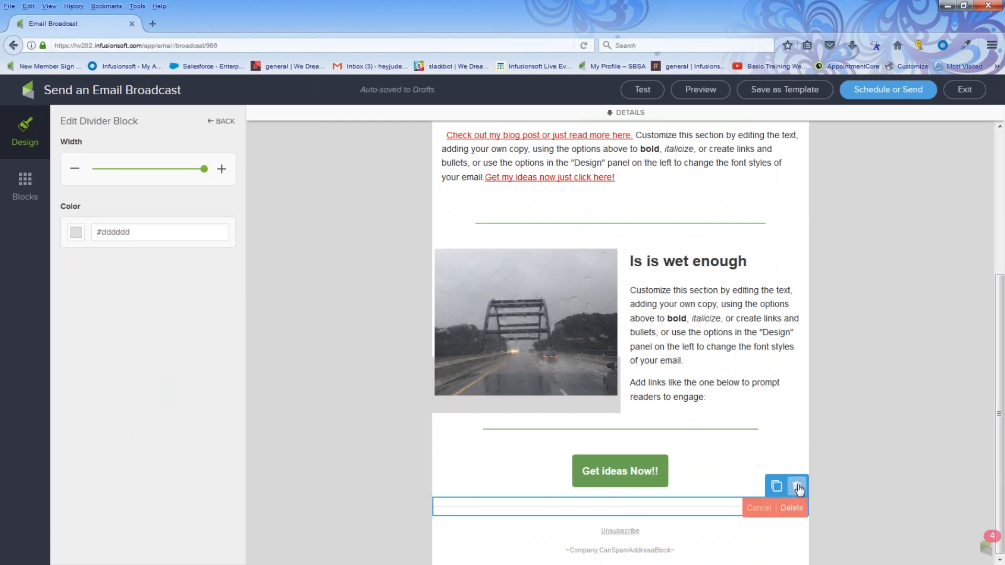
pyautogui.click(791, 508)
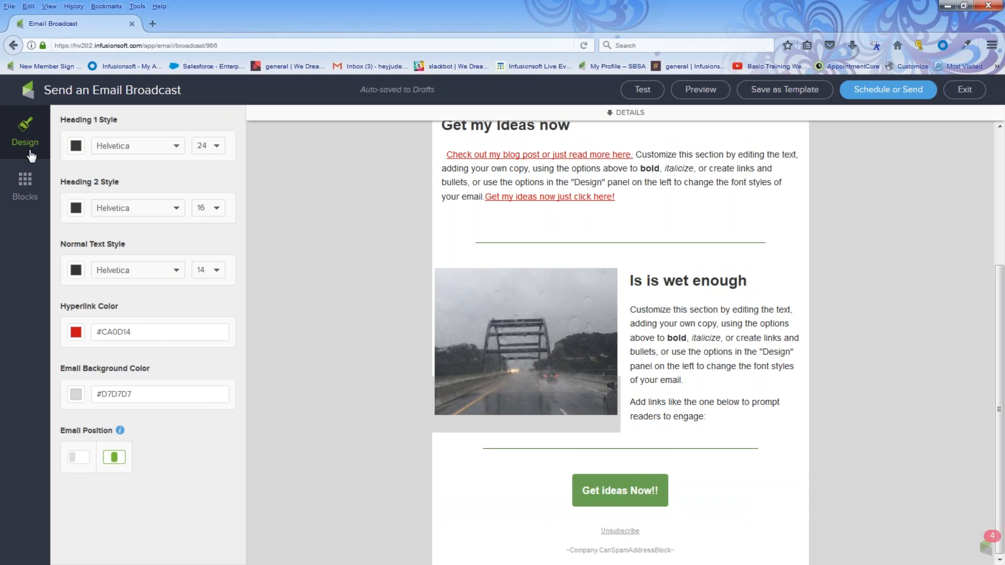
# Add a button block beside "Get ideas Now!!", on its left, with the text "Visit Blog Now"
pyautogui.click(29, 184)
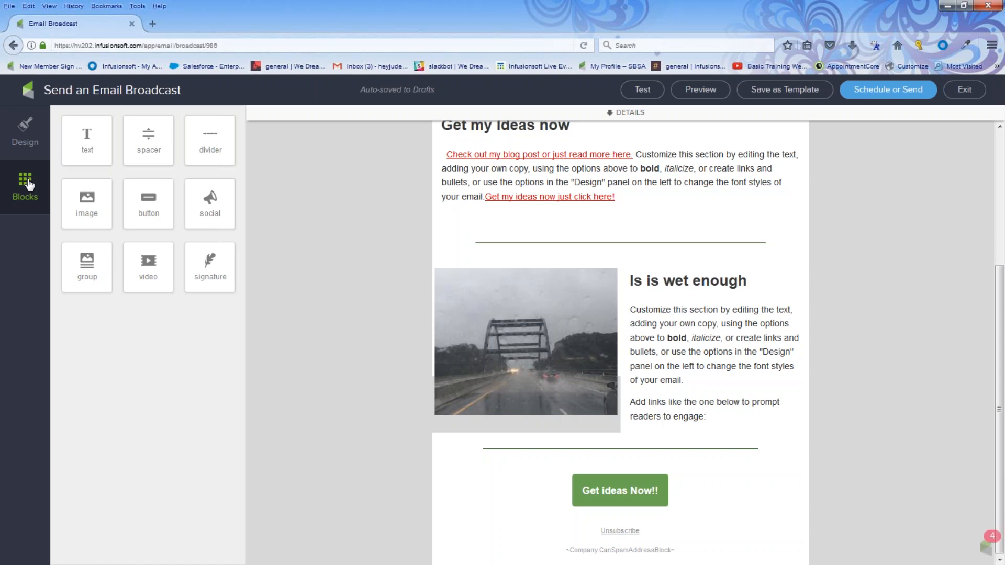
pyautogui.moveTo(149, 202); pyautogui.dragTo(546, 492)
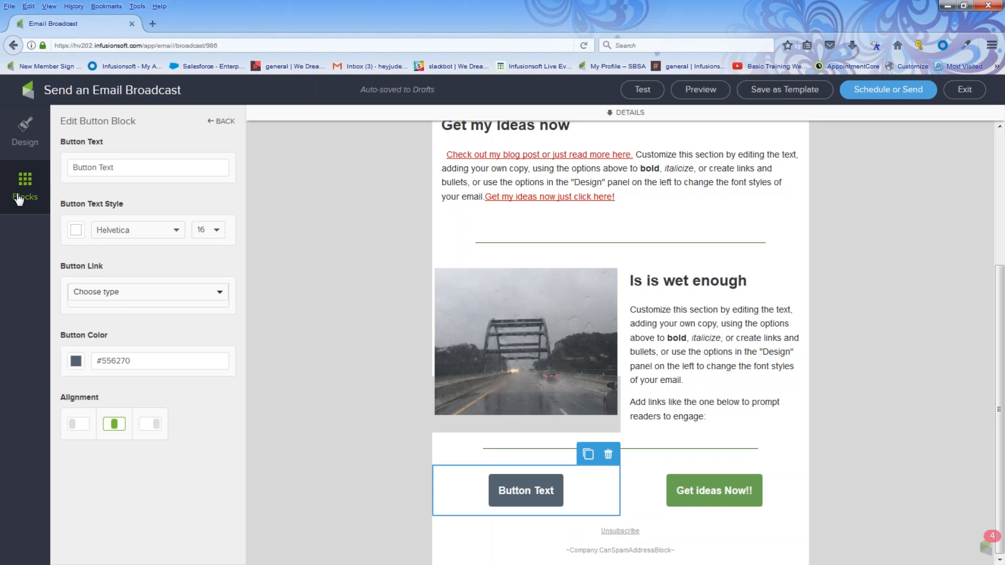
pyautogui.moveTo(112, 168); pyautogui.dragTo(6, 168)
pyautogui.write('Clie')
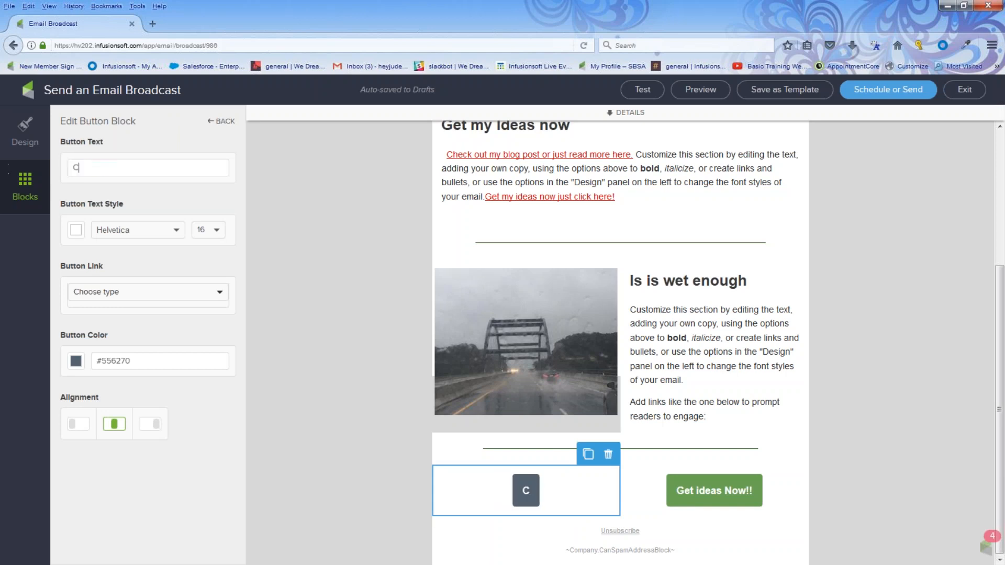
pyautogui.press('BackSpace')
pyautogui.press('BackSpace')
pyautogui.press('BackSpace')
pyautogui.press('BackSpace')
pyautogui.write('Visit Blog Now')
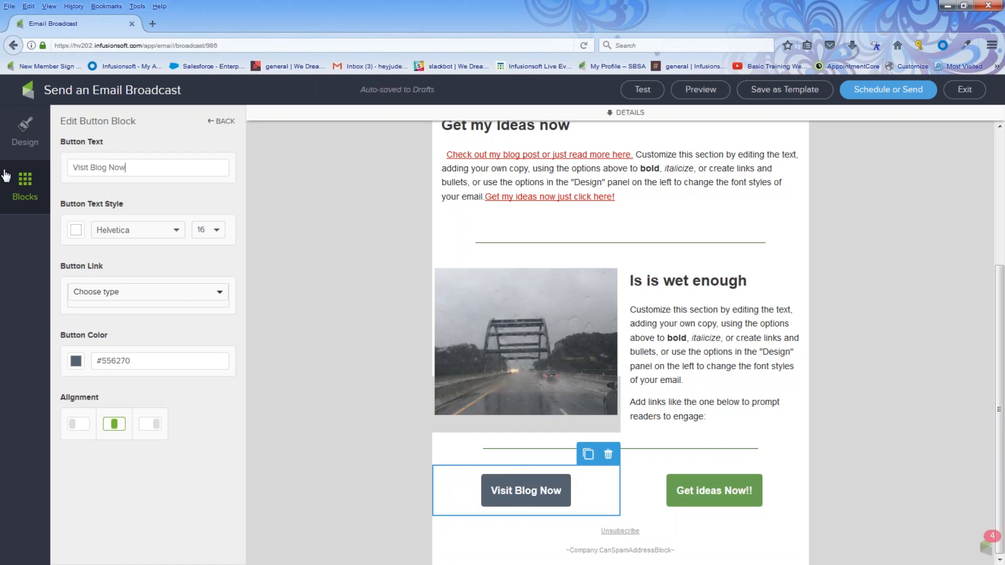
pyautogui.click(91, 298)
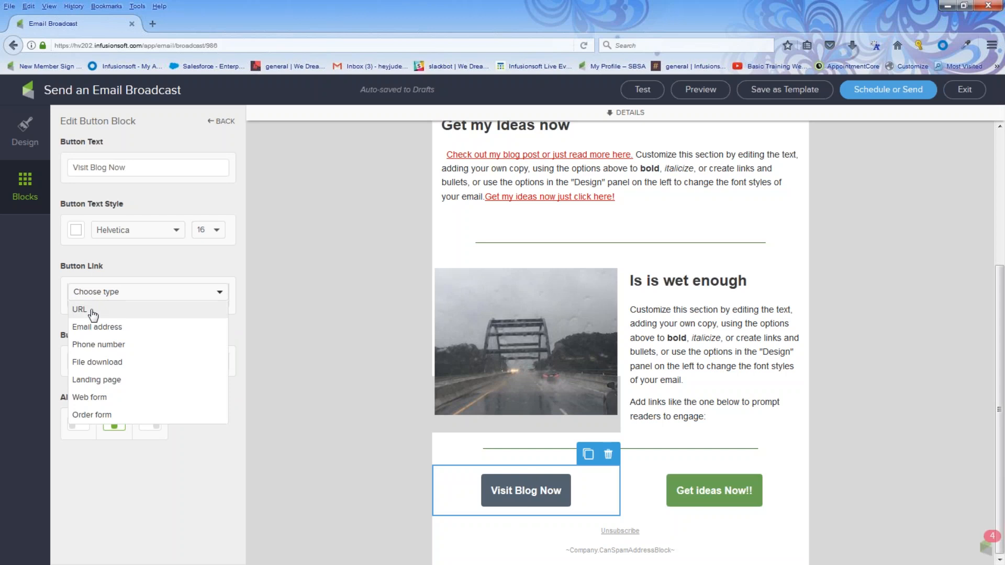
pyautogui.click(93, 310)
pyautogui.click(99, 317)
pyautogui.write('ww')
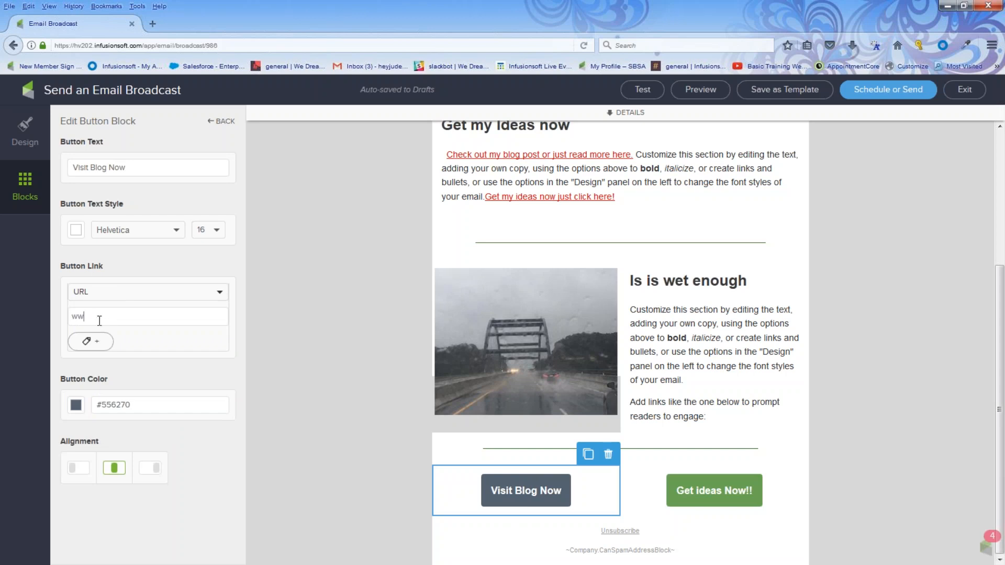
pyautogui.write('w.infusionsoft.com/blohg')
pyautogui.press('BackSpace')
pyautogui.press('BackSpace')
pyautogui.write('g')
# Set the "Visit Blog Now" button's colour to the same green as the "Get ideas Now!!" button
pyautogui.click(77, 411)
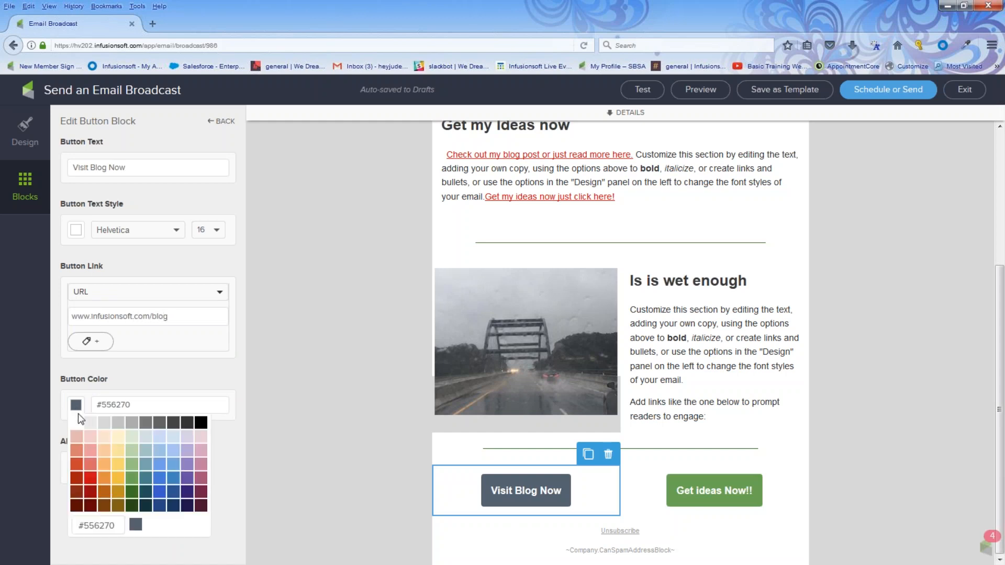
pyautogui.click(133, 480)
pyautogui.click(292, 450)
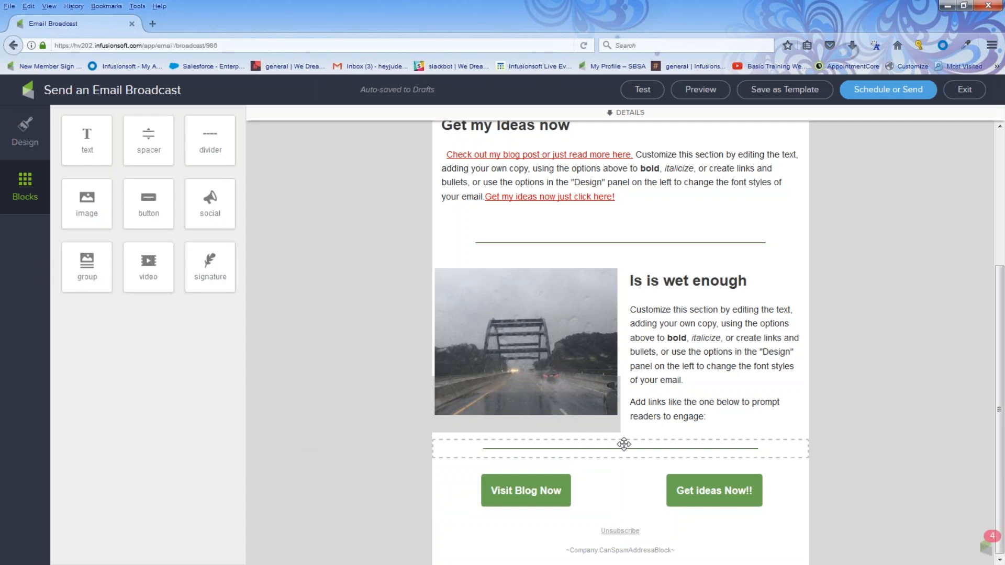
# Try out a third button block between the two green buttons and delete it again
pyautogui.moveTo(144, 197); pyautogui.dragTo(560, 503)
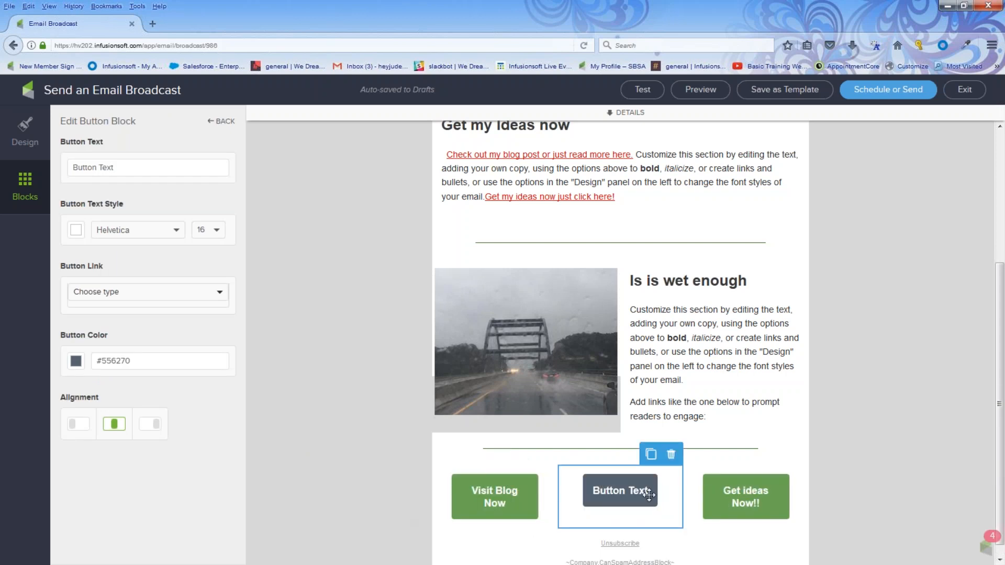
pyautogui.click(671, 454)
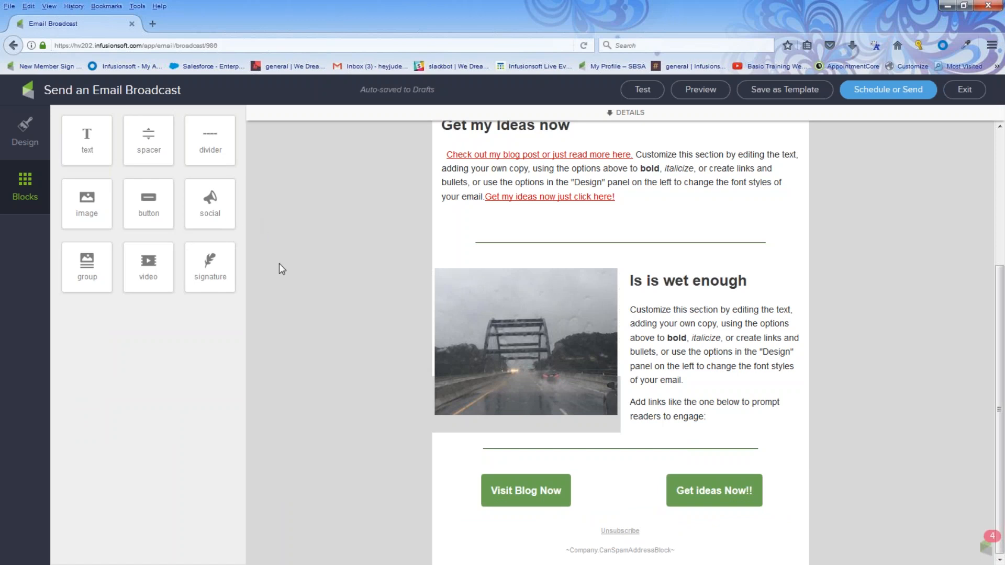
# Duplicate the green divider above the two buttons and place the copy directly below them
pyautogui.click(615, 451)
pyautogui.moveTo(779, 439); pyautogui.dragTo(731, 526)
pyautogui.scroll(-1, 738, 497)
pyautogui.moveTo(749, 461); pyautogui.dragTo(632, 517)
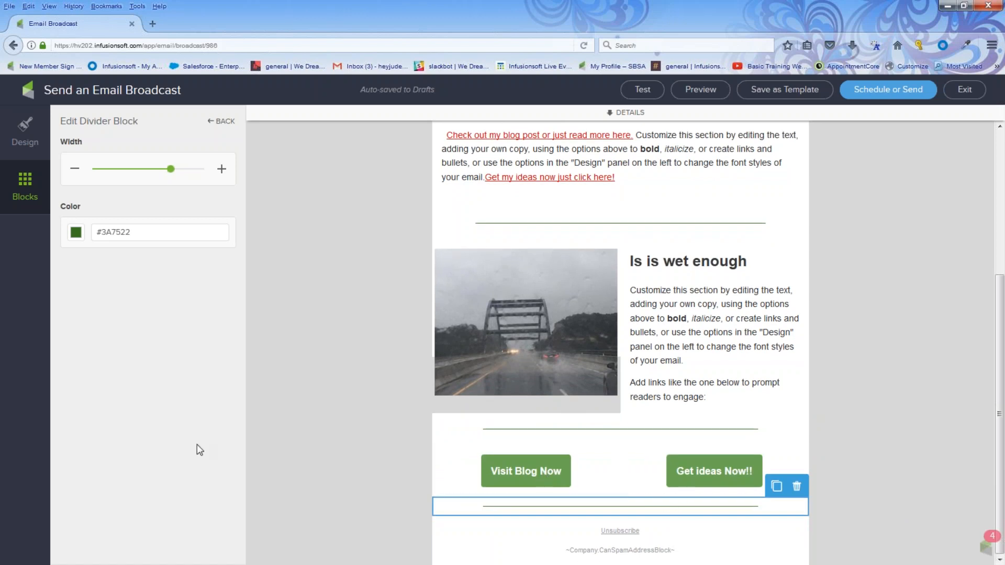
# Add a text block below the lower divider and select all of its placeholder text
pyautogui.click(21, 178)
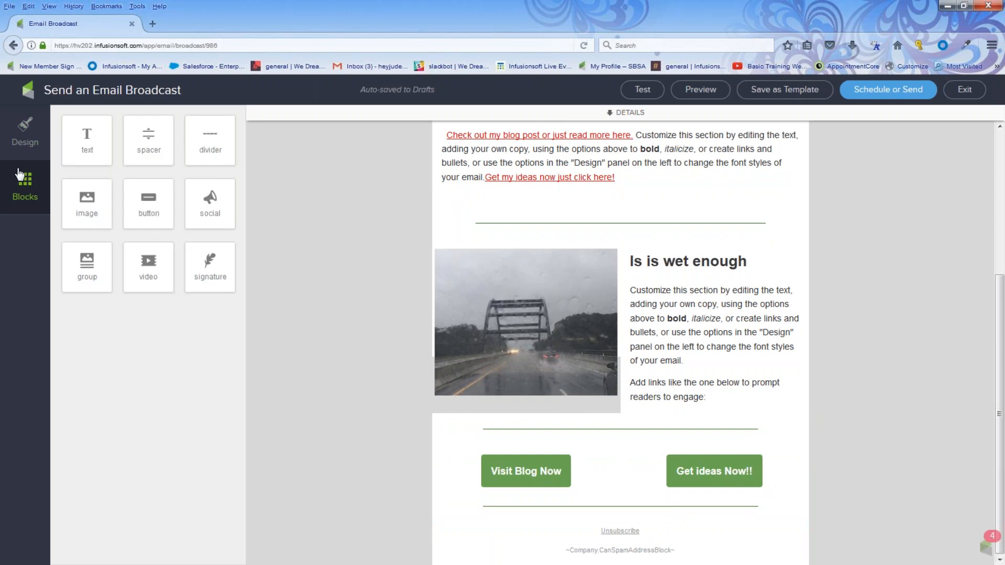
pyautogui.moveTo(85, 136); pyautogui.dragTo(602, 555)
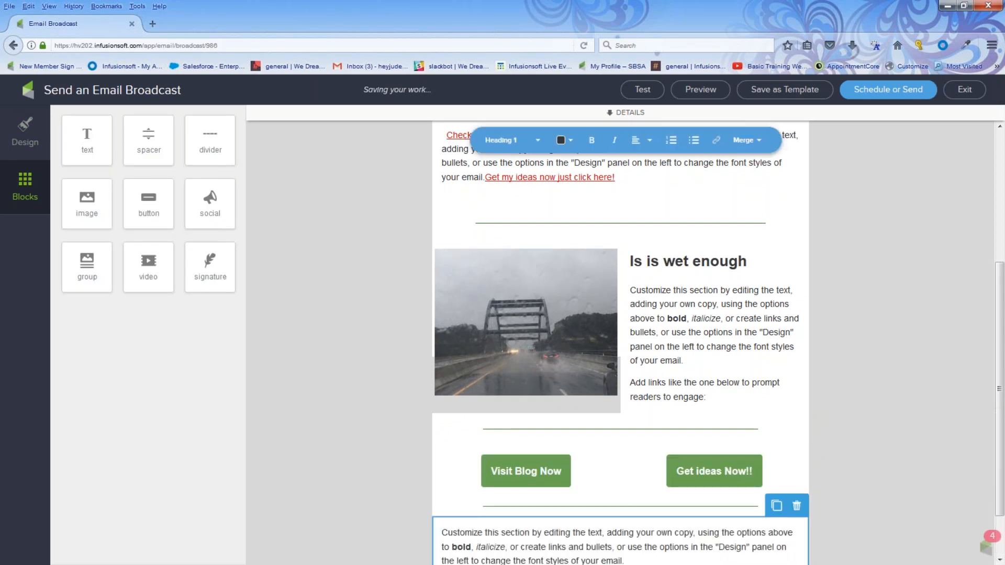
pyautogui.scroll(-2, 646, 528)
pyautogui.moveTo(631, 503); pyautogui.dragTo(441, 471)
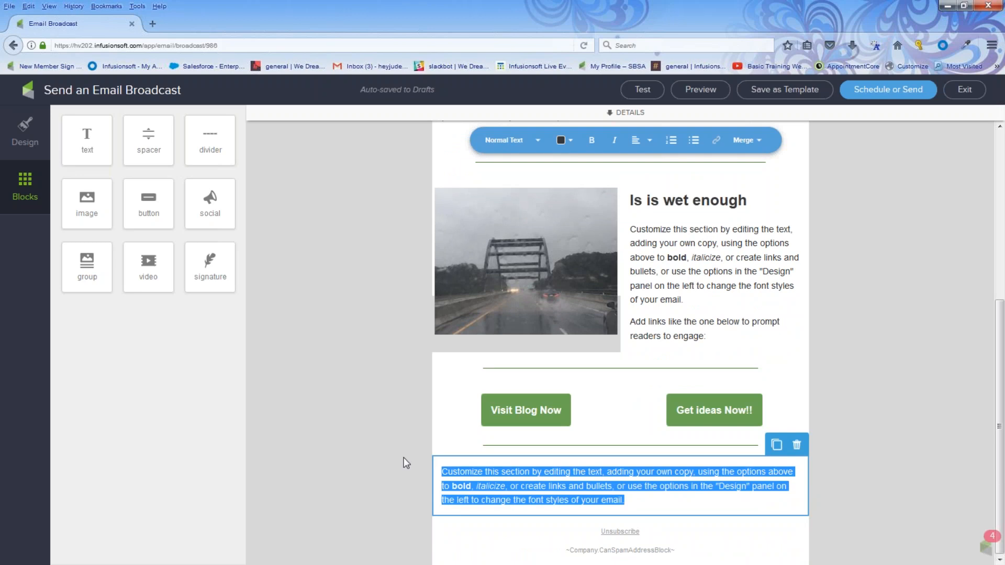
# Add an image block between the "Get my Ideas now" text and the divider, and browse the image library
pyautogui.scroll(5, 403, 458)
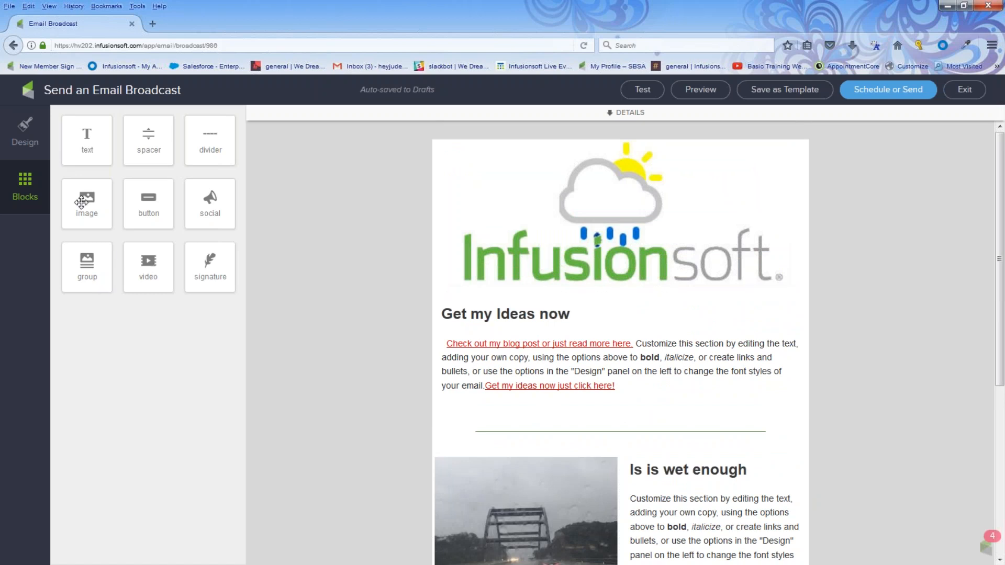
pyautogui.moveTo(84, 198); pyautogui.dragTo(627, 476)
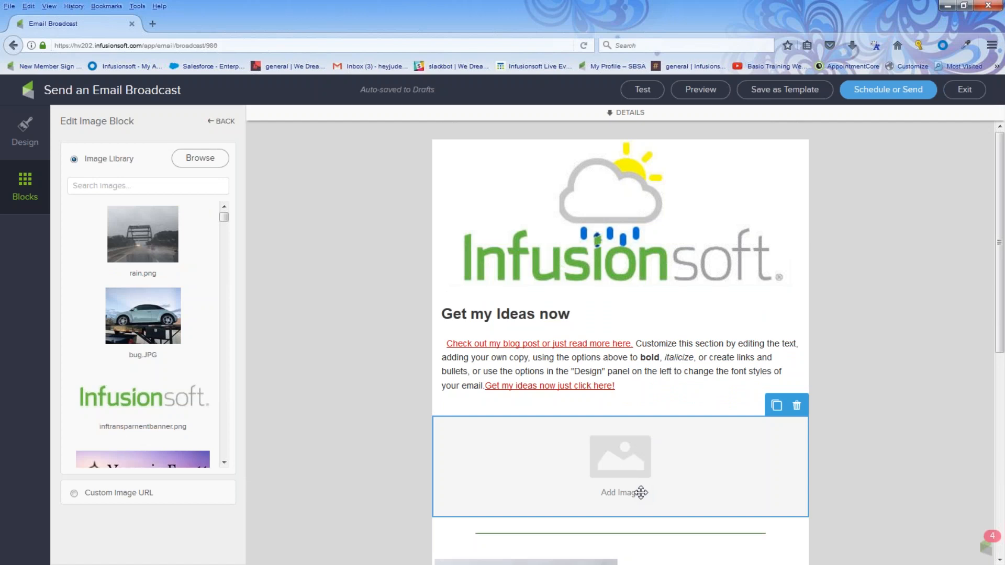
pyautogui.moveTo(224, 217); pyautogui.dragTo(229, 264)
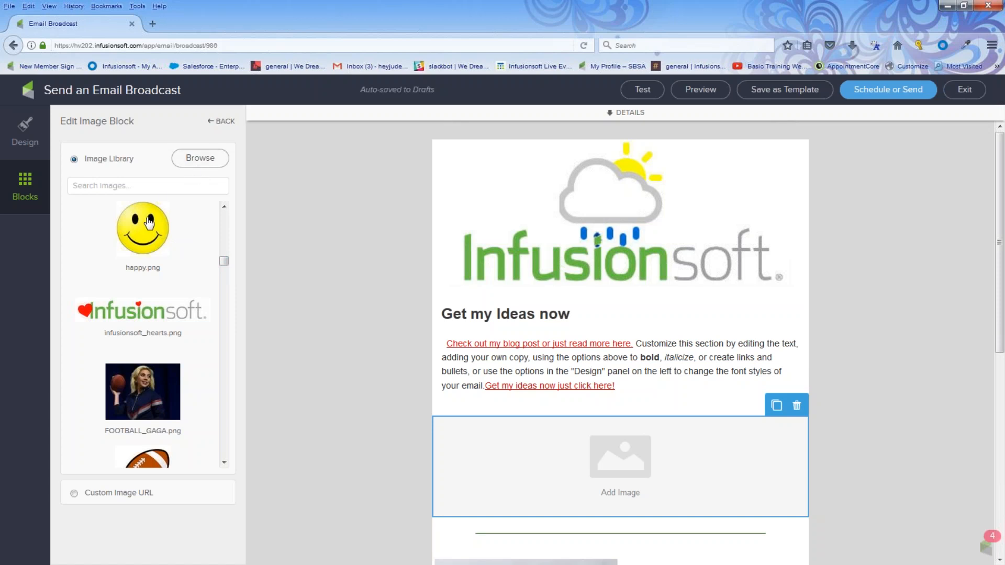
# Try to upload the PNG image "488" from the Desktop to the image library
pyautogui.click(194, 162)
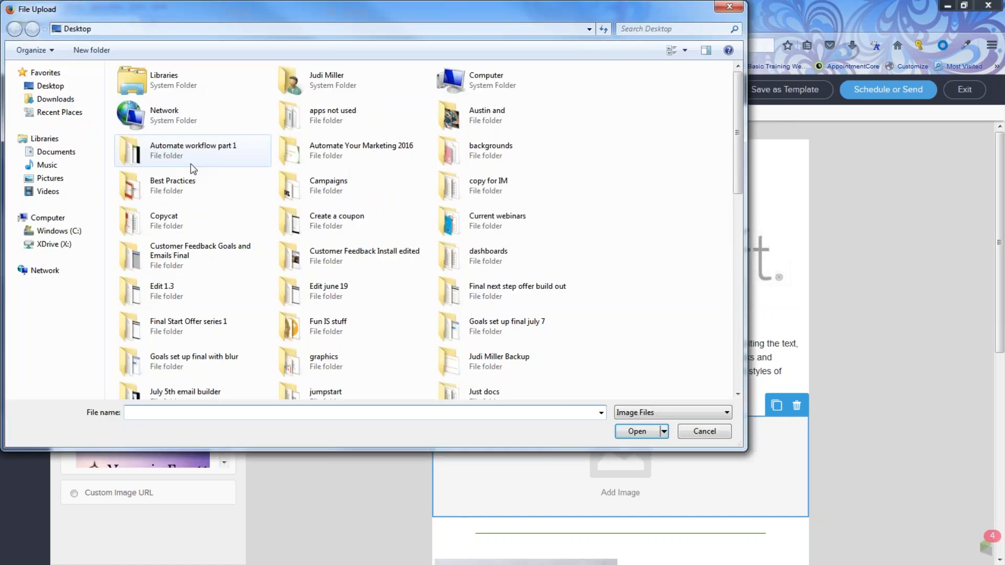
pyautogui.moveTo(738, 150); pyautogui.dragTo(734, 363)
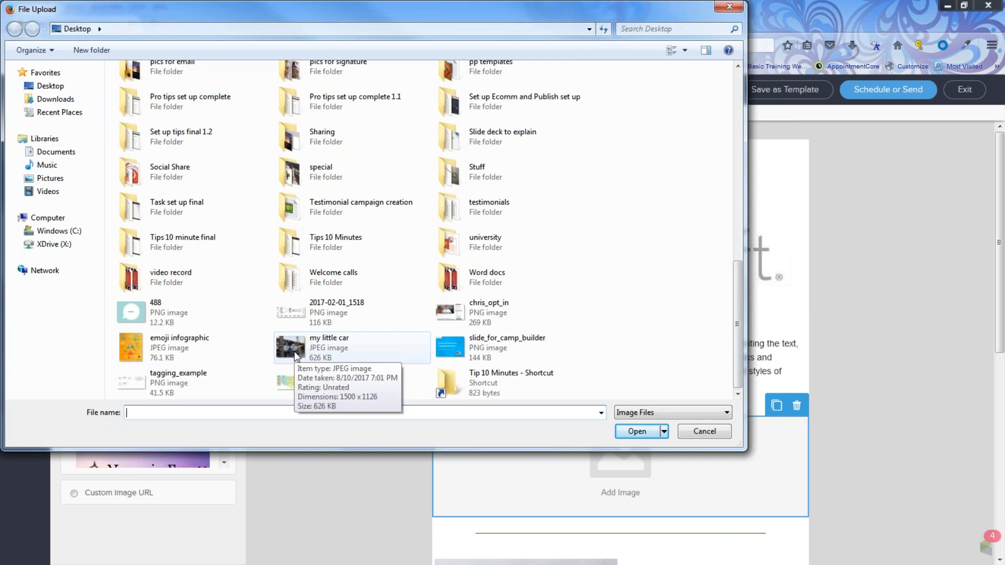
pyautogui.click(131, 310)
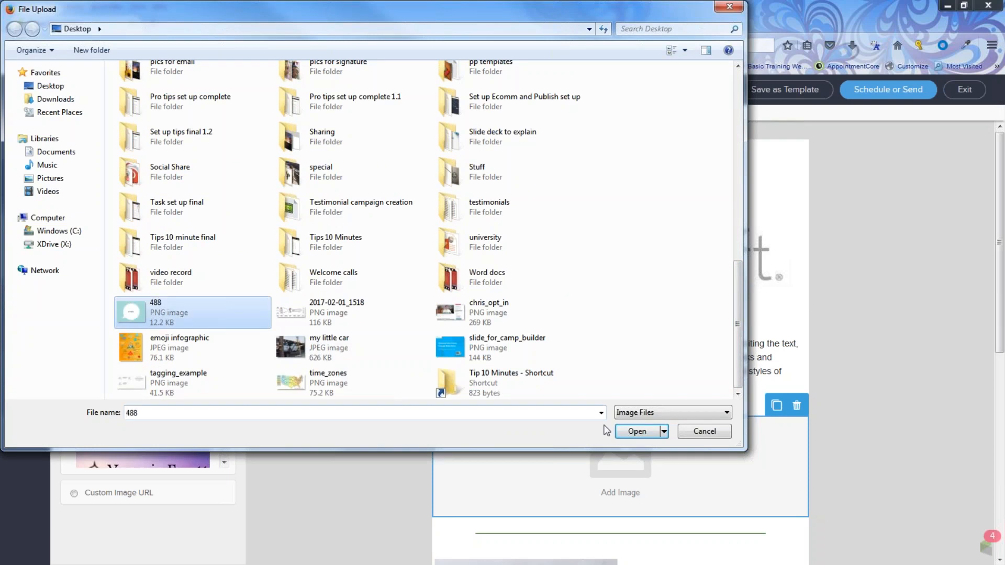
pyautogui.click(635, 431)
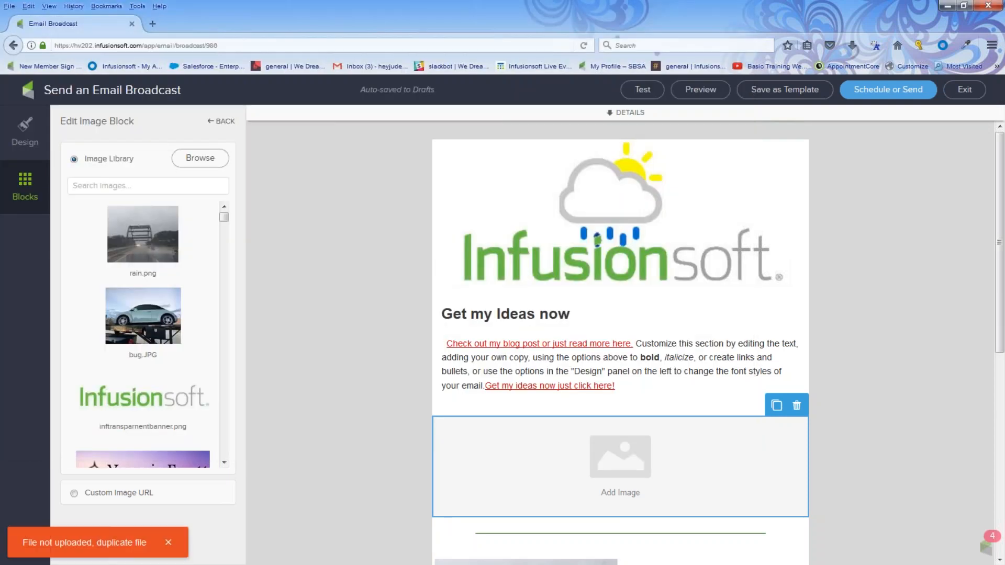
# Fill the new image block with the library picture of a yellow duck under a rain cloud
pyautogui.moveTo(224, 217); pyautogui.dragTo(233, 257)
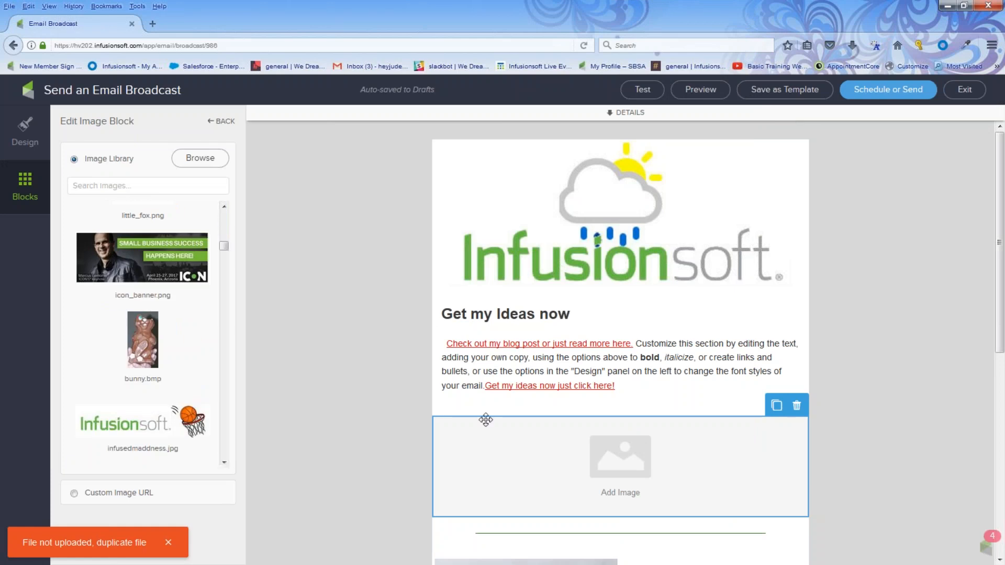
pyautogui.moveTo(215, 244); pyautogui.dragTo(225, 219)
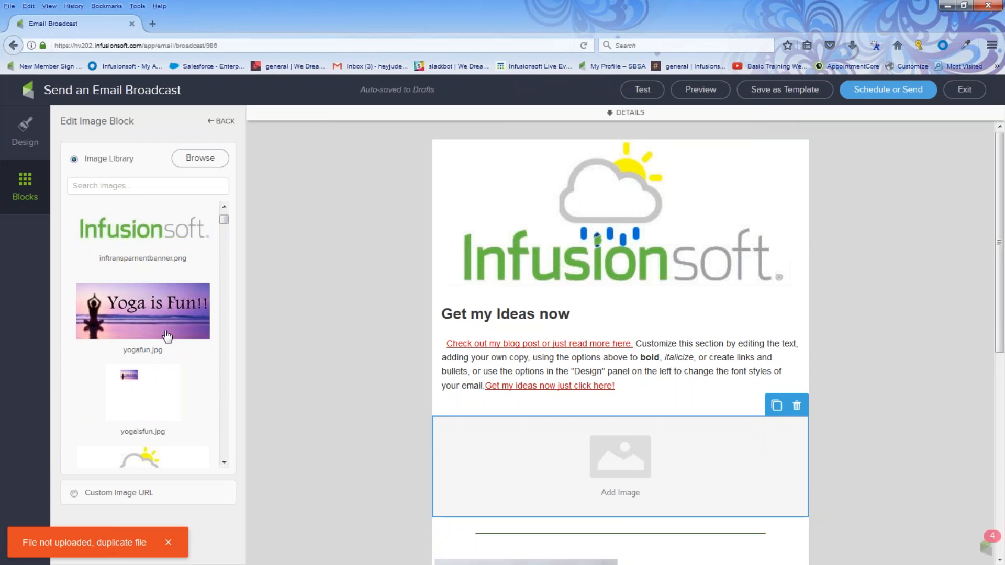
pyautogui.scroll(-5, 160, 324)
pyautogui.click(158, 398)
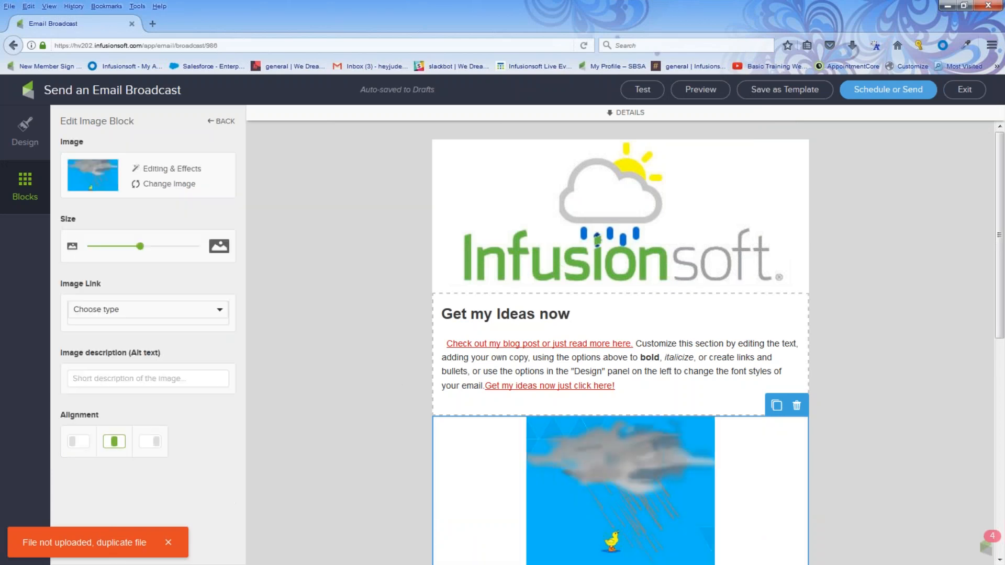
# Enlarge the duck-in-the-rain image slightly
pyautogui.scroll(-4, 289, 313)
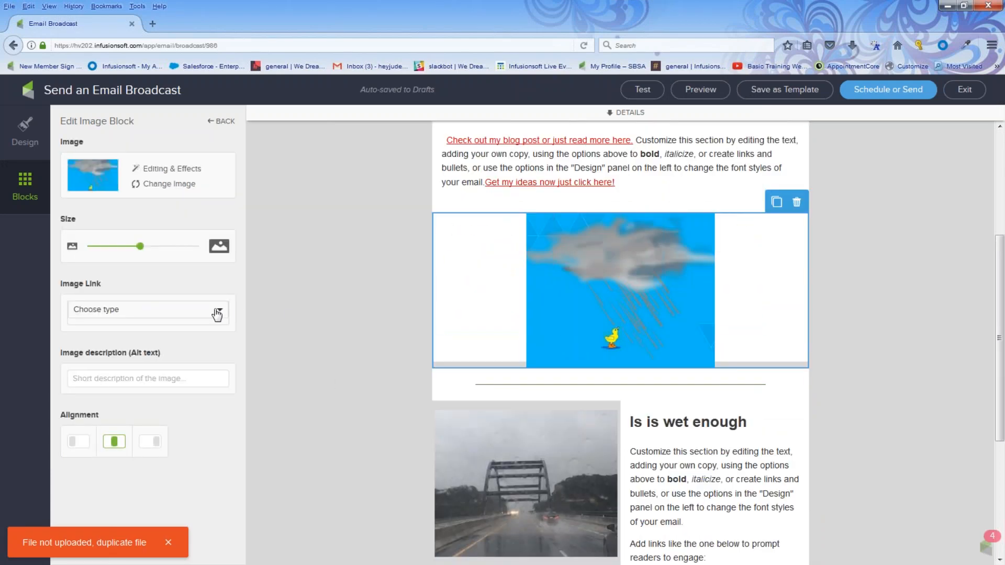
pyautogui.moveTo(137, 246)
pyautogui.mouseDown()
pyautogui.moveTo(127, 246)
pyautogui.moveTo(160, 246)
pyautogui.moveTo(141, 246)
pyautogui.mouseUp()
pyautogui.click(333, 276)
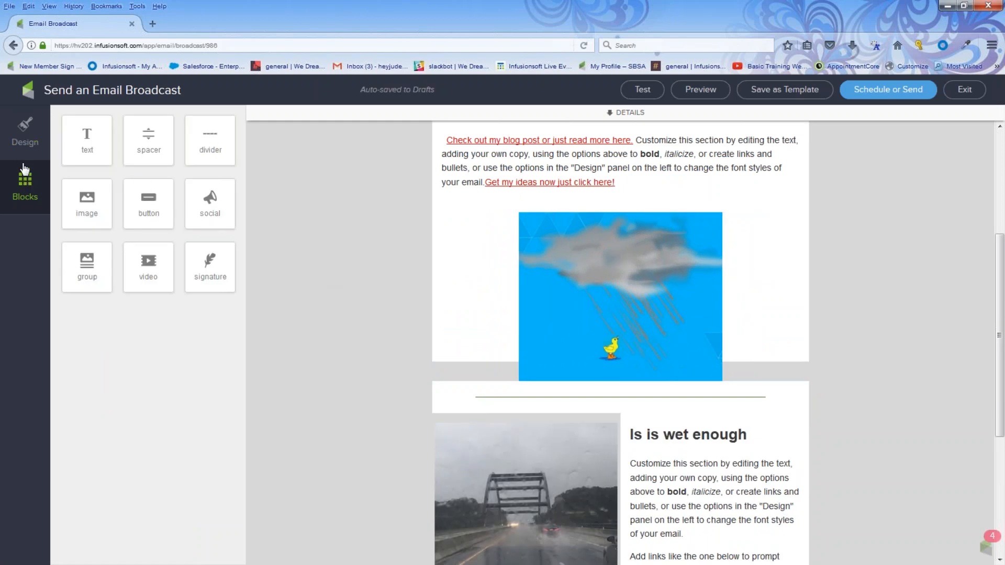
# Set the email background colour to white, #FFFFFF
pyautogui.click(26, 141)
pyautogui.click(81, 398)
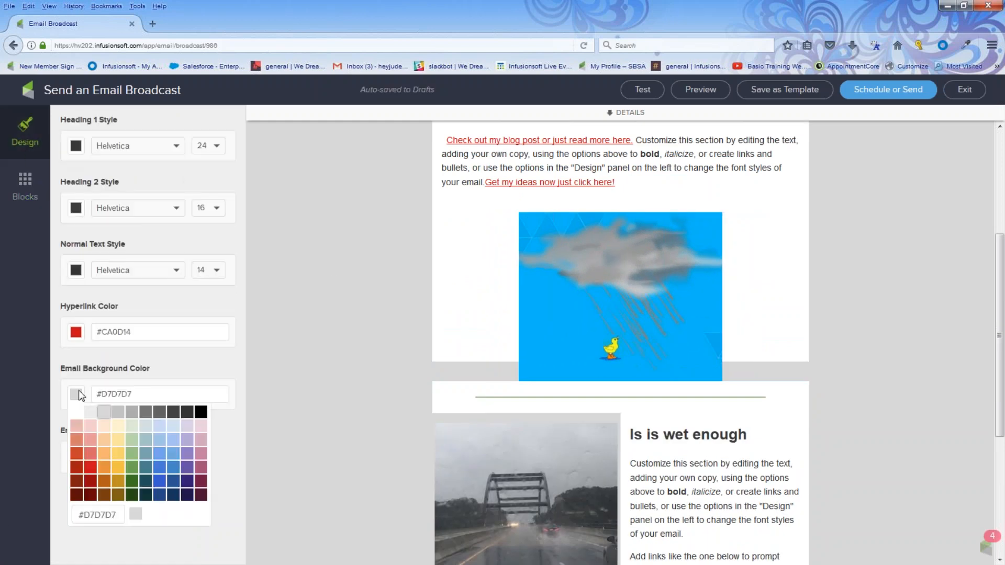
pyautogui.click(78, 413)
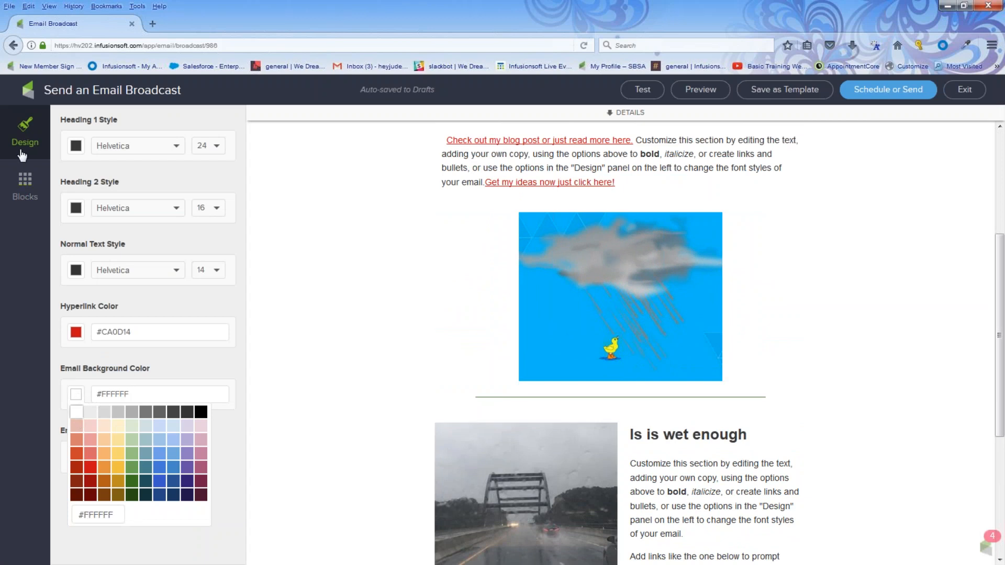
pyautogui.scroll(-4, 328, 216)
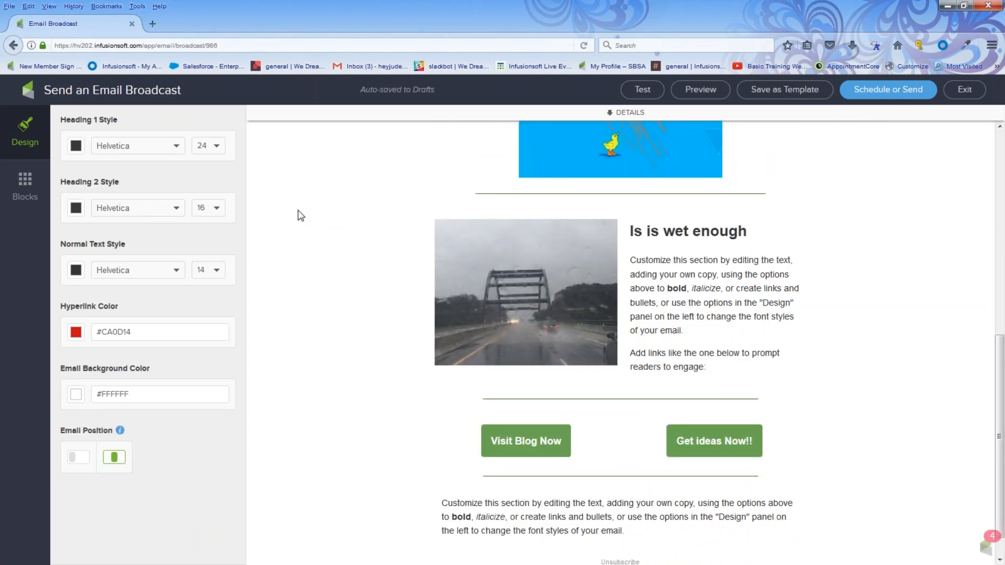
# Insert a social media block between the Infusionsoft logo and the "Get my Ideas now" heading
pyautogui.click(27, 181)
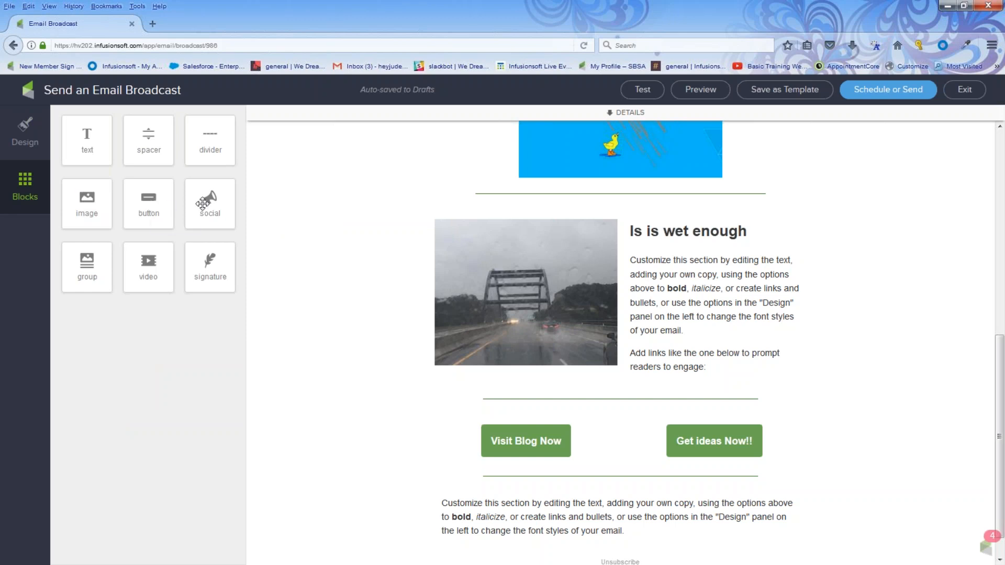
pyautogui.scroll(4, 620, 340)
pyautogui.scroll(4, 272, 228)
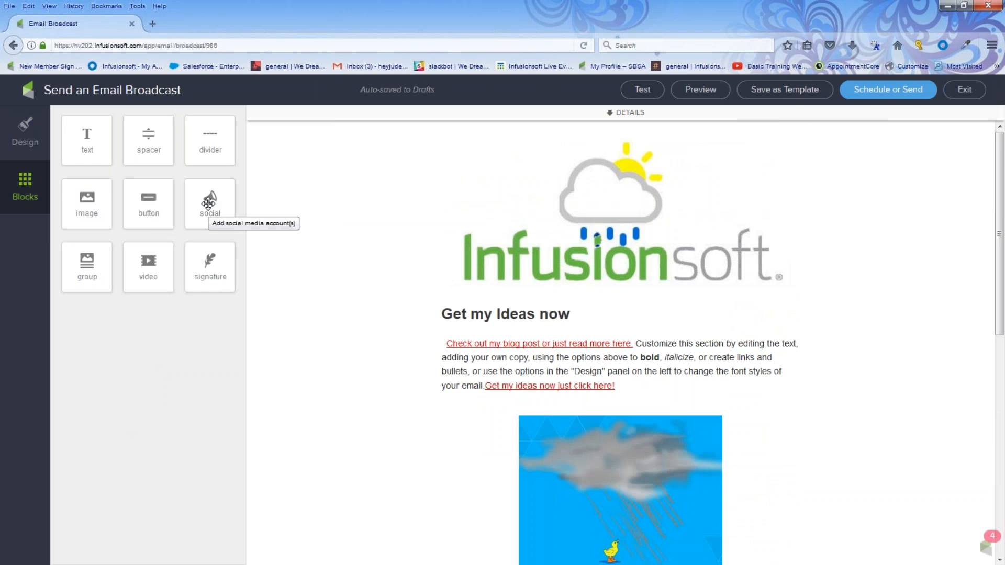
pyautogui.moveTo(211, 200); pyautogui.dragTo(542, 305)
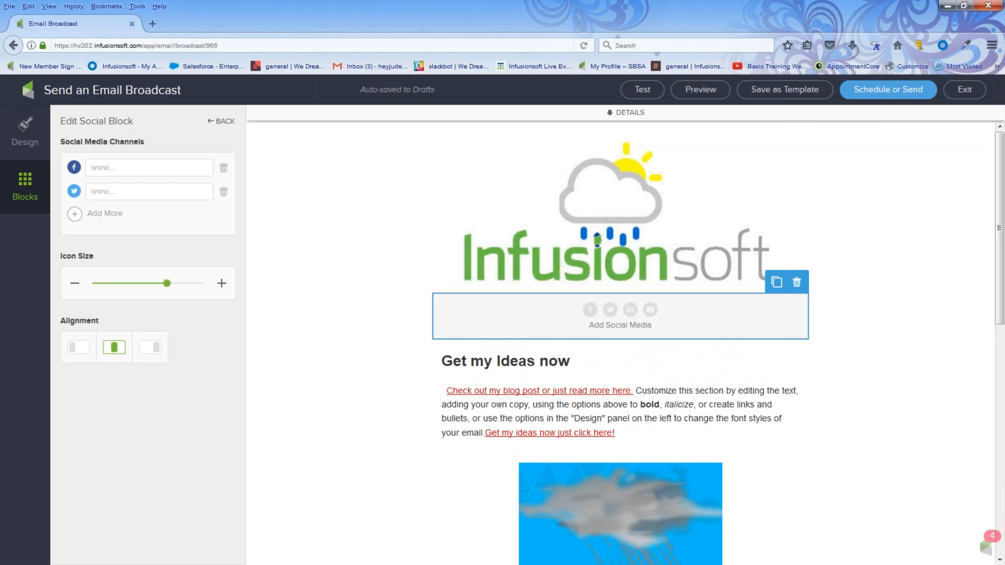
# Set the social block's Facebook link to "www" and Twitter link to "ccc", and add an Instagram channel with link "www"
pyautogui.click(115, 169)
pyautogui.write('www')
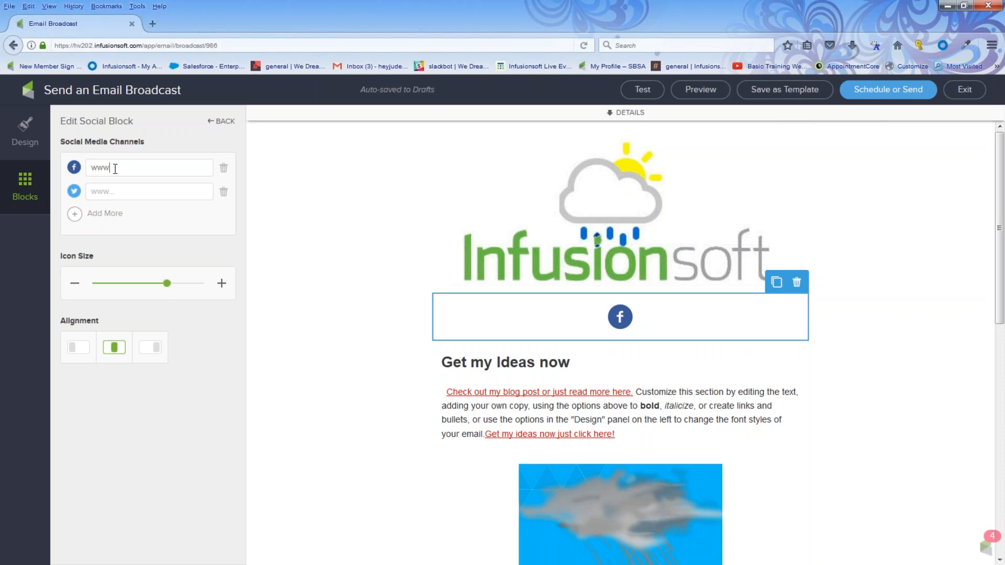
pyautogui.click(115, 196)
pyautogui.write('ccc')
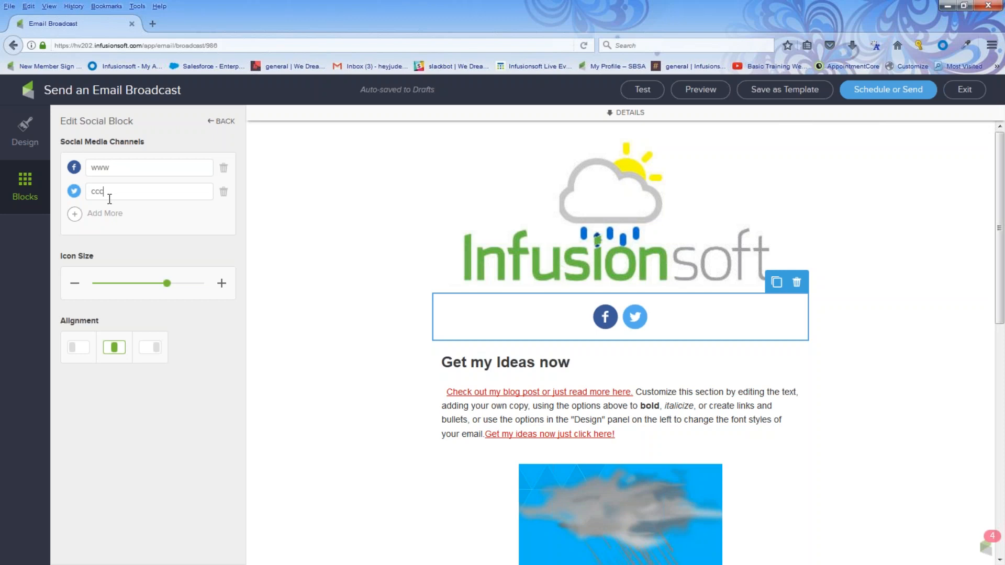
pyautogui.click(74, 213)
pyautogui.click(165, 214)
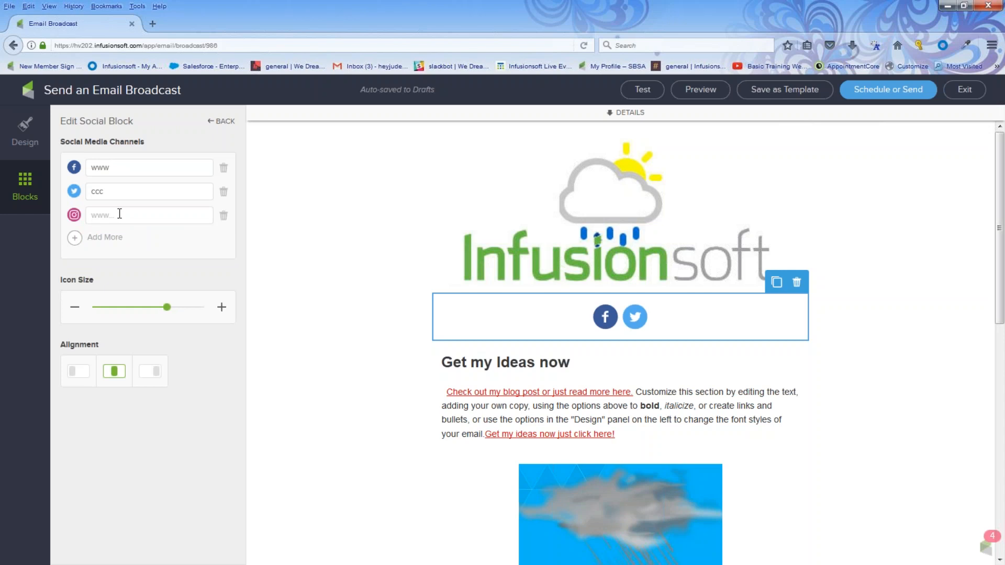
pyautogui.write('www')
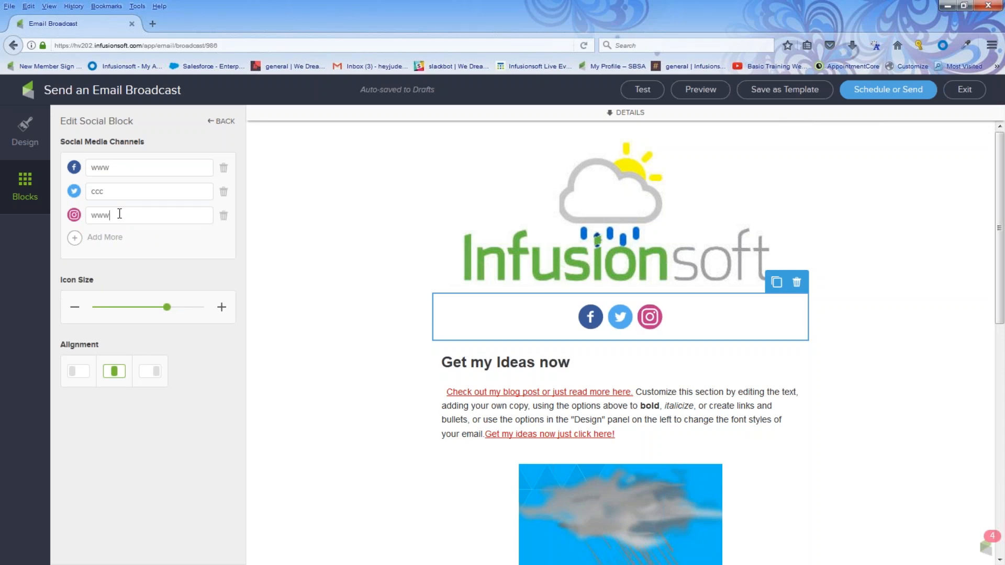
# Make the social icons slightly smaller, try left alignment, and centre them in the block
pyautogui.moveTo(166, 307); pyautogui.dragTo(152, 313)
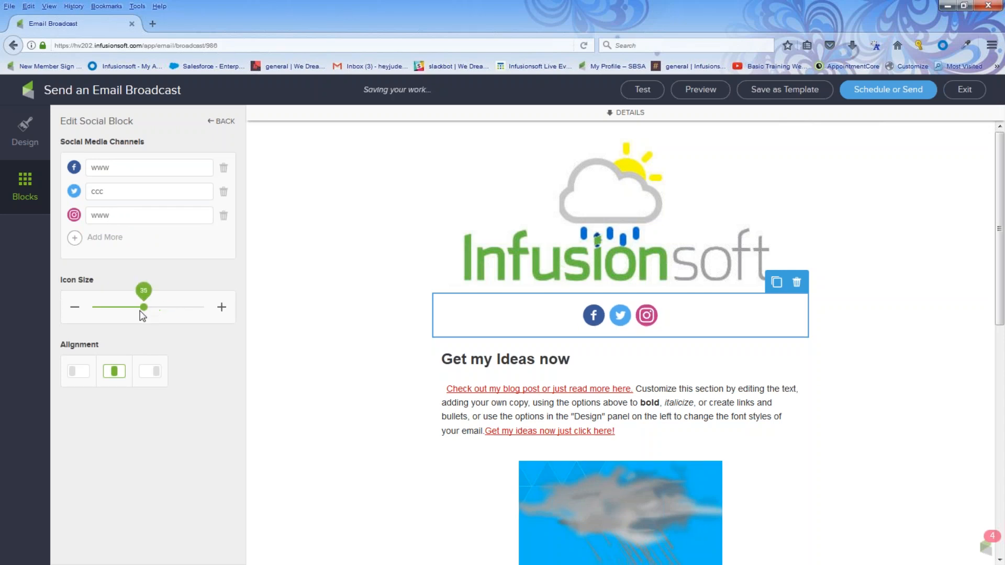
pyautogui.click(77, 375)
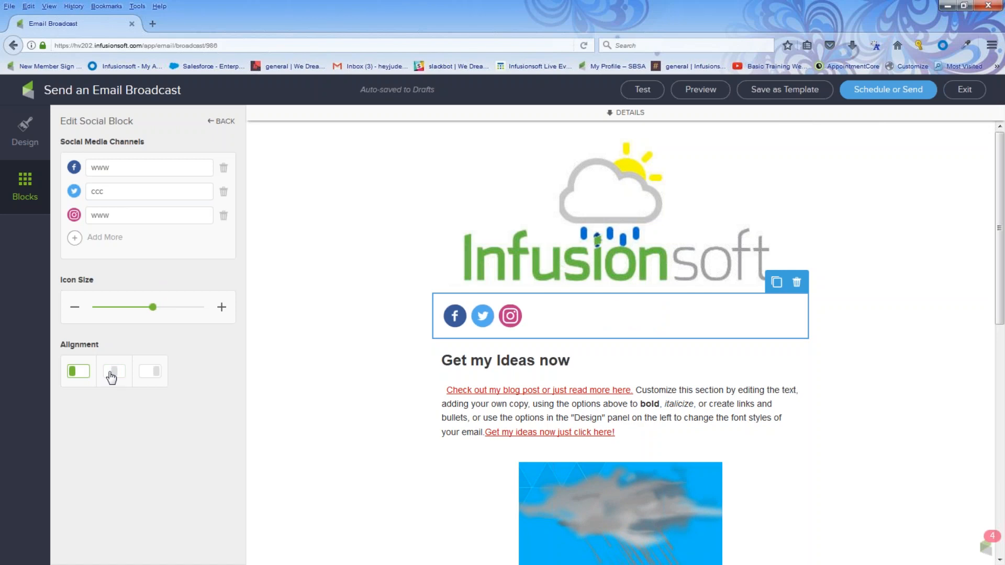
pyautogui.click(111, 374)
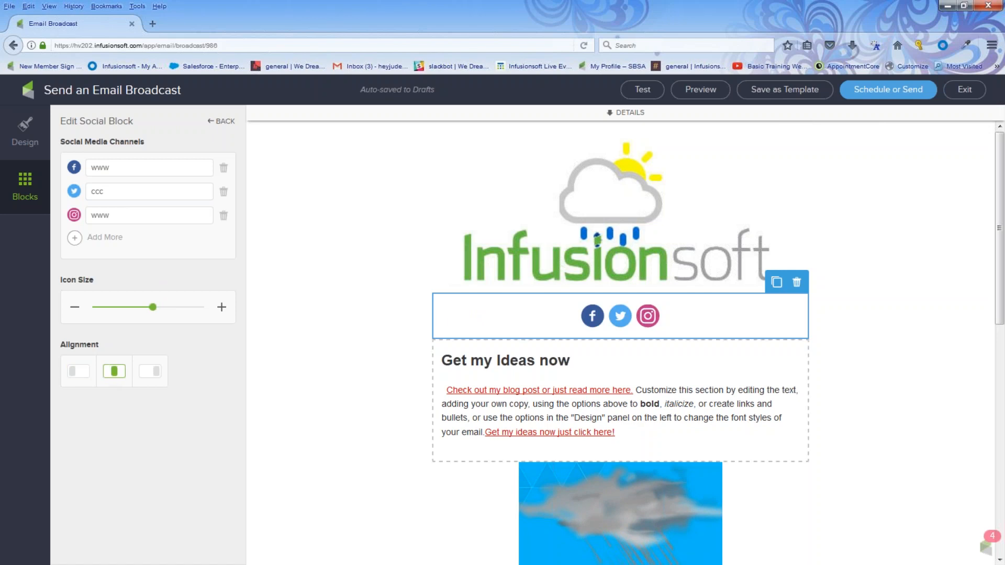
pyautogui.click(941, 420)
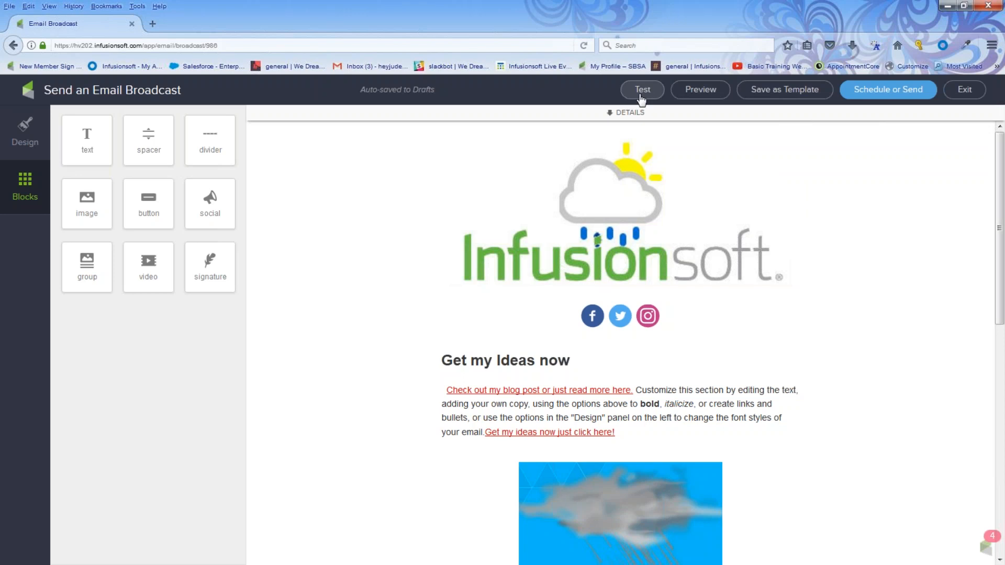
# Preview the email in desktop and mobile layouts, checking the mobile version down to its footer
pyautogui.click(698, 94)
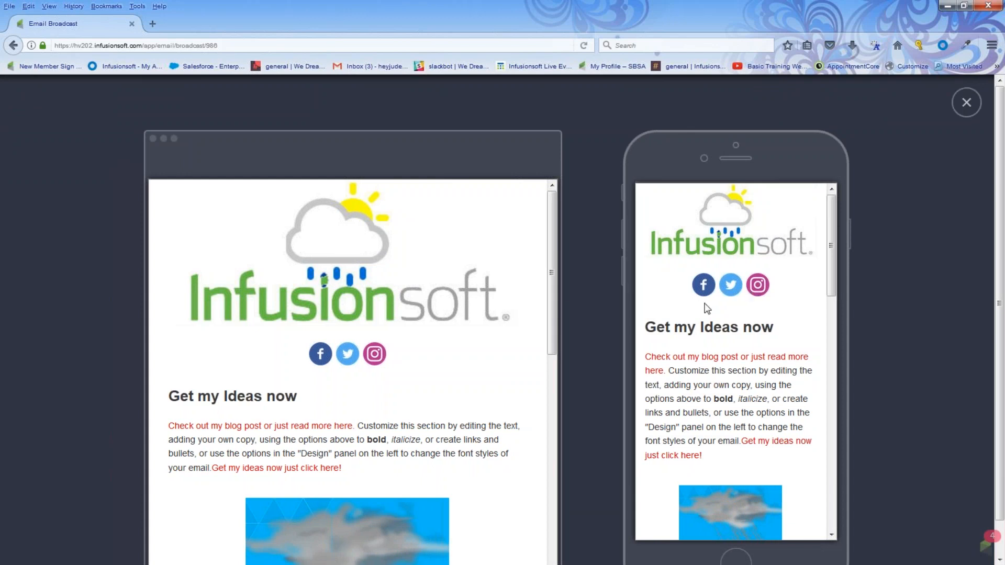
pyautogui.moveTo(834, 262); pyautogui.dragTo(832, 500)
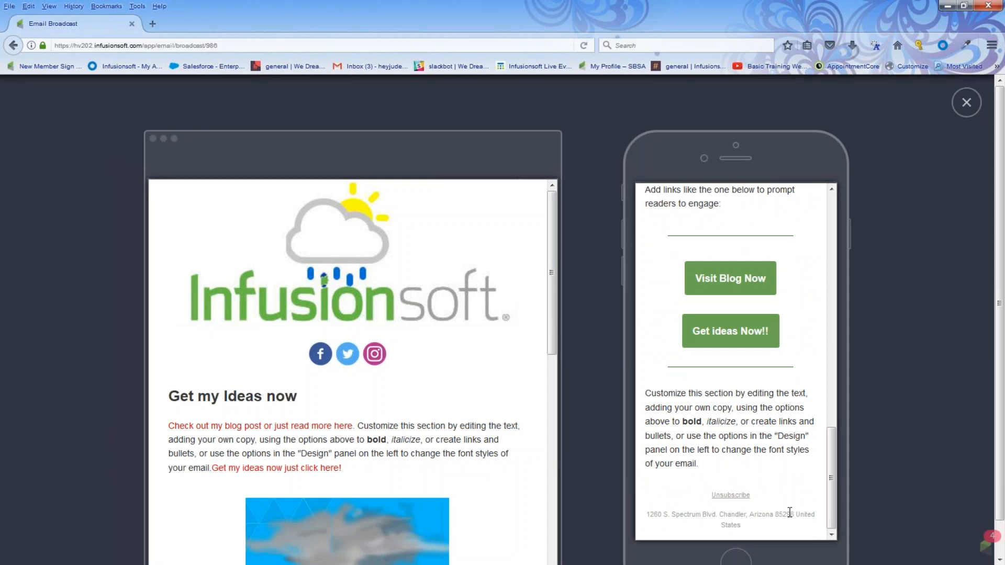
pyautogui.click(966, 102)
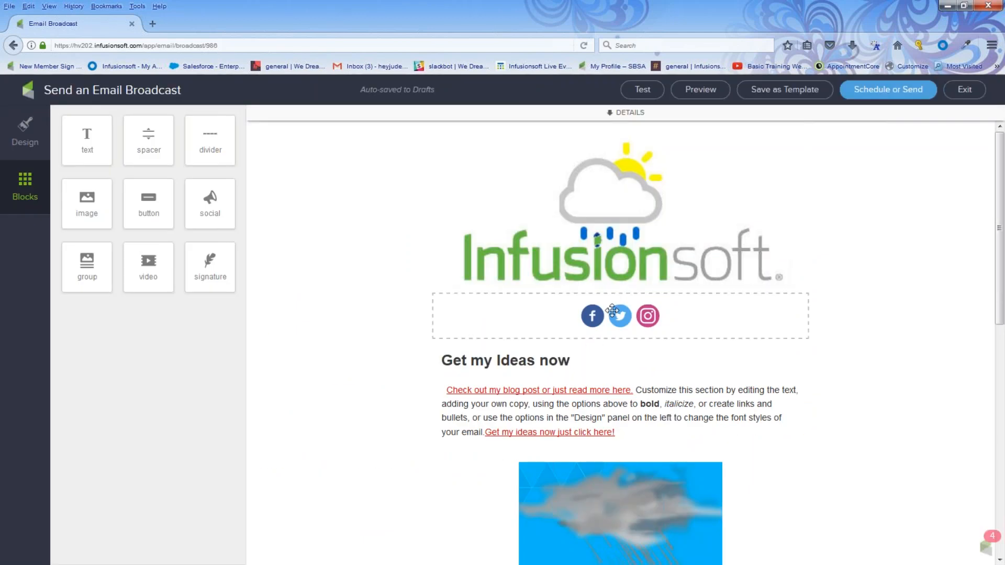
# Duplicate the social media block and move the copy below the last text block, just above the unsubscribe footer
pyautogui.click(673, 312)
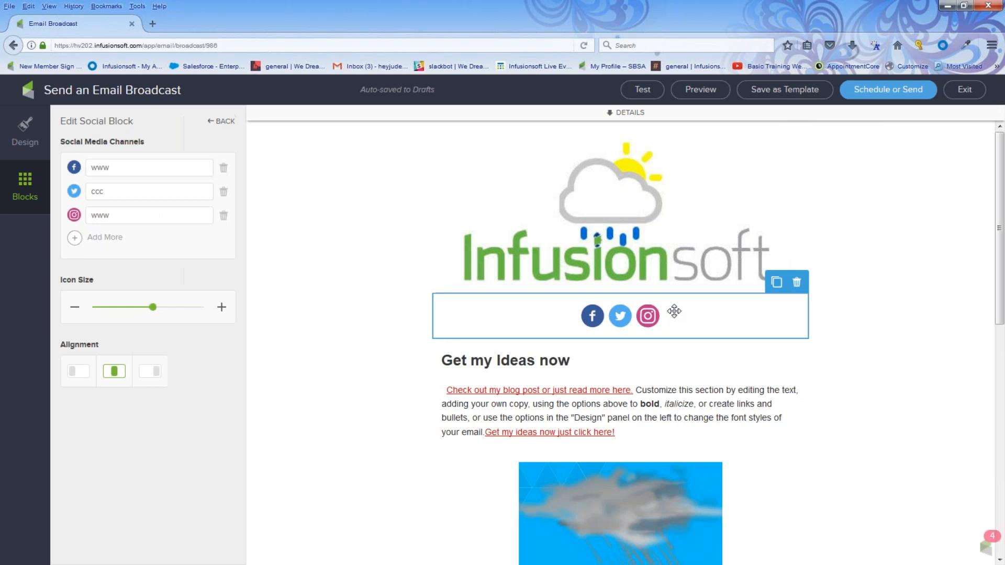
pyautogui.click(777, 282)
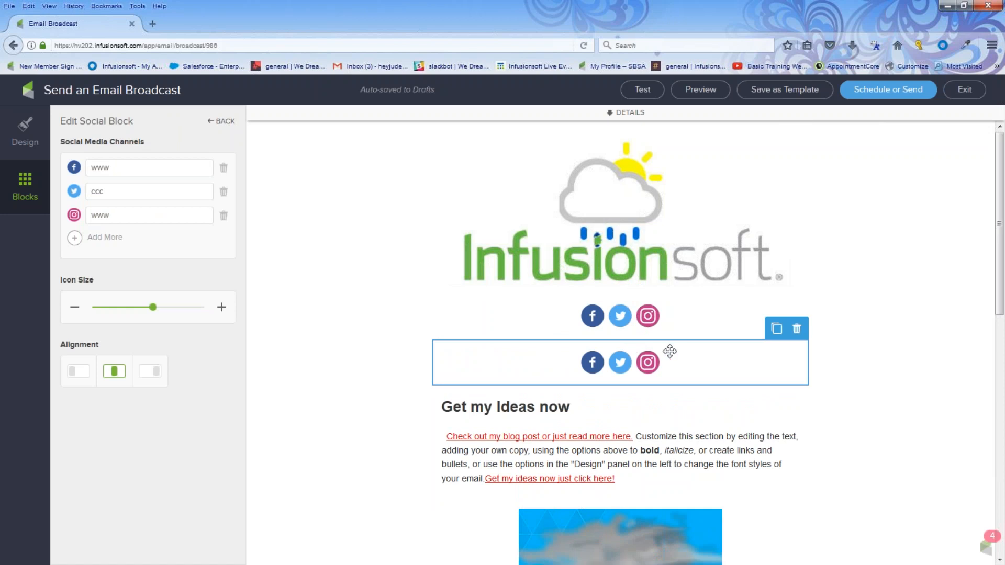
pyautogui.moveTo(675, 350); pyautogui.dragTo(637, 531)
pyautogui.scroll(-4, 562, 302)
pyautogui.moveTo(578, 276); pyautogui.dragTo(656, 484)
pyautogui.scroll(-1, 673, 419)
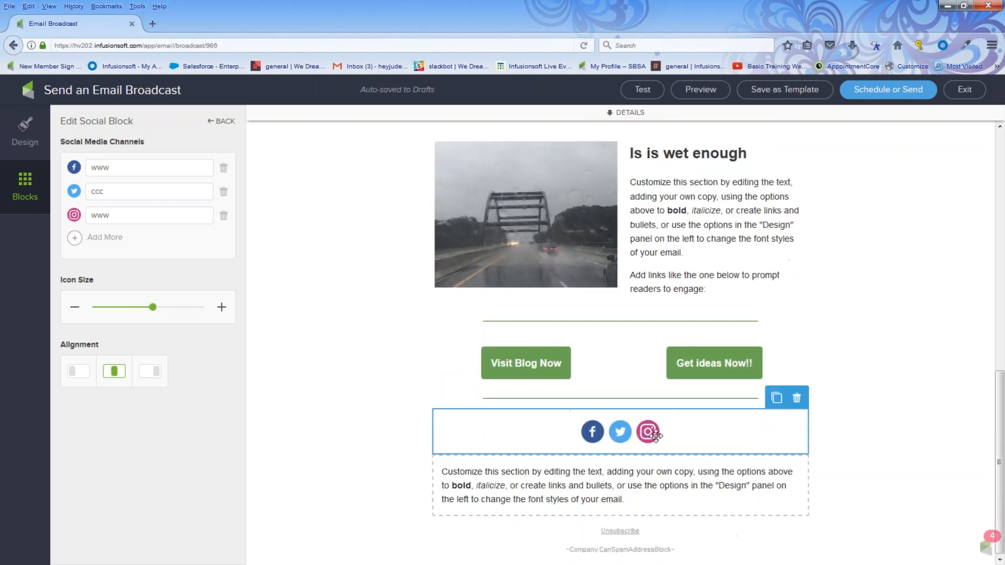
pyautogui.moveTo(672, 431); pyautogui.dragTo(591, 563)
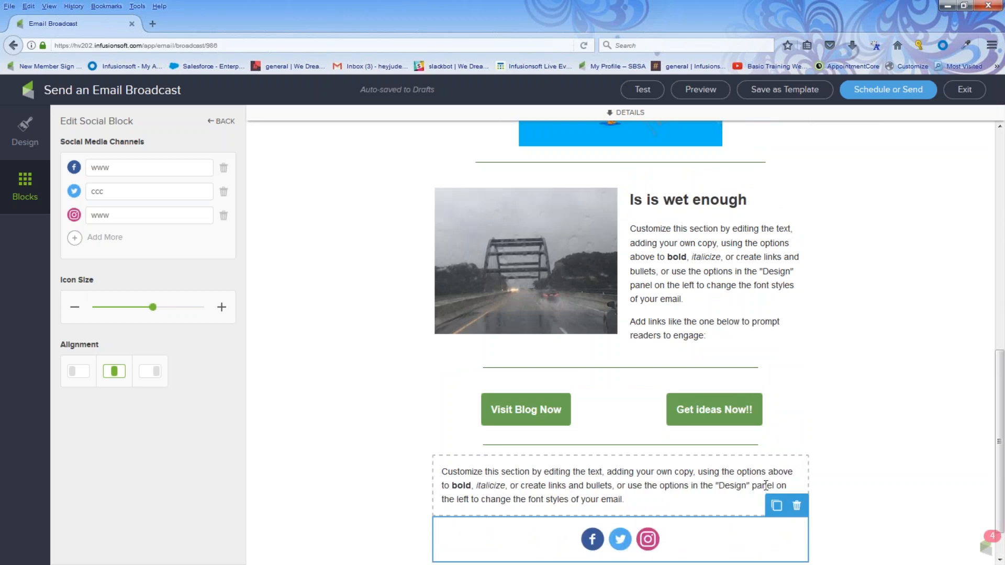
# Preview the email again and check both sets of social icons in the mobile layout
pyautogui.click(701, 97)
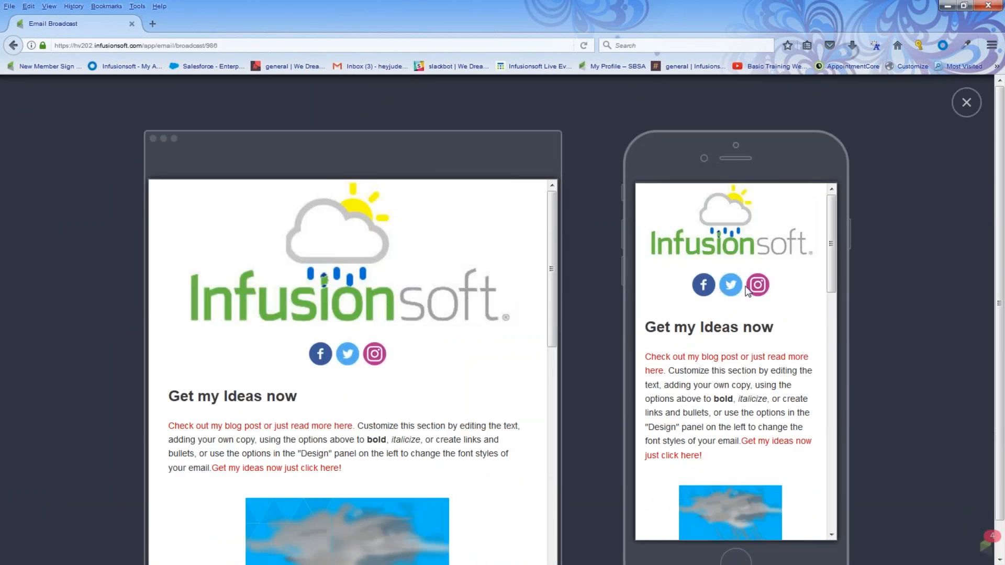
pyautogui.moveTo(828, 232); pyautogui.dragTo(819, 475)
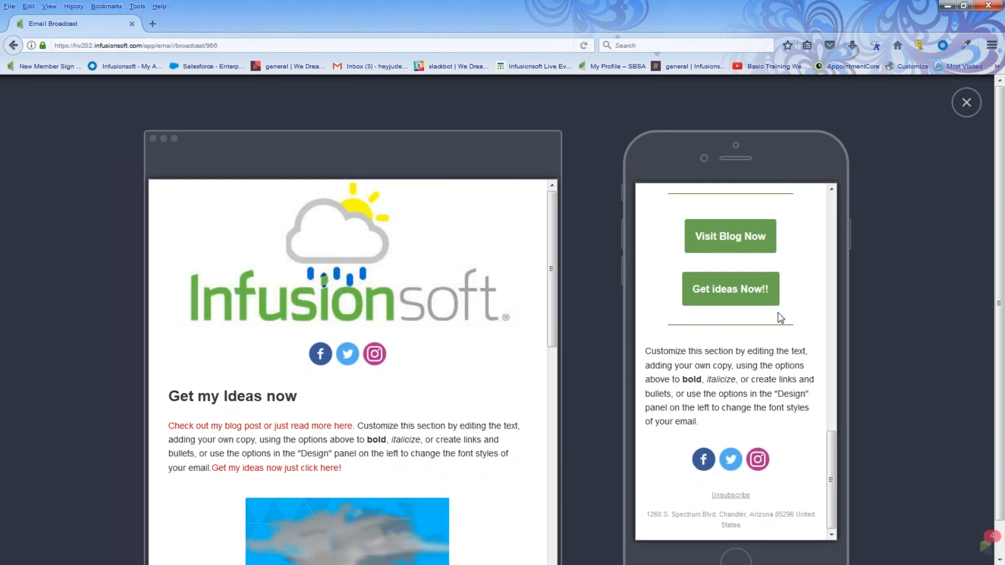
pyautogui.click(966, 102)
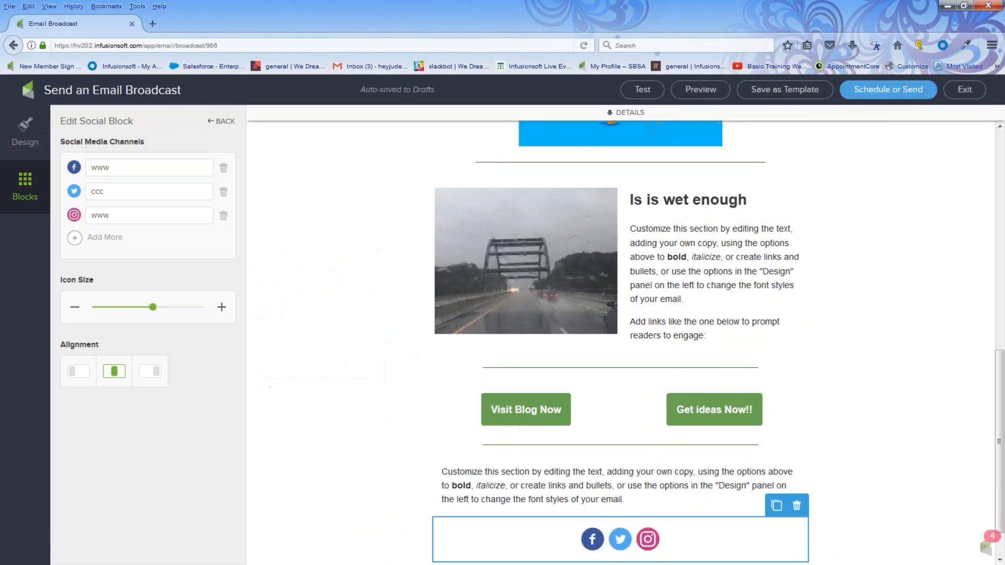
# Insert a video block between the Infusionsoft logo and the upper social icons
pyautogui.click(822, 431)
pyautogui.scroll(10, 826, 428)
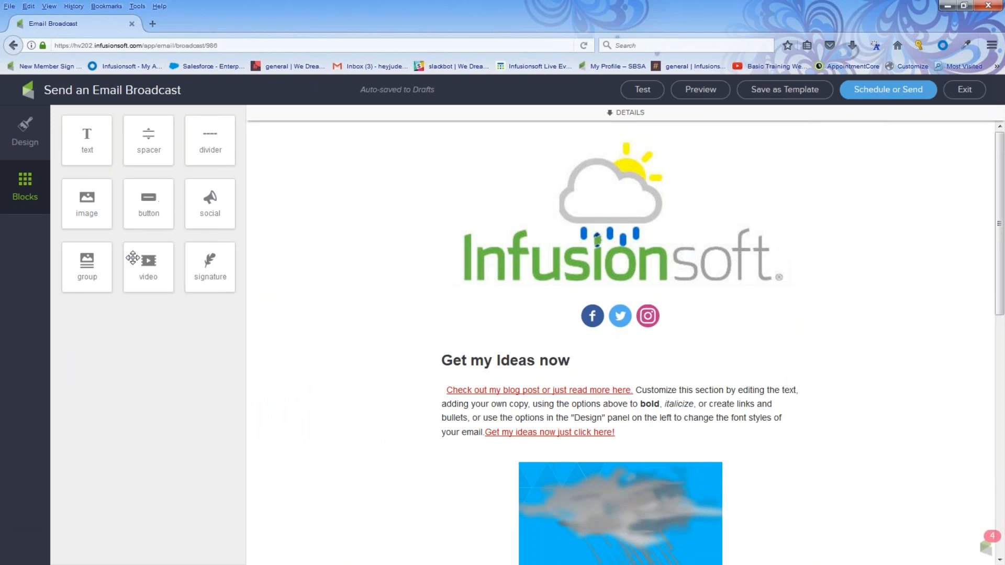
pyautogui.moveTo(146, 262); pyautogui.dragTo(581, 328)
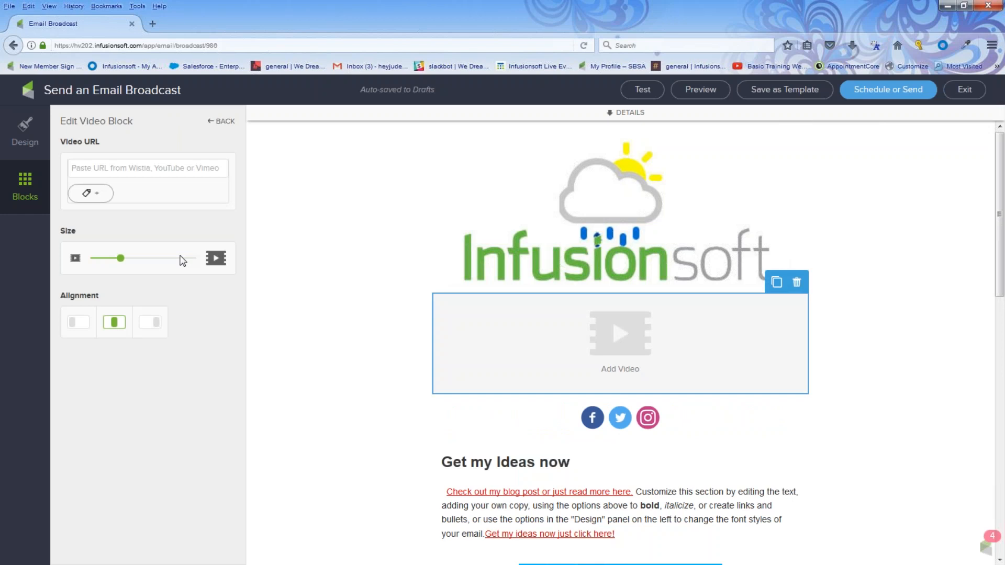
# Open the YouTube video "FROZEN - Let It Go Sing-along | Official Disney HD" in a new browser tab and pause it
pyautogui.click(152, 24)
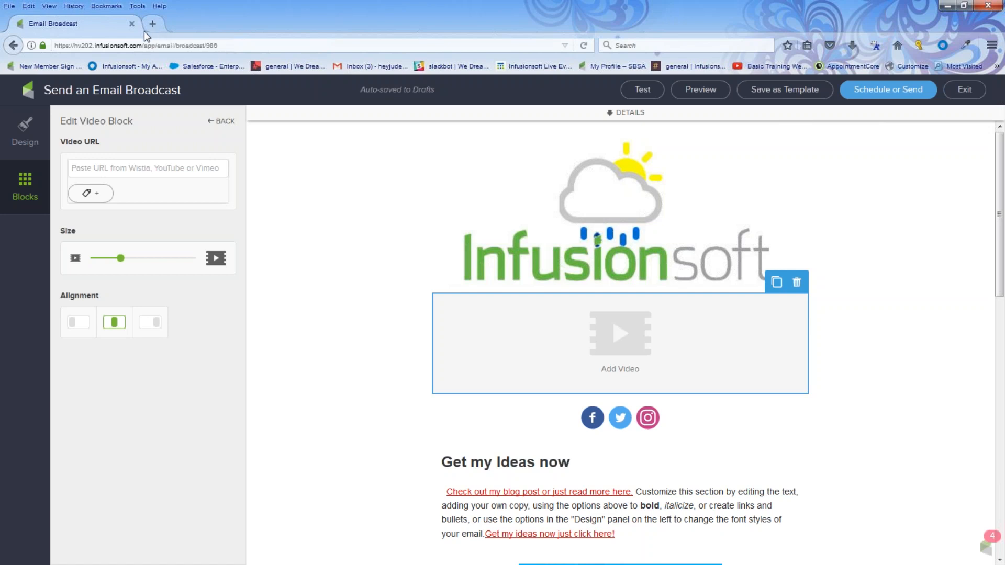
pyautogui.write('youtube.com/')
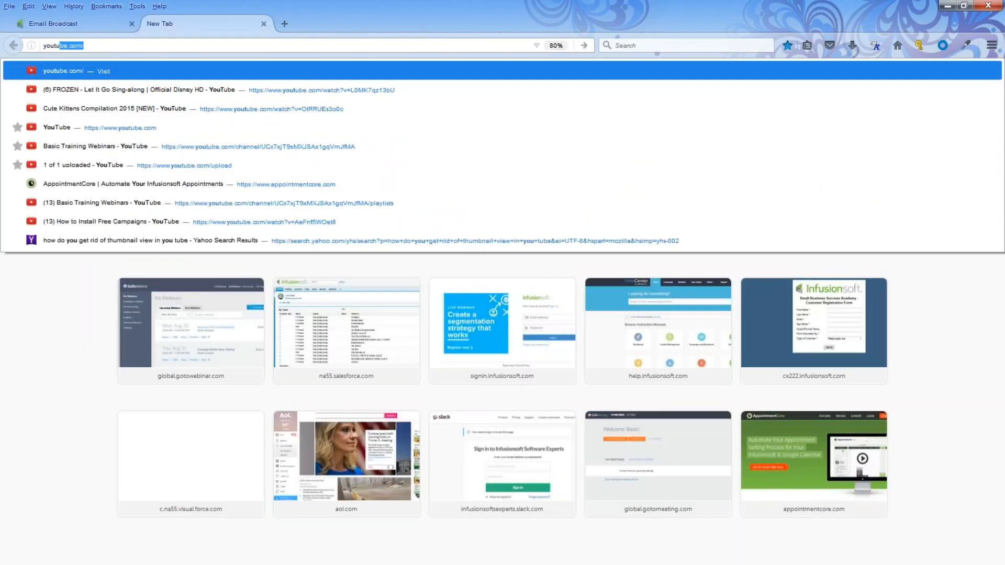
pyautogui.click(110, 91)
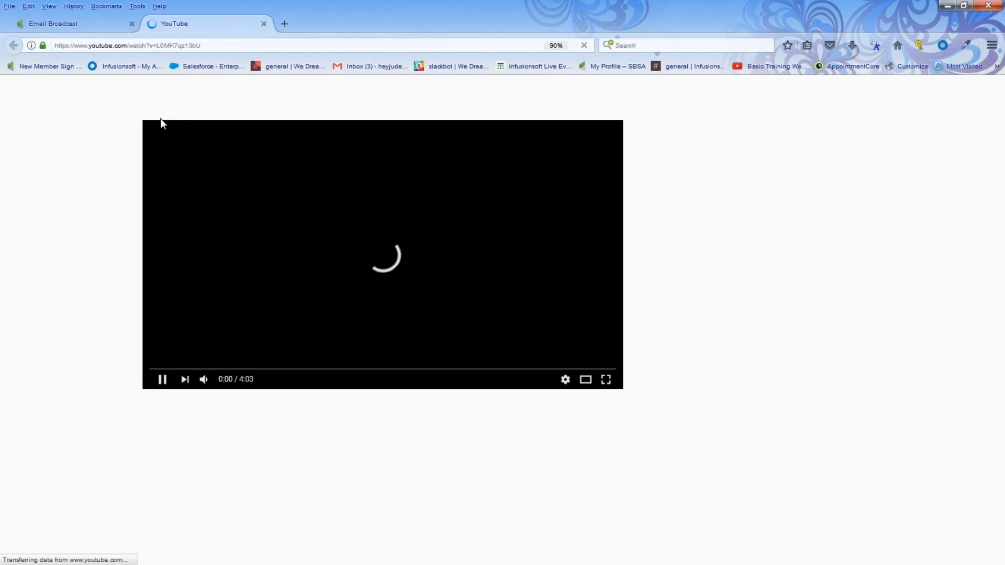
pyautogui.click(163, 380)
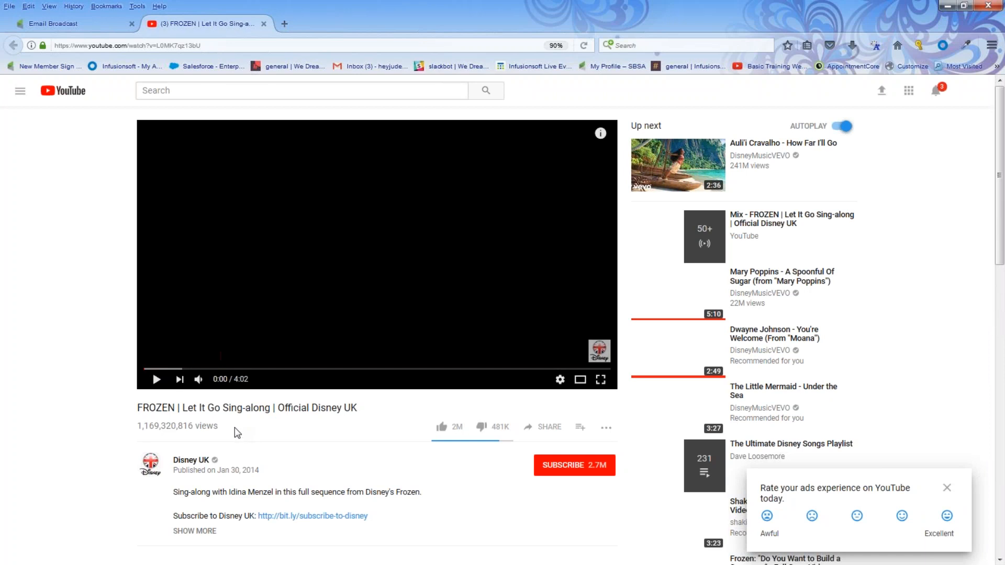
# Look through the YouTube video page's description, comments and suggested videos
pyautogui.scroll(-3, 272, 458)
pyautogui.scroll(1, 272, 458)
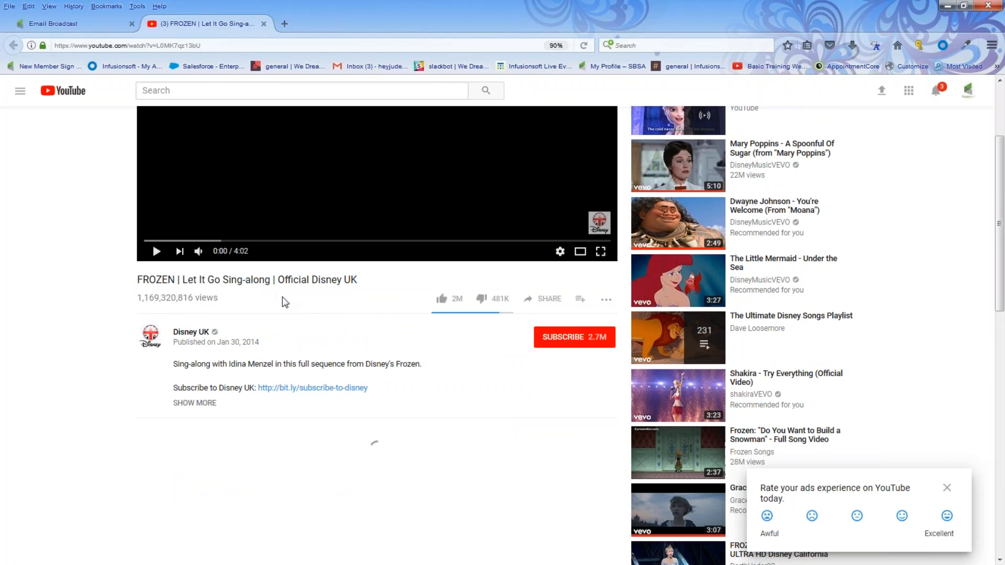
pyautogui.scroll(-2, 278, 438)
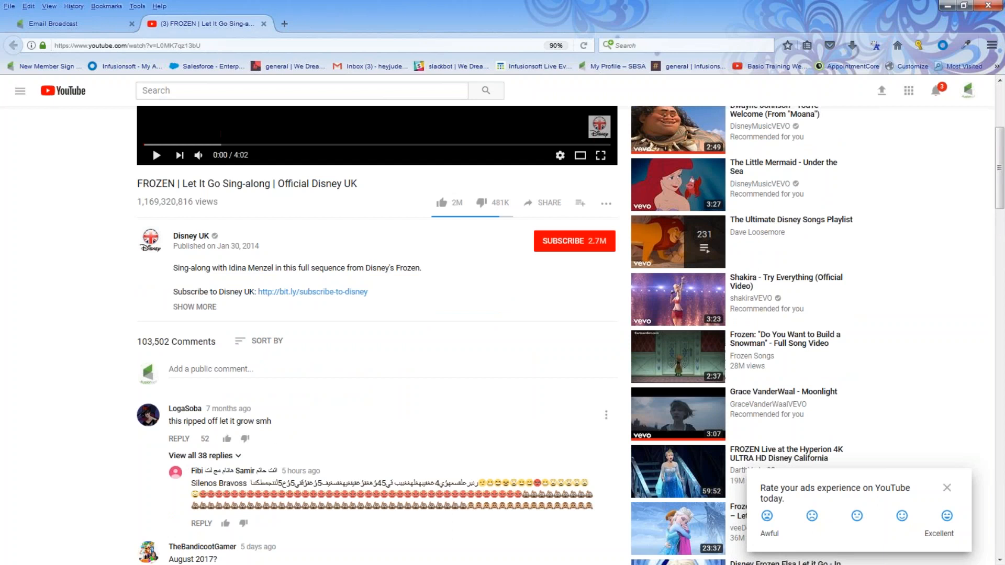
pyautogui.scroll(5, 278, 437)
pyautogui.scroll(-4, 319, 452)
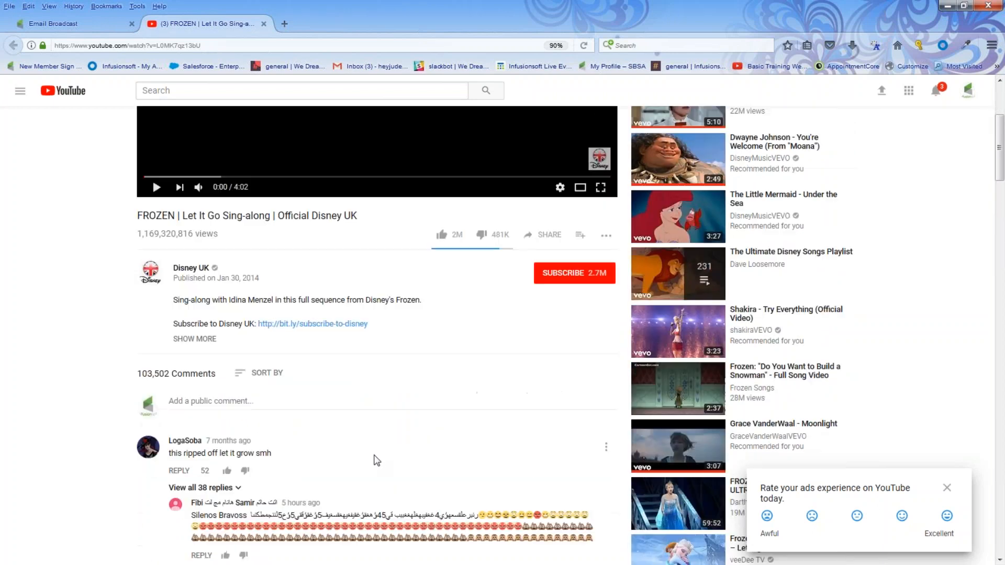
pyautogui.scroll(-6, 375, 460)
pyautogui.scroll(9, 352, 464)
pyautogui.scroll(2, 350, 465)
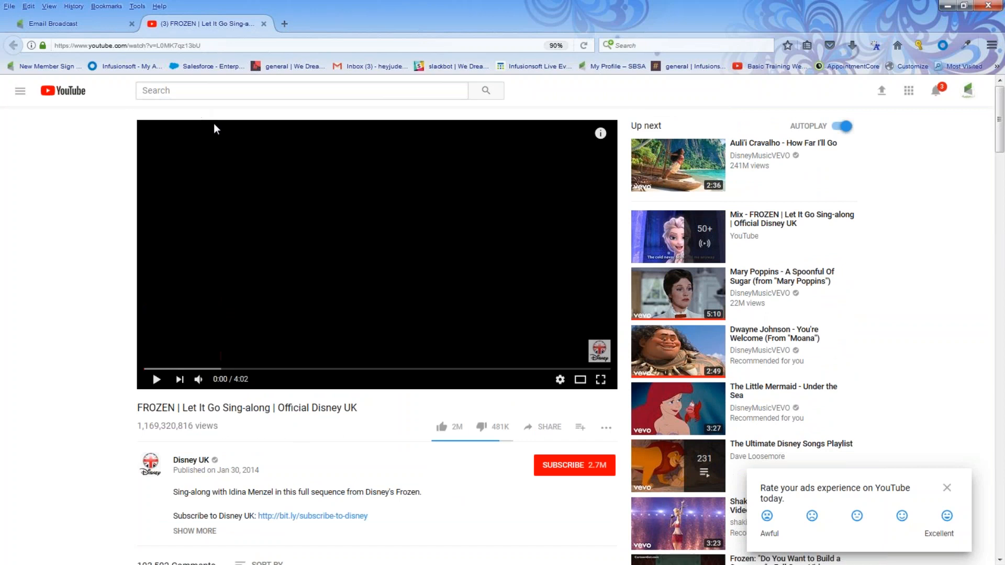
# Try to select the YouTube video's full web address
pyautogui.click(215, 45)
pyautogui.hotkey('shift', 'Left')
pyautogui.hotkey('shift', 'Left')
pyautogui.hotkey('shift', 'Left')
pyautogui.hotkey('shift', 'Left')
pyautogui.hotkey('shift', 'Left')
pyautogui.hotkey('shift', 'Left')
pyautogui.hotkey('shift', 'Left')
pyautogui.hotkey('shift', 'Left')
pyautogui.hotkey('shift', 'Left')
pyautogui.hotkey('shift', 'Left')
pyautogui.hotkey('shift', 'Left')
pyautogui.hotkey('shift', 'Left')
pyautogui.hotkey('shift', 'Left')
pyautogui.hotkey('shift', 'Left')
pyautogui.hotkey('shift', 'Left')
pyautogui.hotkey('shift', 'Left')
pyautogui.hotkey('shift', 'Left')
pyautogui.hotkey('shift', 'Left')
pyautogui.hotkey('shift', 'Left')
pyautogui.hotkey('shift', 'Left')
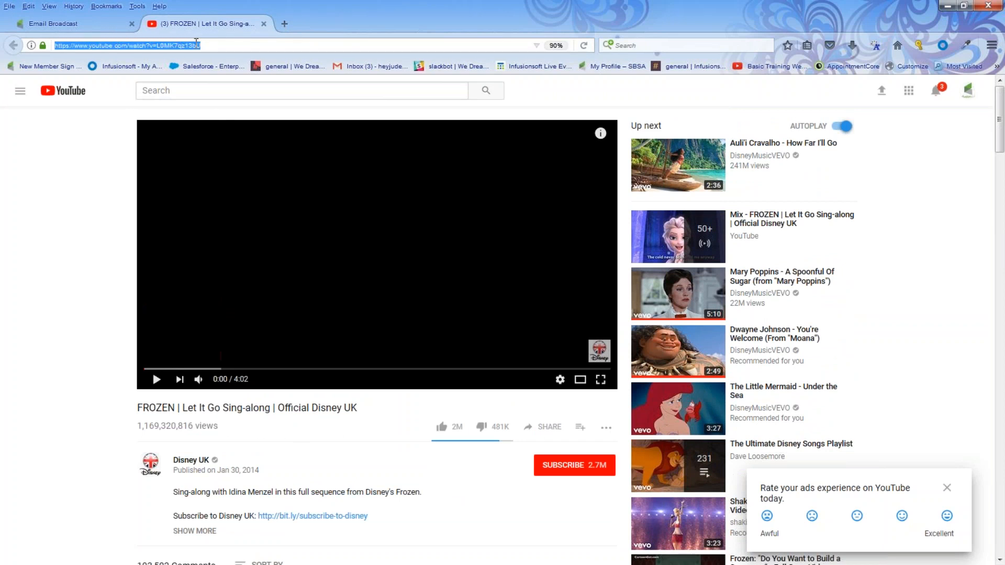
pyautogui.click(198, 45)
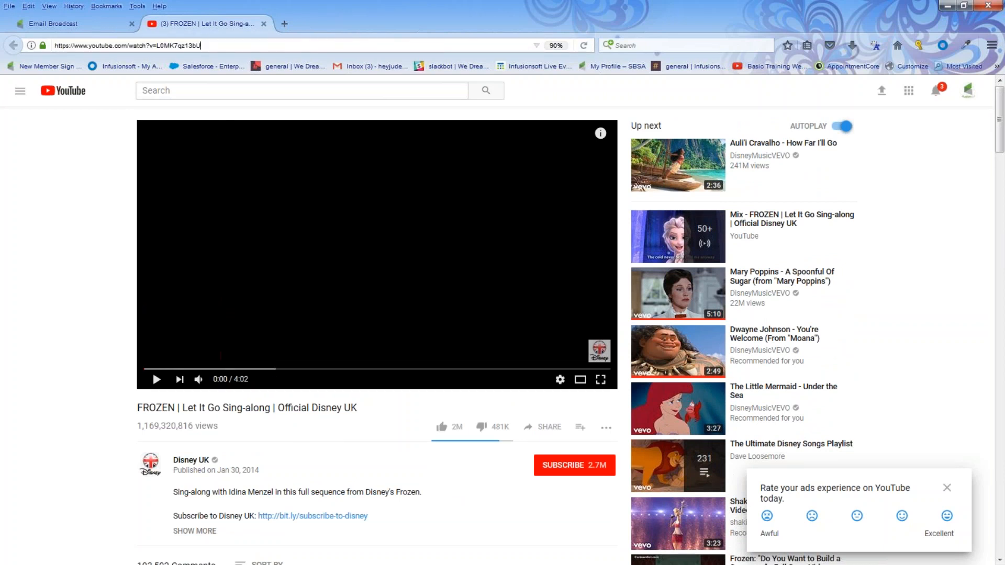
# Open the suggested playlist "Mix - FROZEN | Let It Go Sing-along | Official Disney UK" and pause its video
pyautogui.click(748, 220)
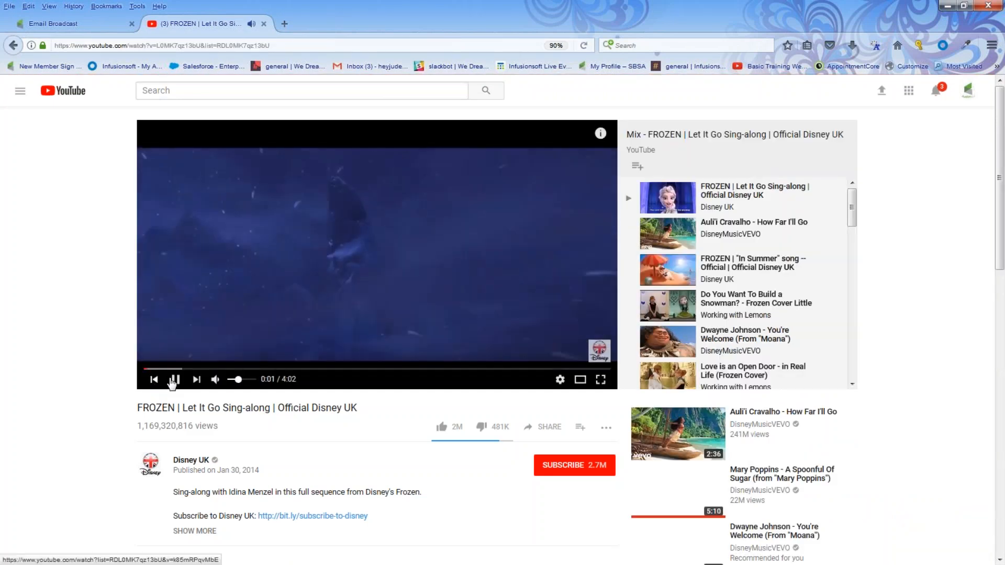
pyautogui.click(175, 381)
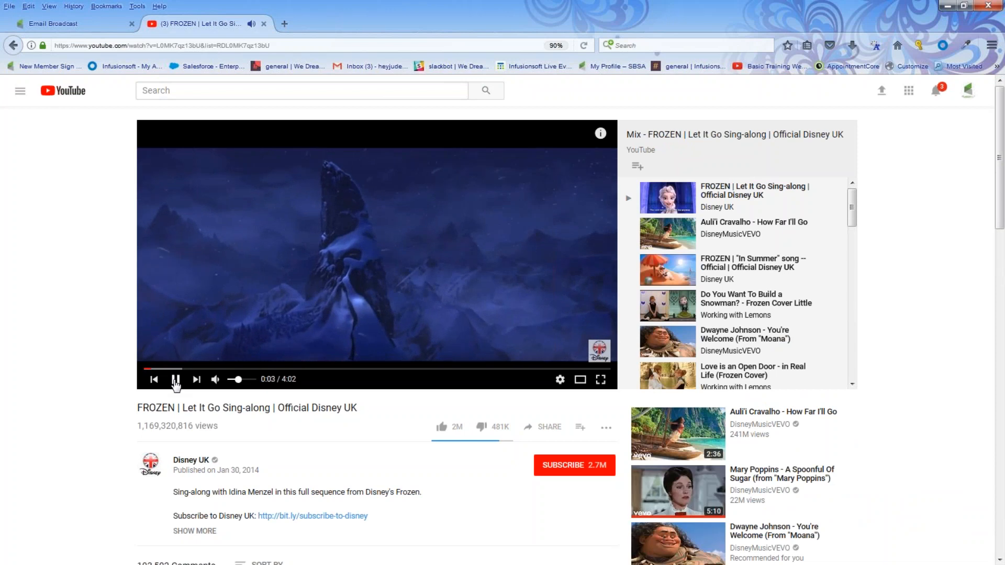
# Copy the full web address of the YouTube video "FROZEN | Let It Go Sing-along | Official Disney UK"
pyautogui.scroll(-5, 178, 382)
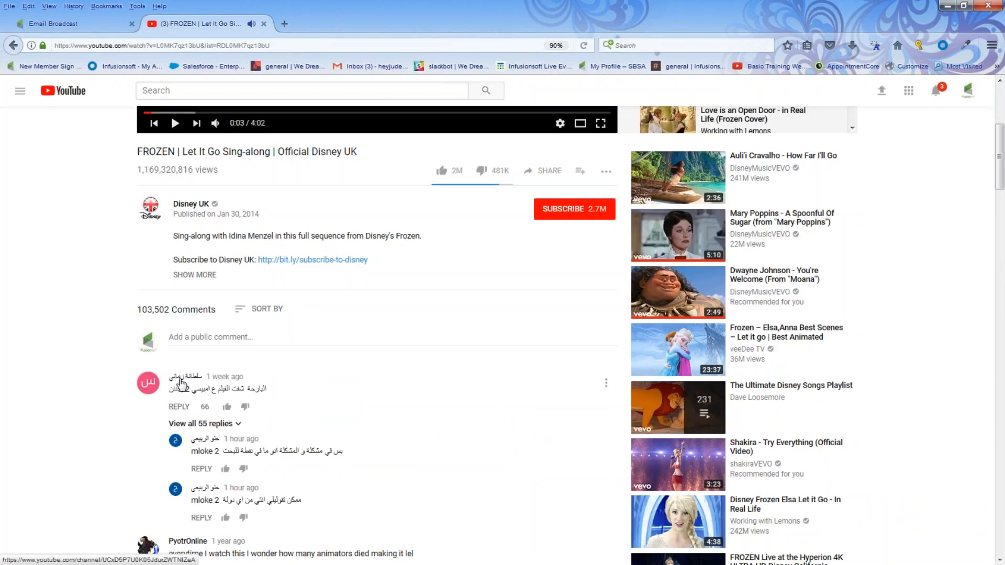
pyautogui.scroll(-9, 277, 365)
pyautogui.scroll(14, 288, 369)
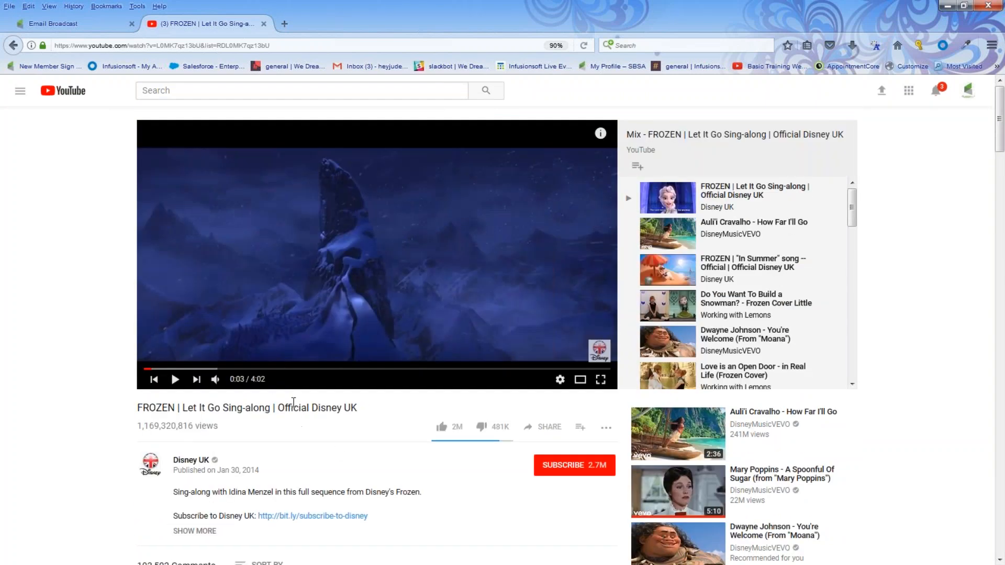
pyautogui.moveTo(270, 45); pyautogui.dragTo(41, 42)
pyautogui.rightClick(100, 48)
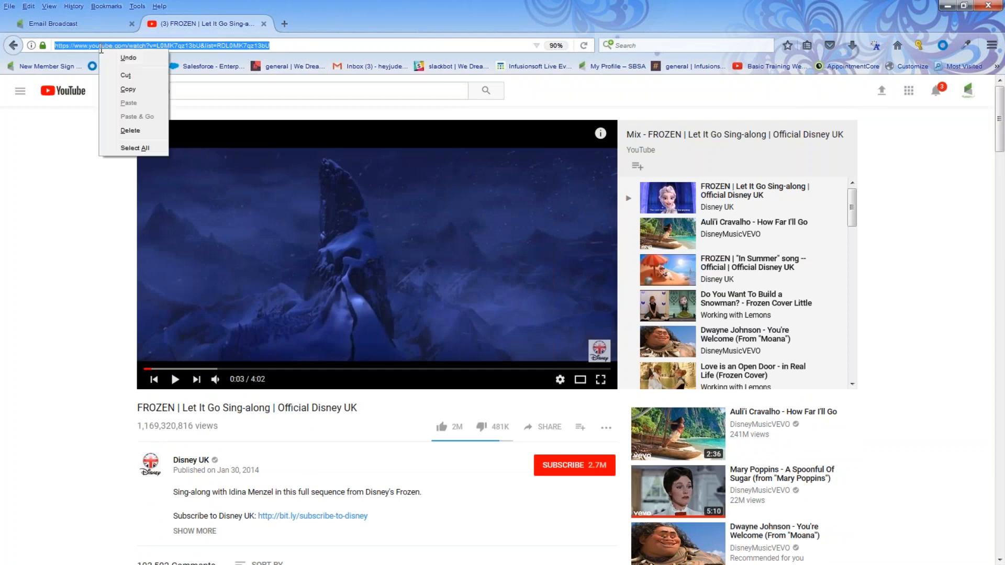
pyautogui.click(126, 89)
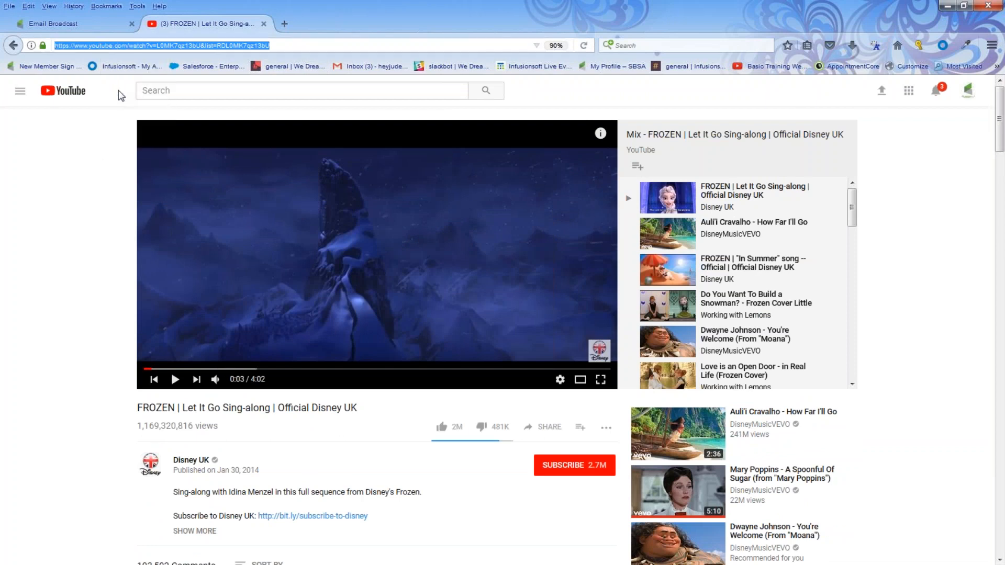
# Paste the copied YouTube address as the email video block's URL and enlarge the video
pyautogui.click(108, 29)
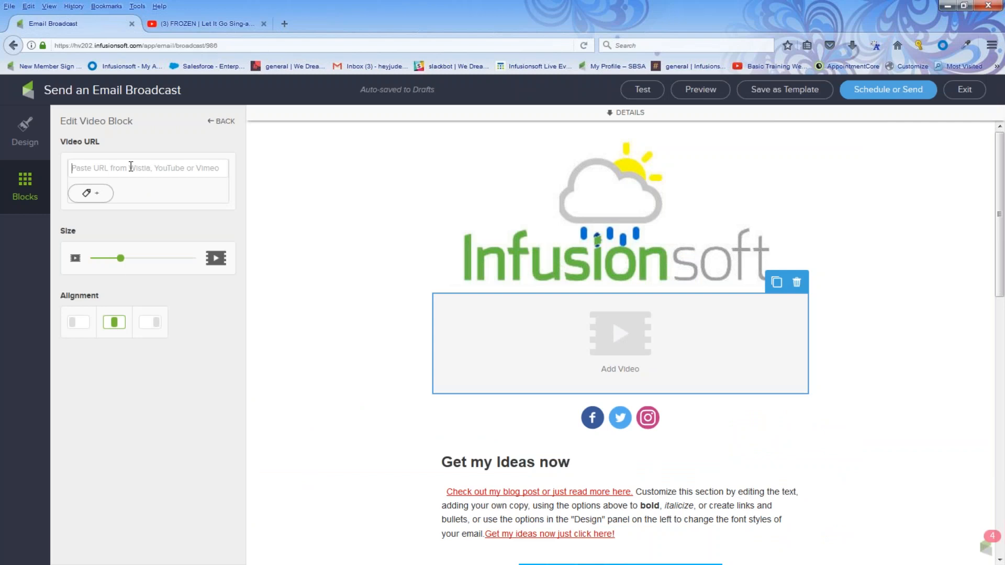
pyautogui.rightClick(131, 166)
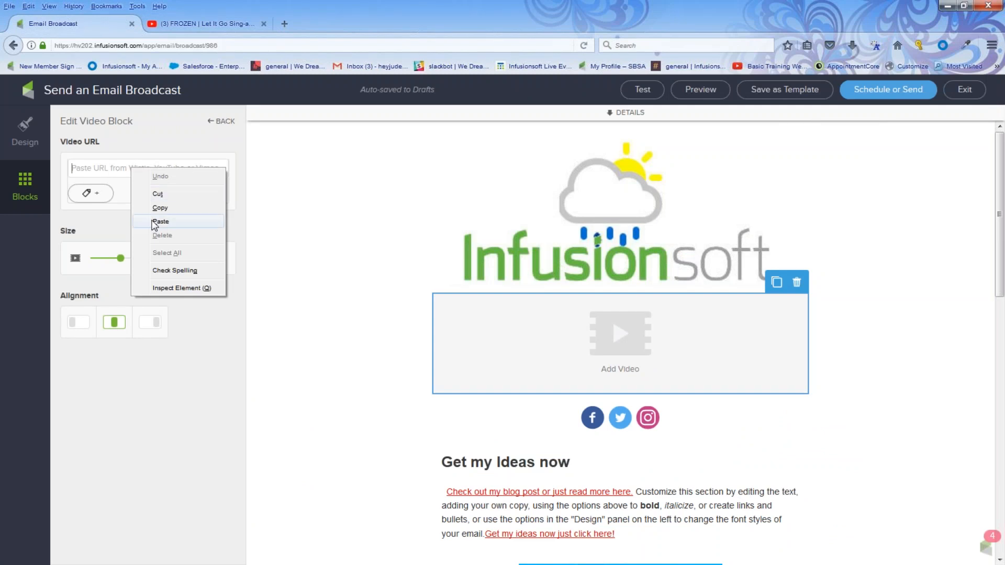
pyautogui.click(152, 222)
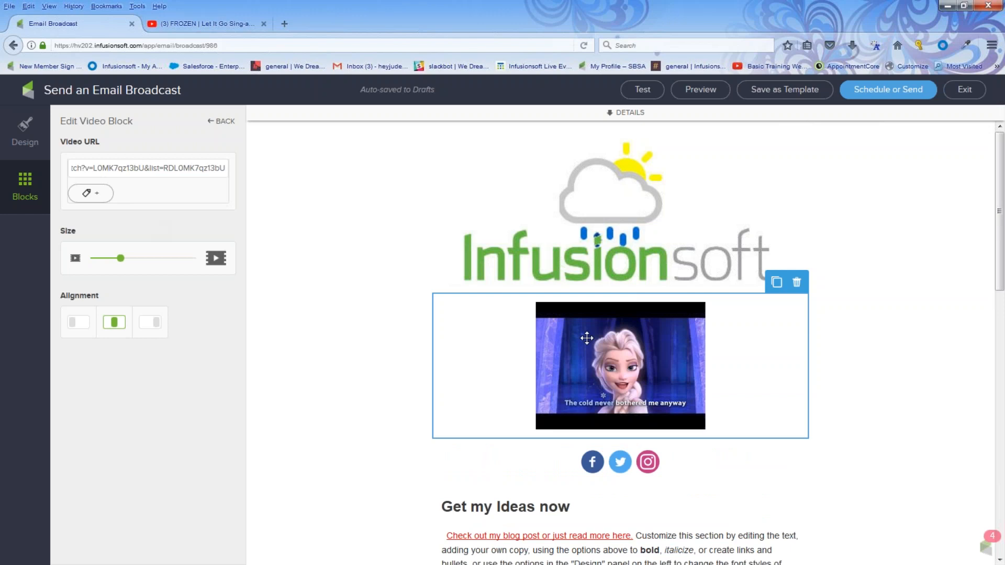
pyautogui.moveTo(121, 256); pyautogui.dragTo(164, 264)
pyautogui.click(348, 356)
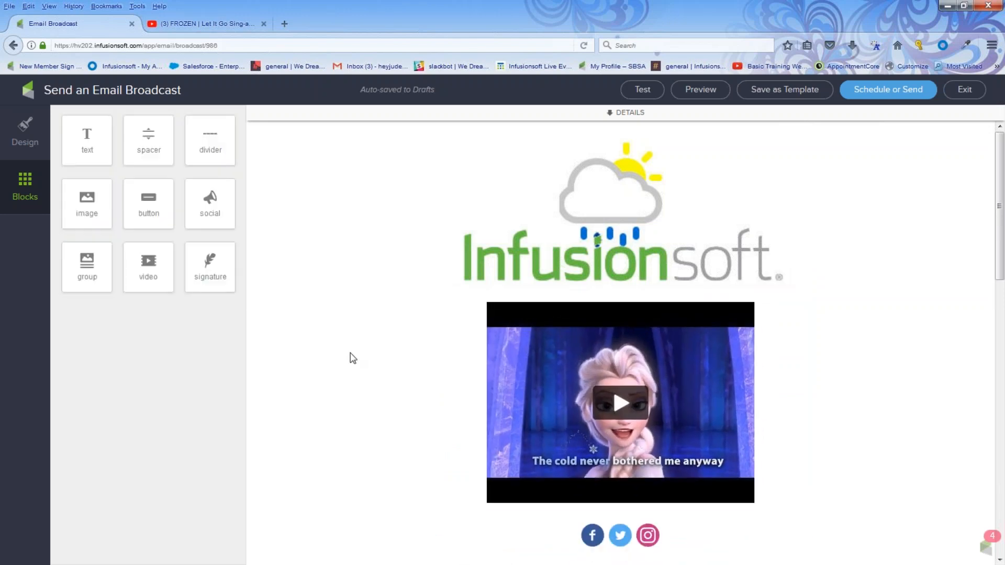
# Save the finished email as a reusable template named "frozen"
pyautogui.scroll(-5, 680, 330)
pyautogui.scroll(-8, 691, 331)
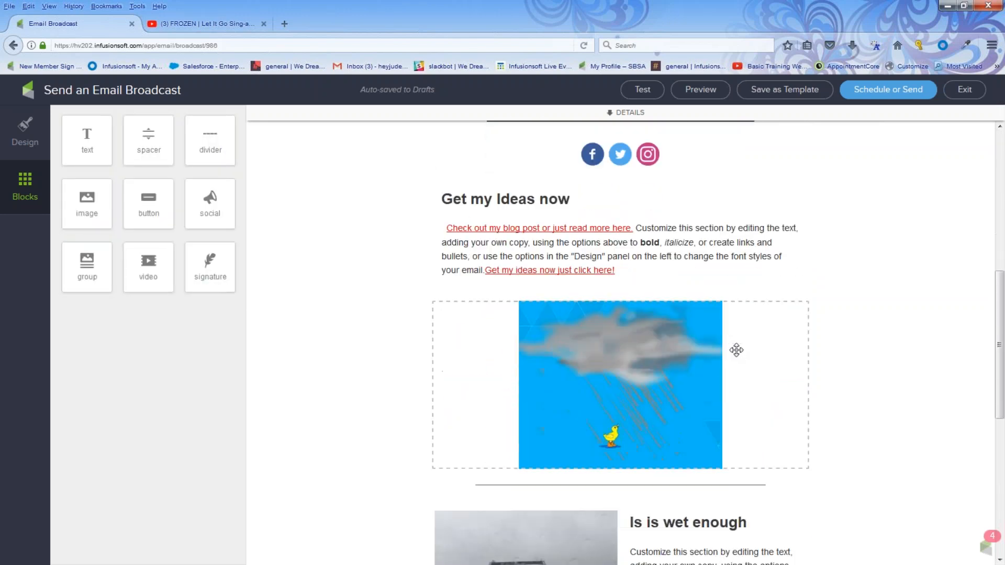
pyautogui.scroll(13, 736, 348)
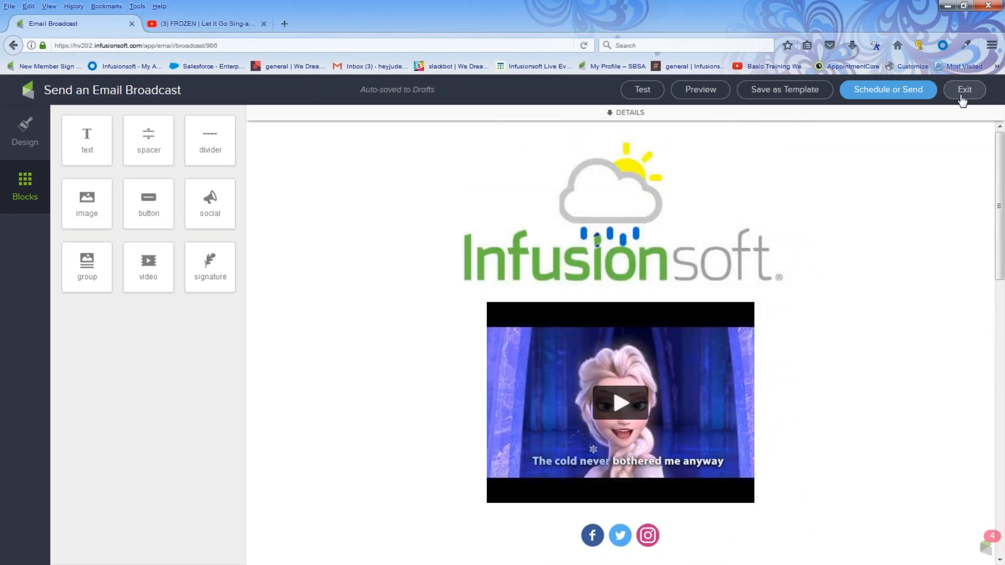
pyautogui.click(766, 90)
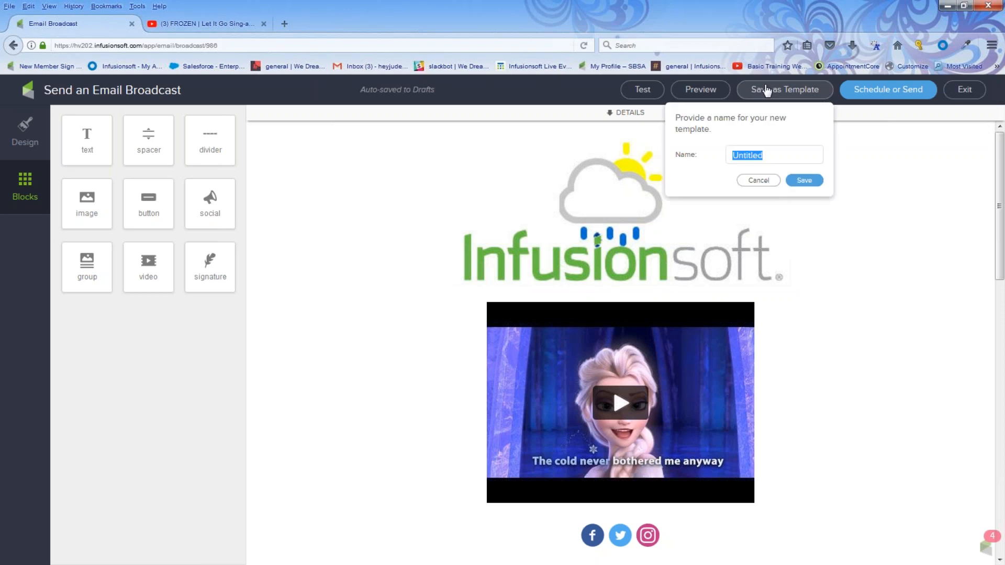
pyautogui.write('frozen')
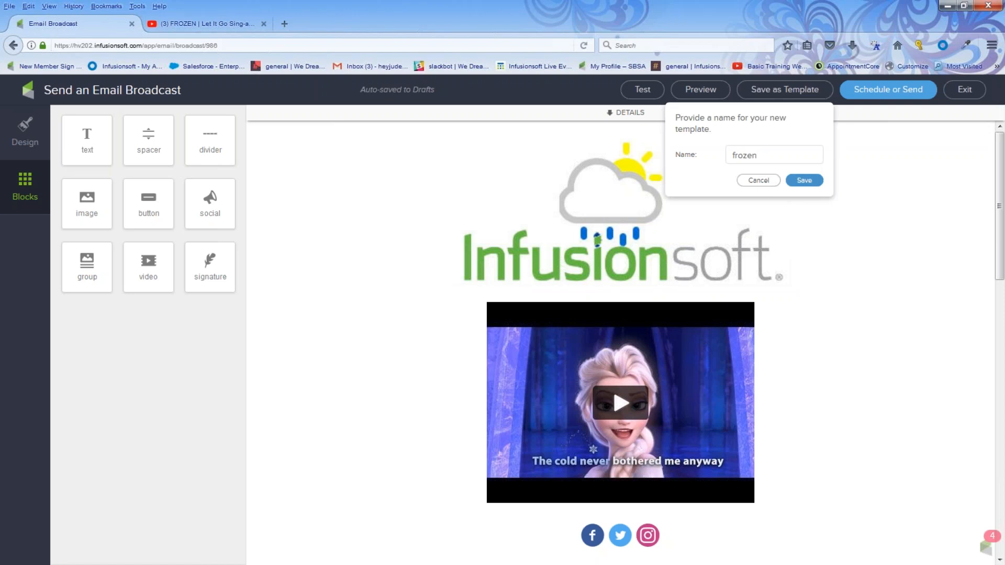
pyautogui.press('Return')
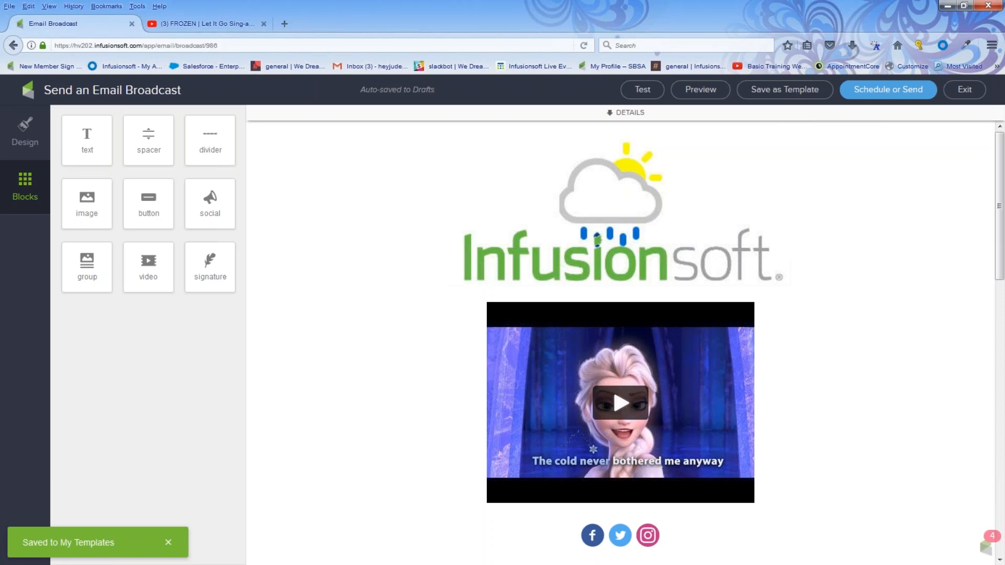
# Exit the current email and start a new broadcast from the saved template "For today"
pyautogui.click(963, 90)
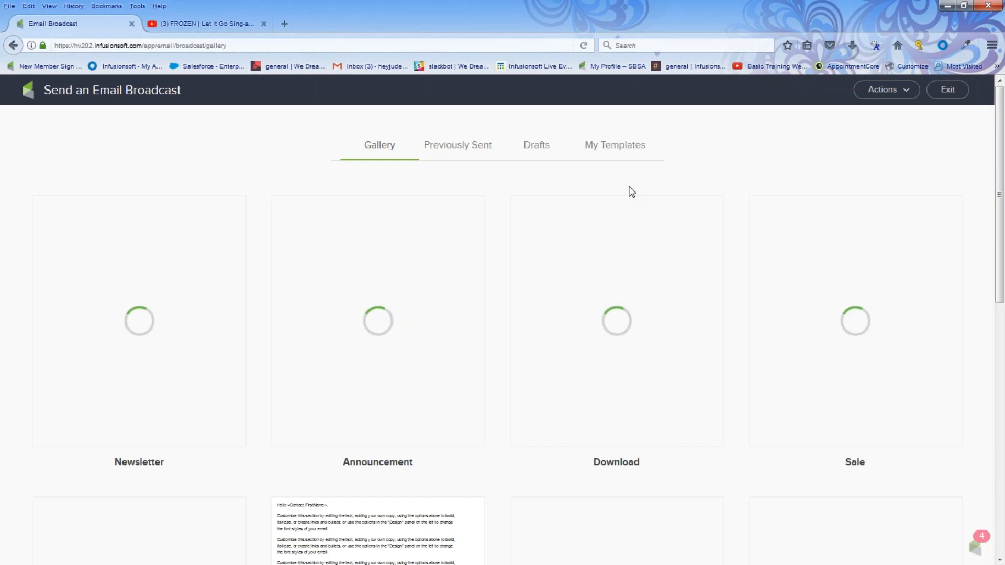
pyautogui.click(616, 149)
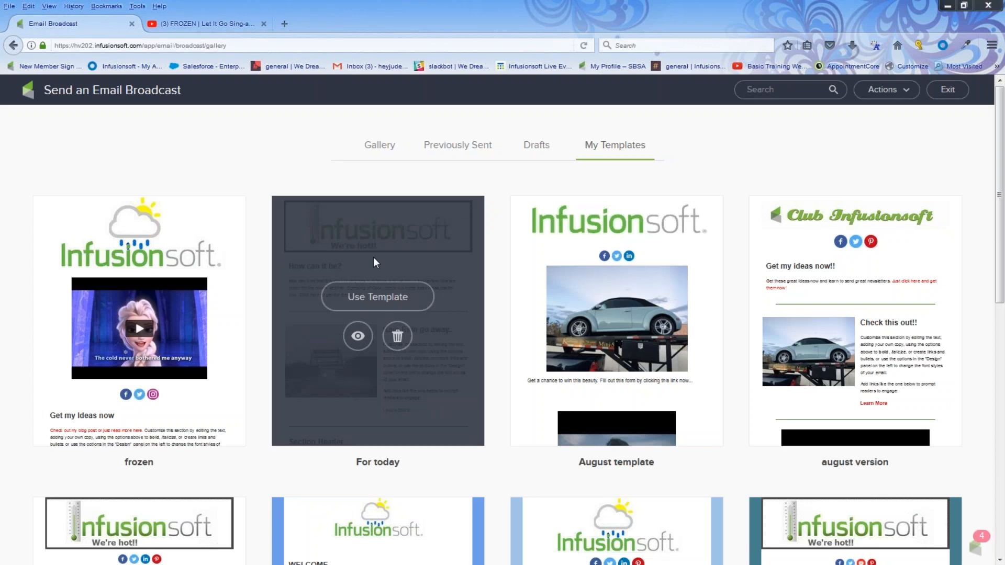
pyautogui.click(380, 297)
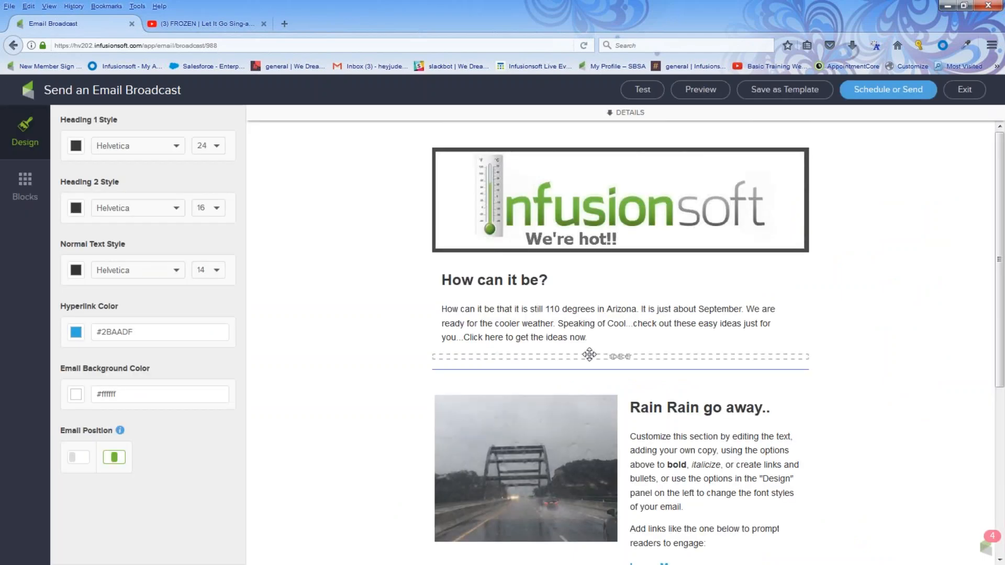
# Examine the "For today" email's sections, including its "Learn More" link and "Get Ideas now" button
pyautogui.scroll(-2, 595, 203)
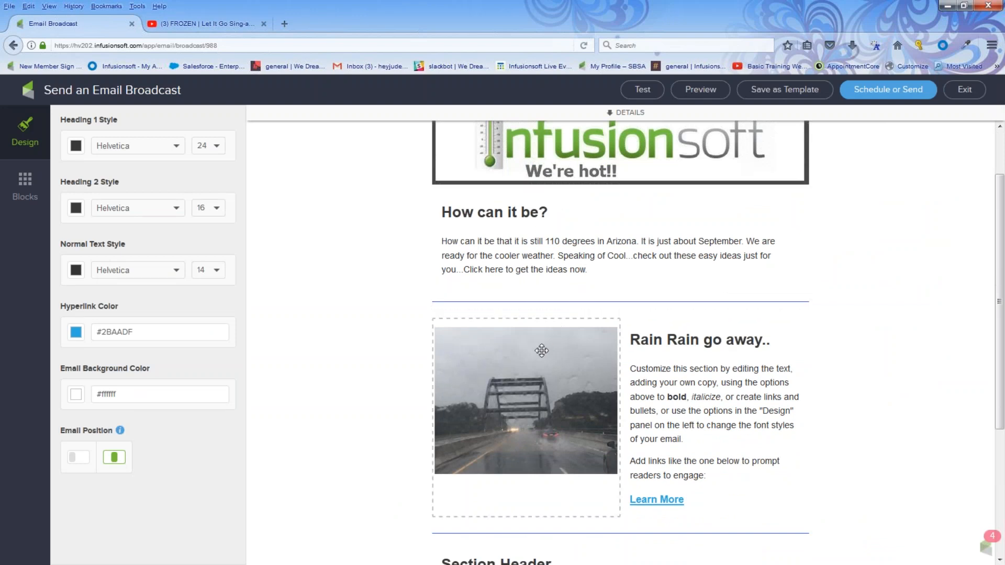
pyautogui.scroll(-1, 627, 331)
pyautogui.scroll(-3, 627, 331)
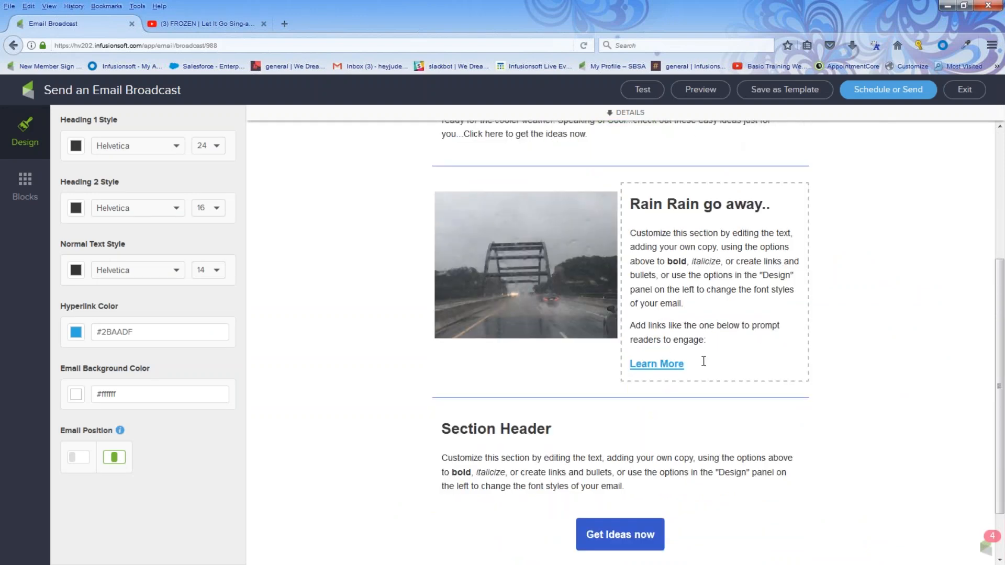
pyautogui.moveTo(632, 364); pyautogui.dragTo(681, 362)
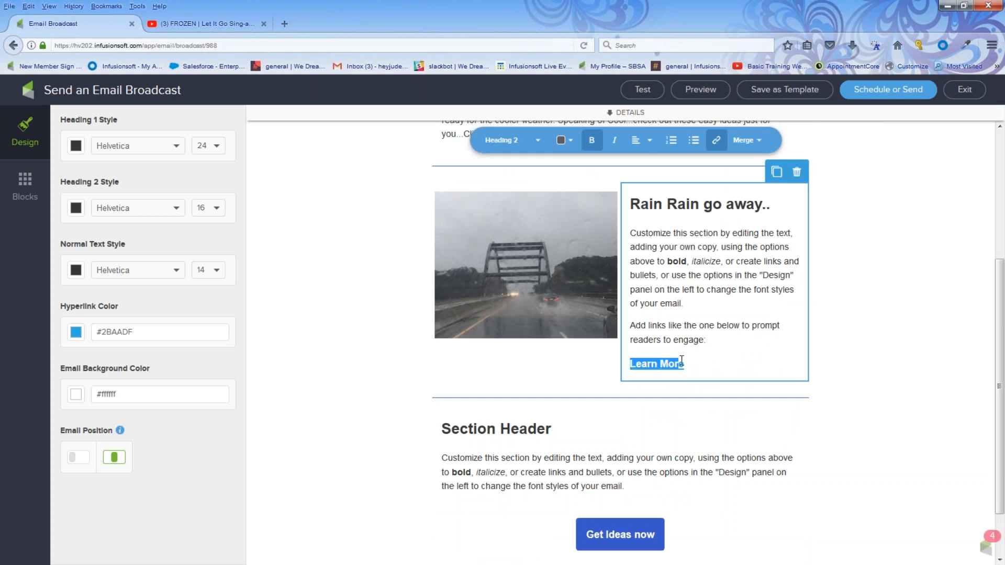
pyautogui.scroll(-2, 598, 396)
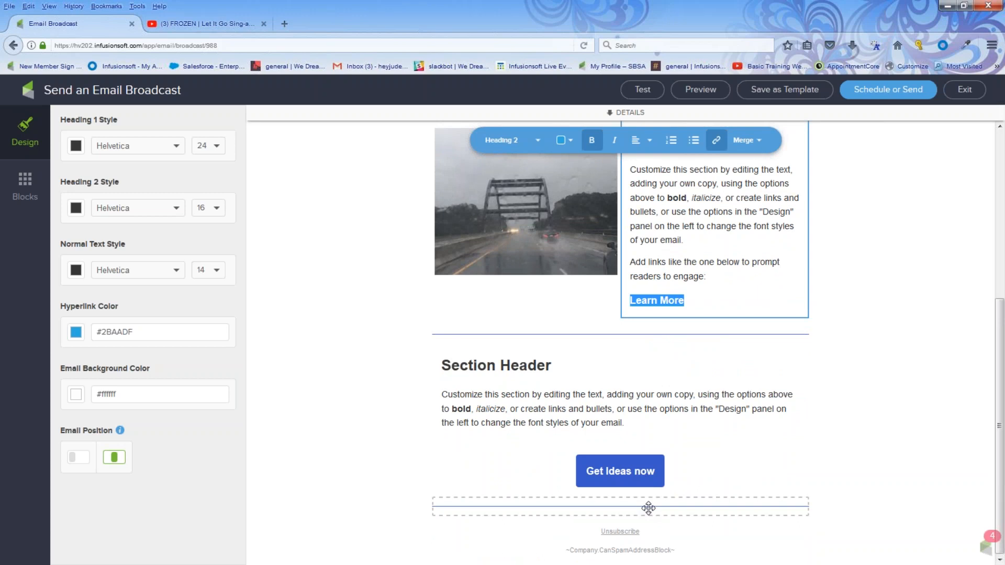
pyautogui.scroll(5, 642, 492)
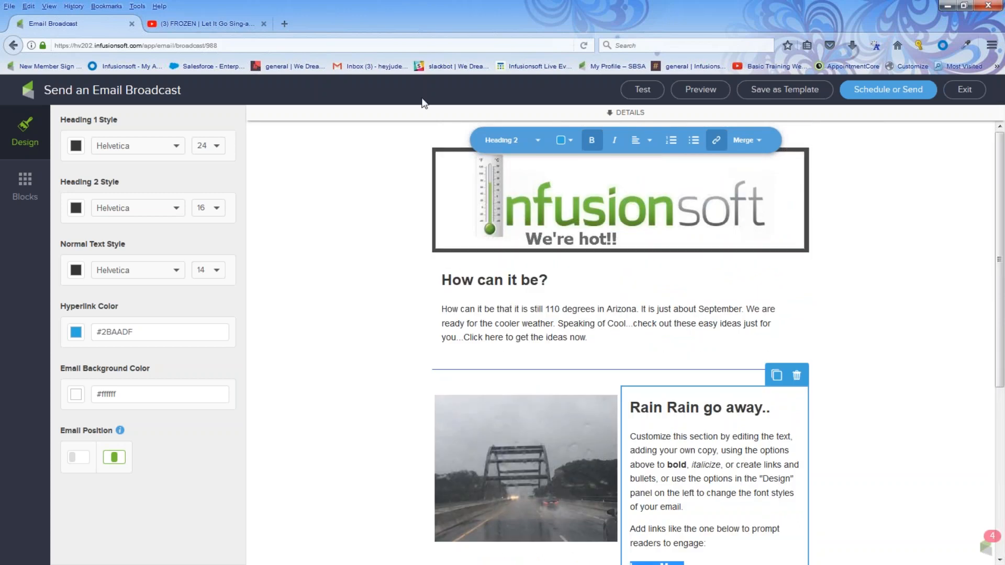
# Exit the email broadcast and its template gallery, and go to the home dashboard
pyautogui.click(965, 90)
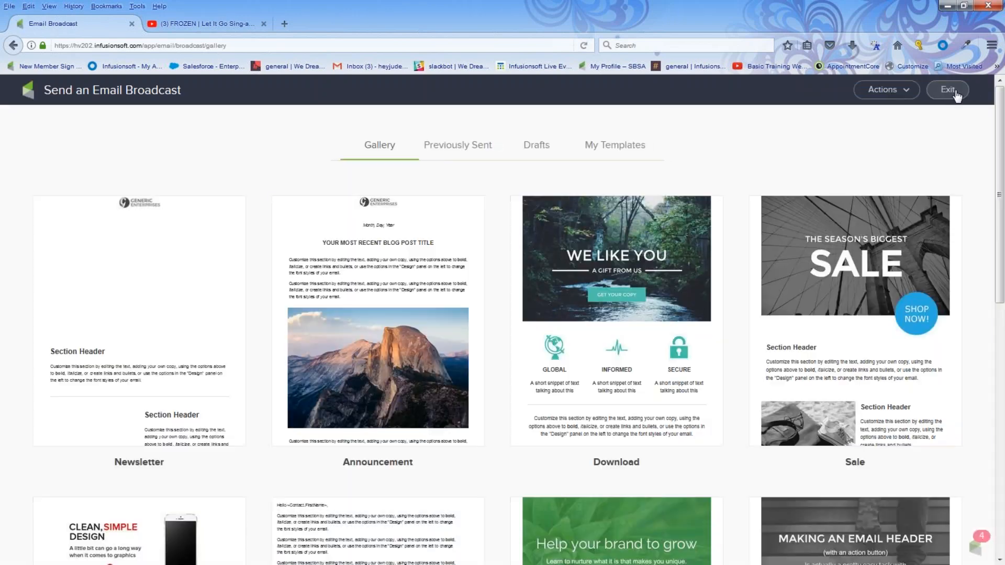
pyautogui.click(953, 92)
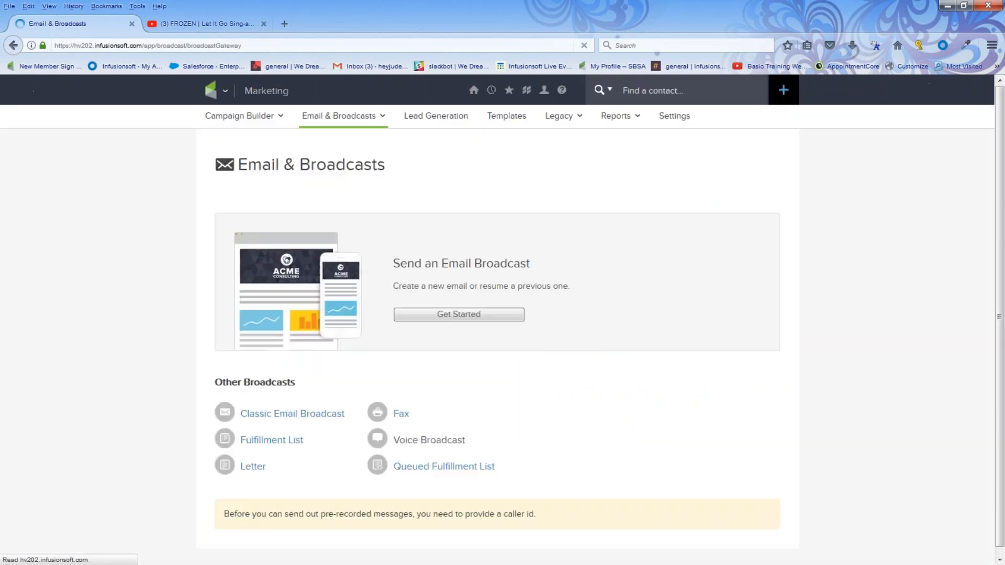
pyautogui.click(222, 93)
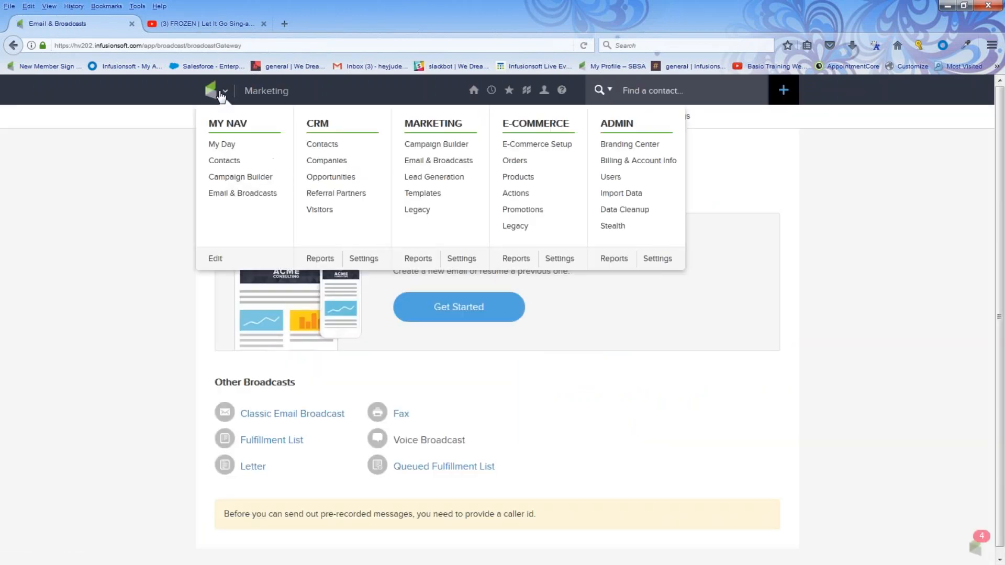
pyautogui.moveTo(473, 91)
pyautogui.click(460, 165)
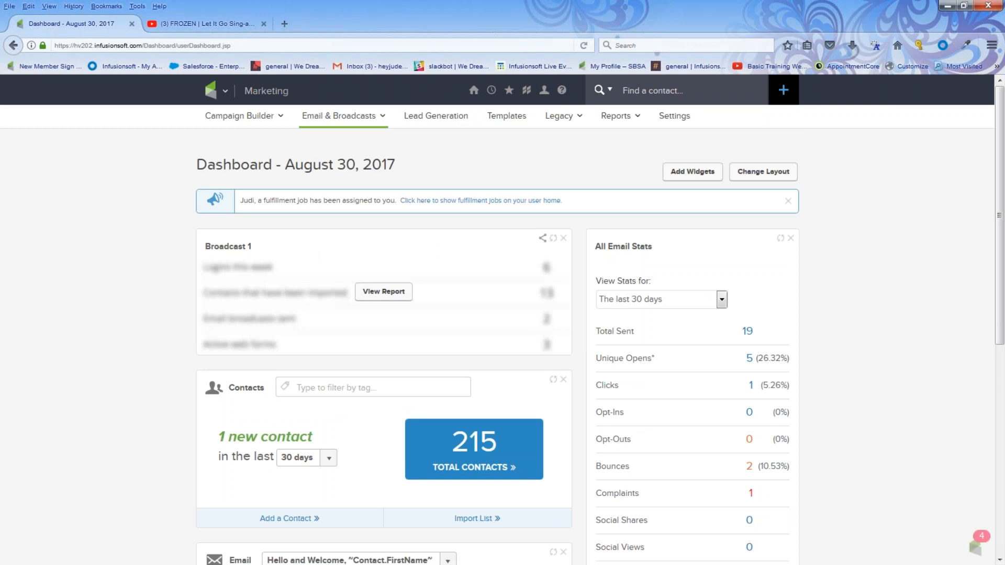
# Start a new email broadcast from Marketing's Email & Broadcasts and show the saved personal templates
pyautogui.click(212, 91)
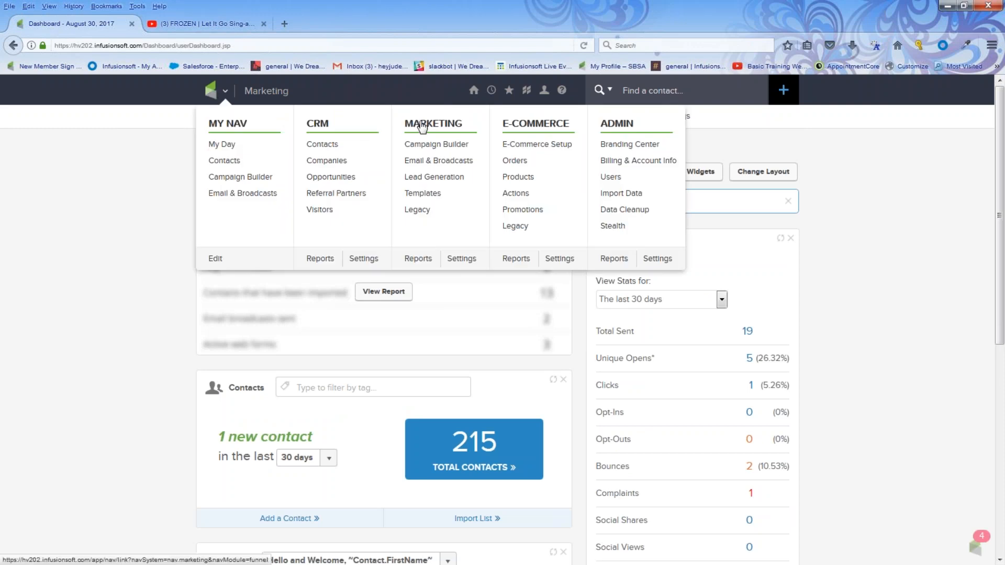
pyautogui.click(424, 164)
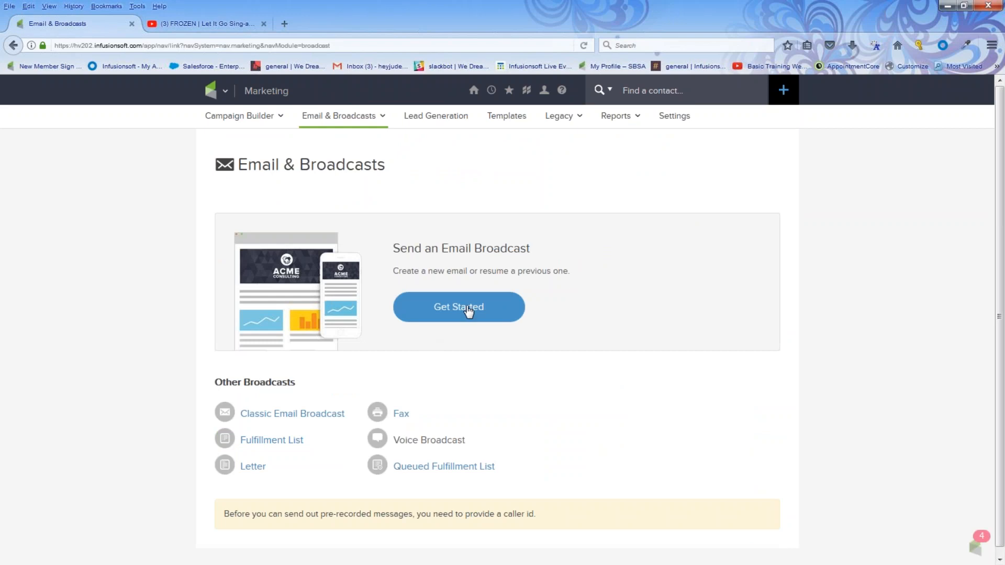
pyautogui.click(441, 313)
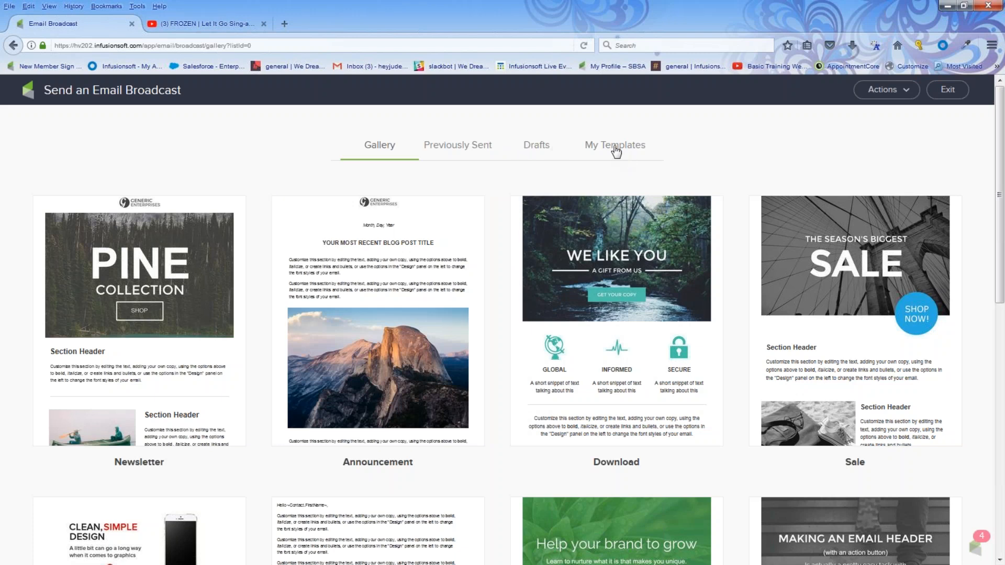
pyautogui.click(616, 150)
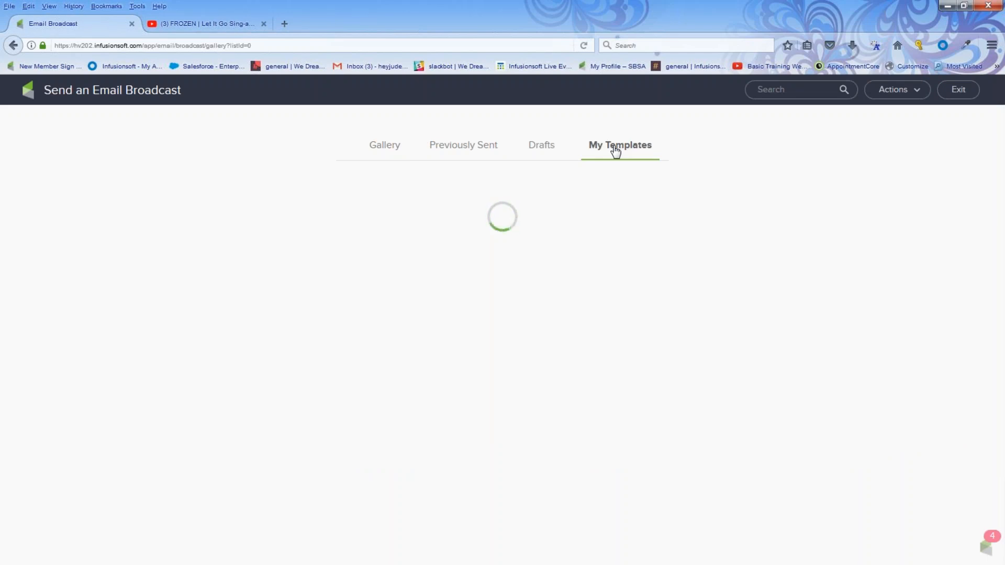
# Close the YouTube browser tab and base the new broadcast on the saved template "frozen"
pyautogui.click(263, 24)
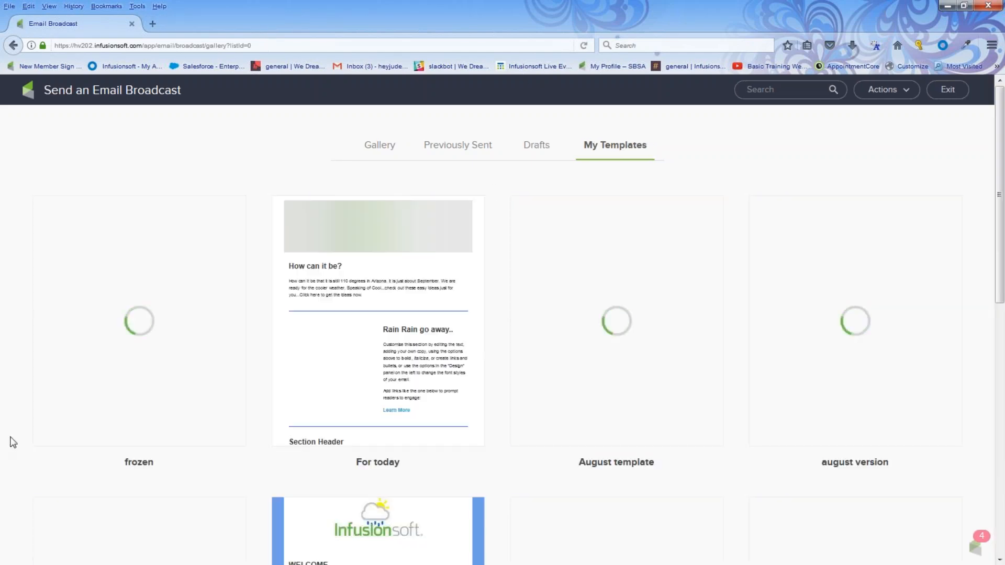
pyautogui.moveTo(46, 423)
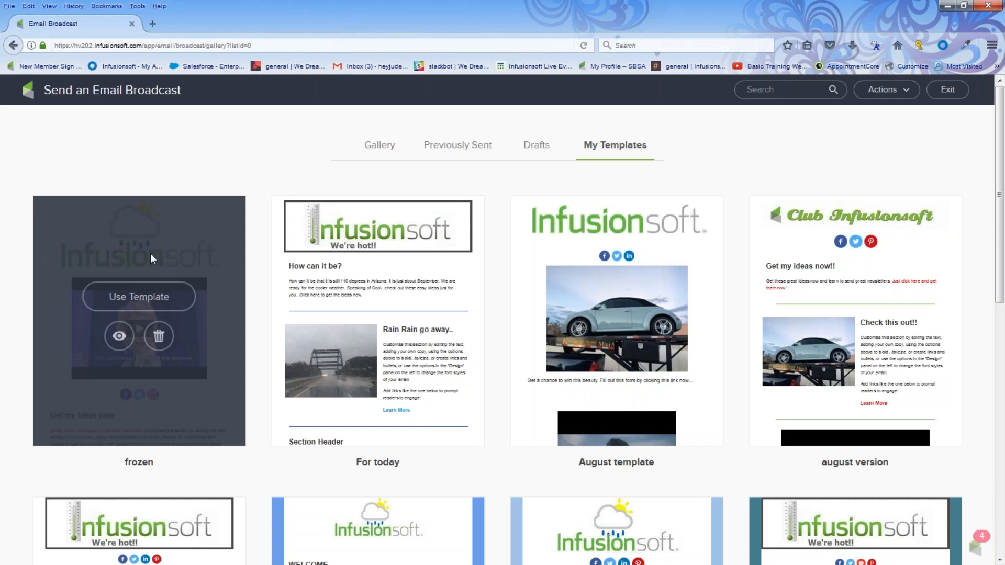
pyautogui.click(140, 296)
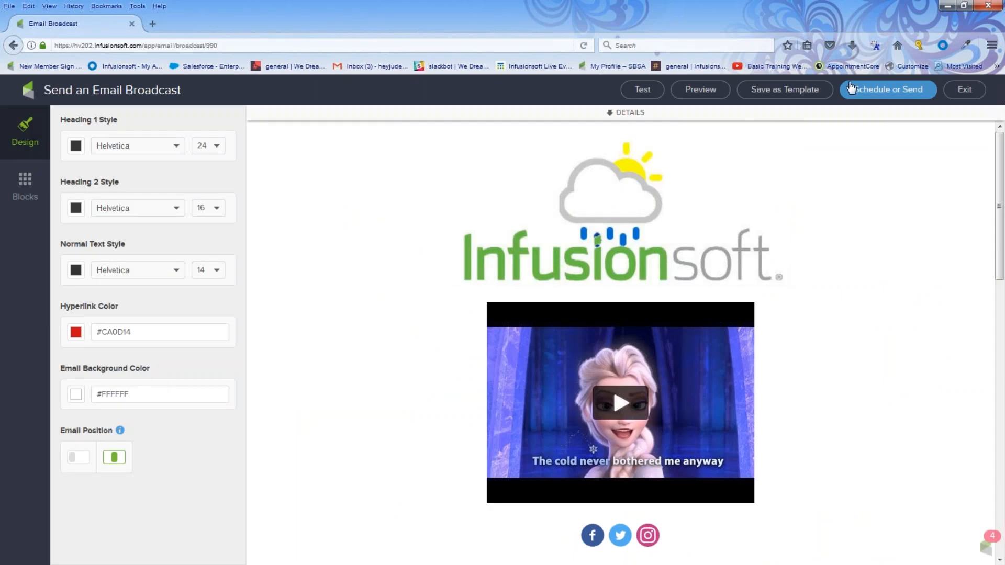
# Review the broadcast's send checklist, close it, and look at the options for choosing recipients
pyautogui.click(900, 92)
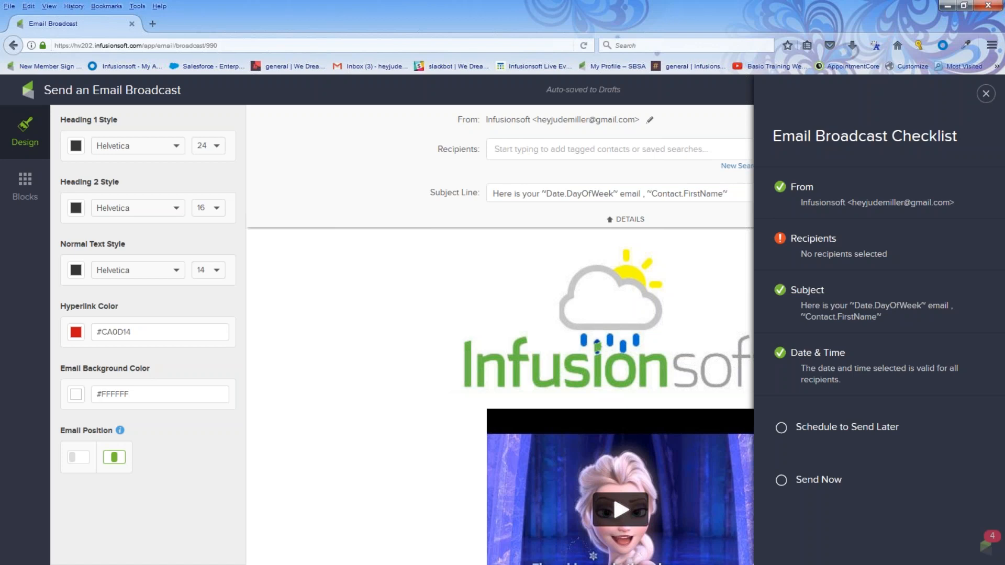
pyautogui.click(986, 94)
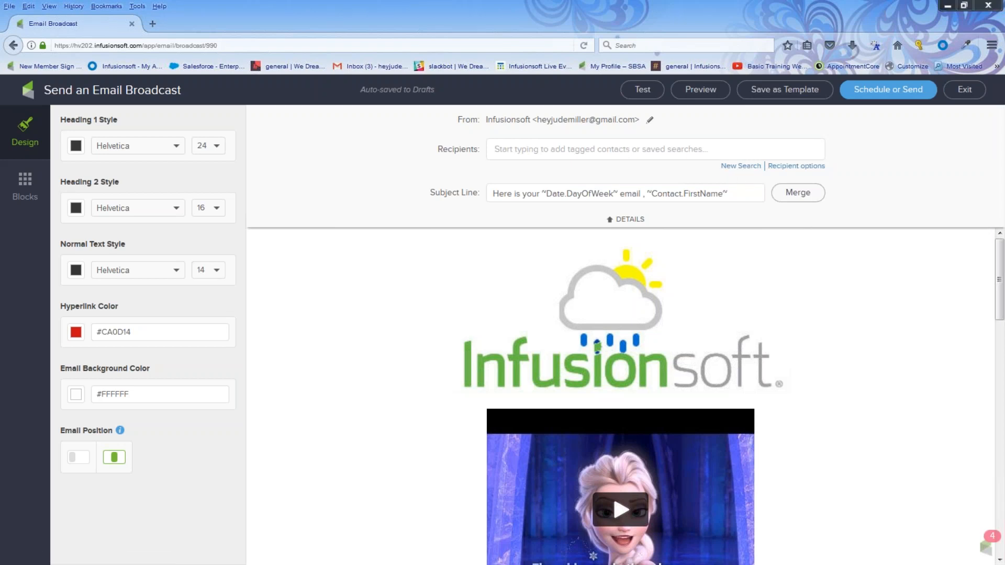
pyautogui.moveTo(780, 156)
pyautogui.mouseDown()
pyautogui.moveTo(715, 157)
pyautogui.moveTo(733, 177)
pyautogui.moveTo(769, 160)
pyautogui.mouseUp()
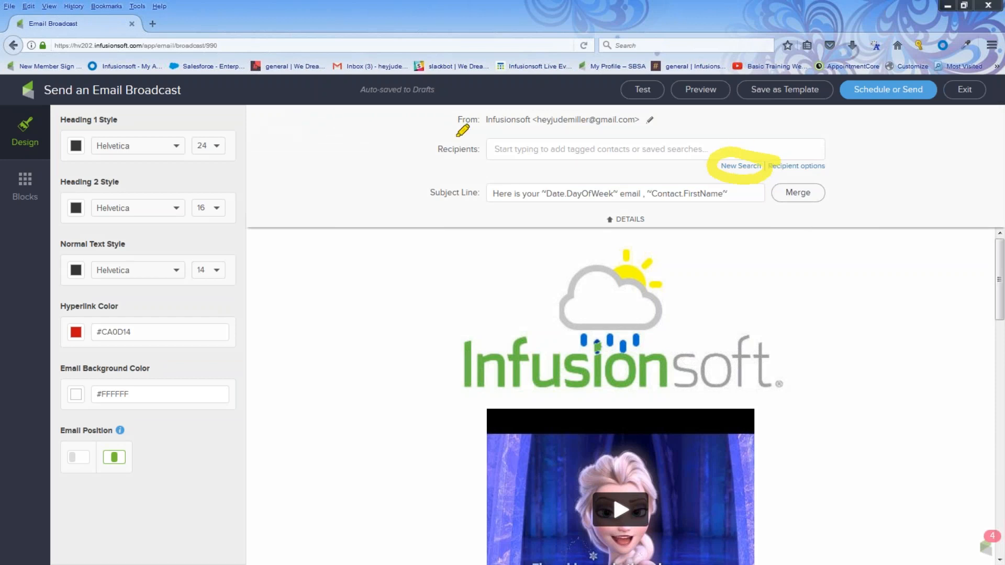
# Try adding an unfiltered new contact search as the broadcast's recipients, and remove that list again
pyautogui.moveTo(425, 127)
pyautogui.mouseDown()
pyautogui.moveTo(473, 159)
pyautogui.moveTo(727, 163)
pyautogui.moveTo(821, 135)
pyautogui.moveTo(413, 130)
pyautogui.mouseUp()
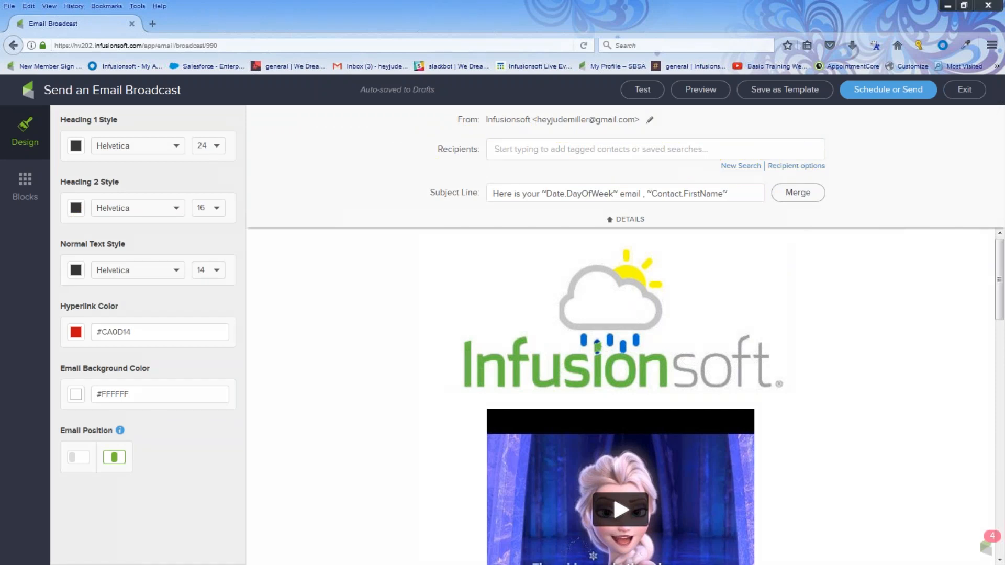
pyautogui.click(747, 168)
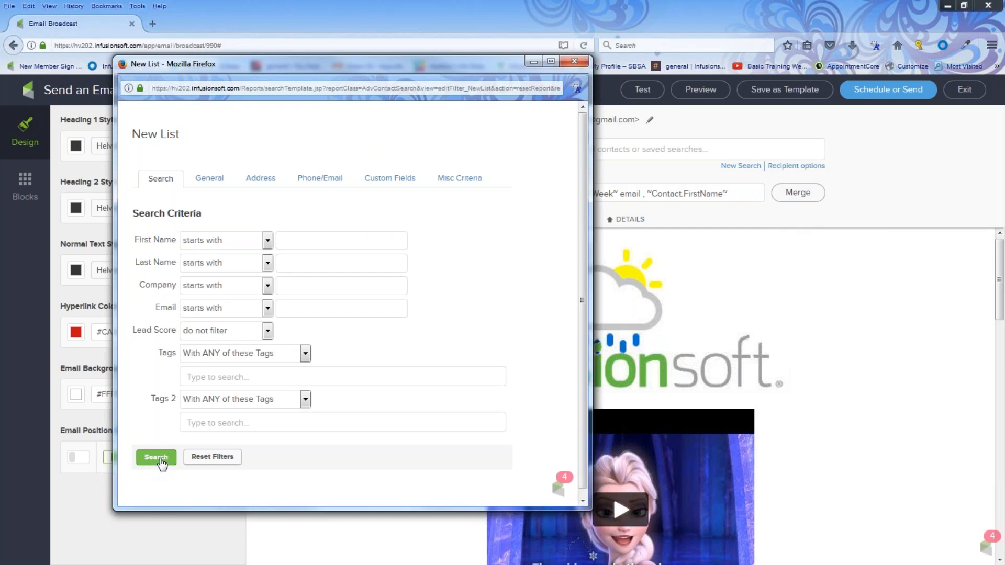
pyautogui.click(161, 459)
pyautogui.click(153, 458)
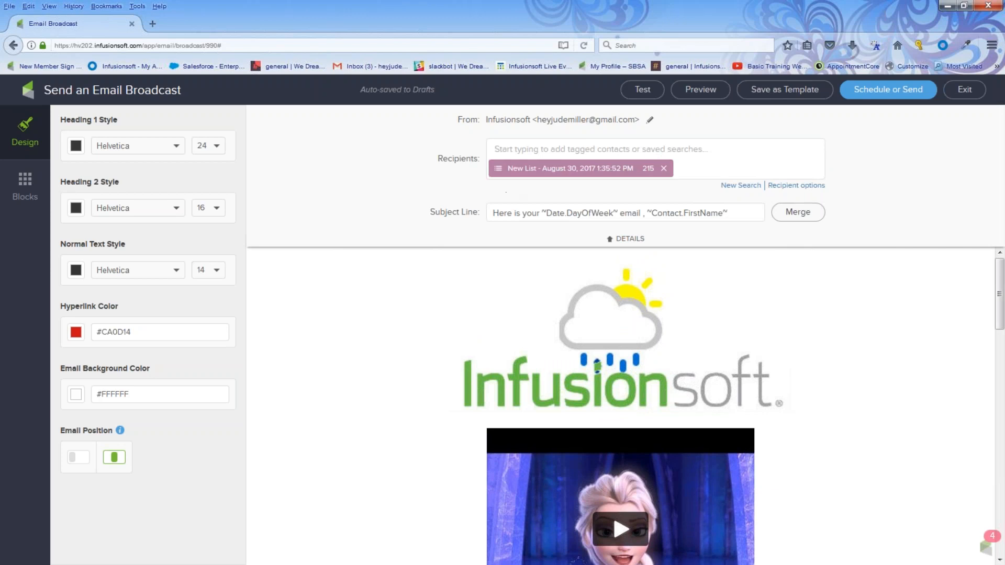
pyautogui.click(663, 169)
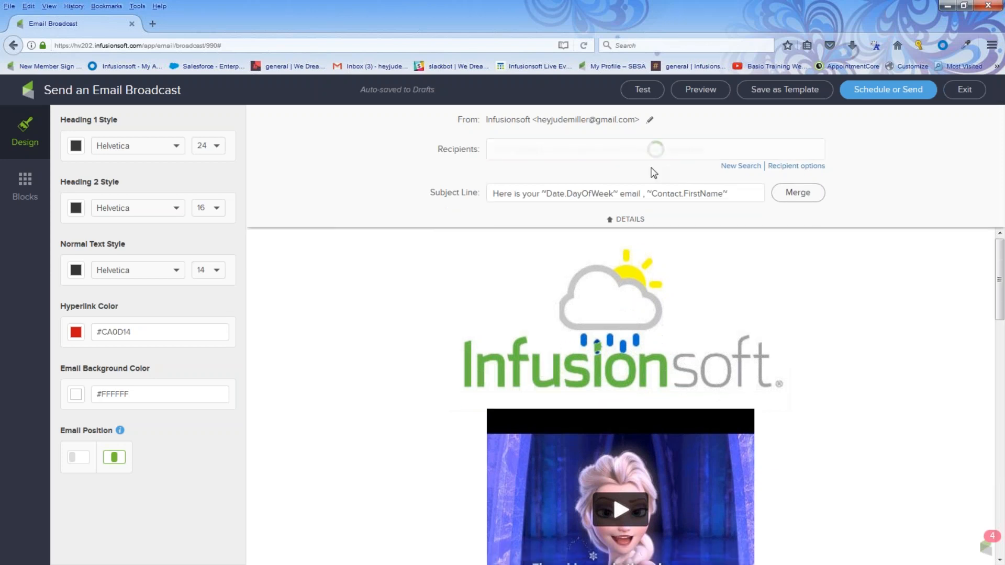
# Browse the saved searches available as recipients and look up lists and tags matching "pro"
pyautogui.click(566, 150)
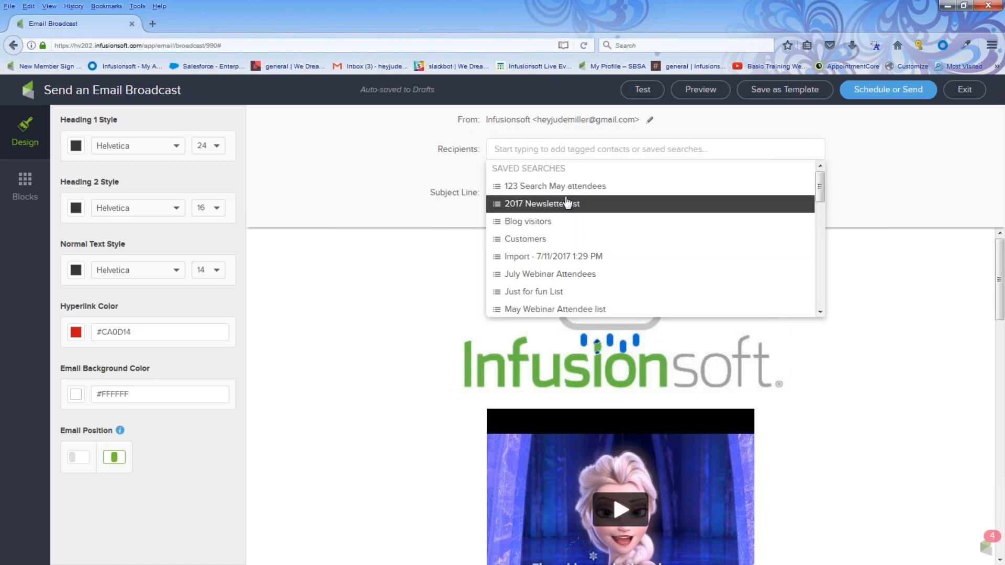
pyautogui.click(522, 150)
pyautogui.write('pro')
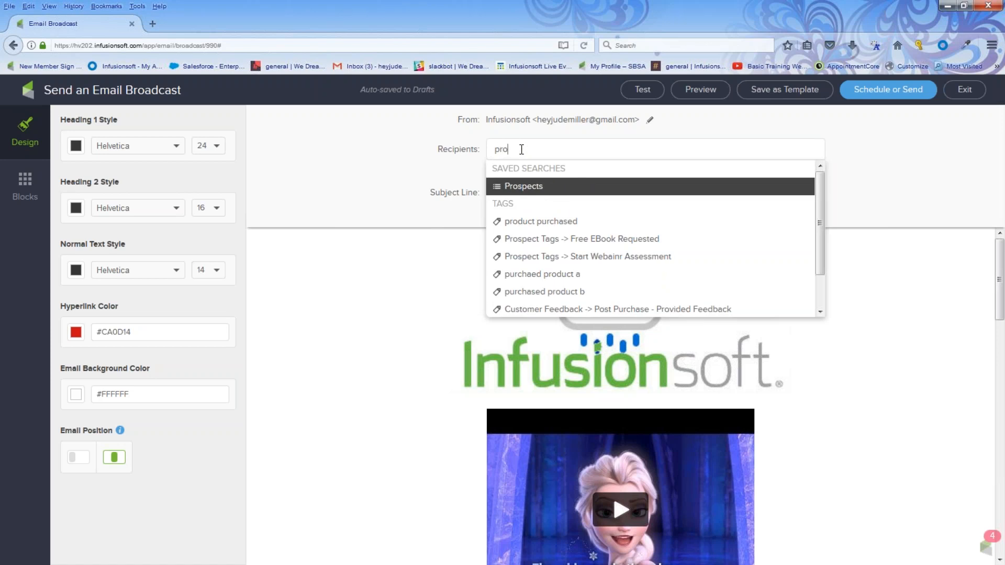
pyautogui.moveTo(521, 150); pyautogui.dragTo(454, 152)
pyautogui.press('BackSpace')
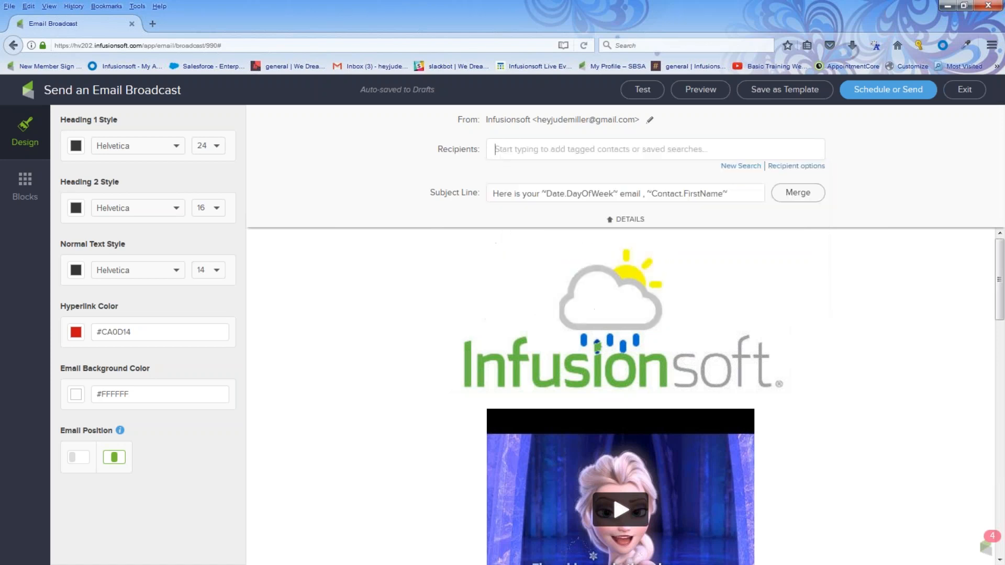
# Find recipient tags matching "nl" and add the tag "offer and NL sign up July" as the broadcast's recipients
pyautogui.write('nl')
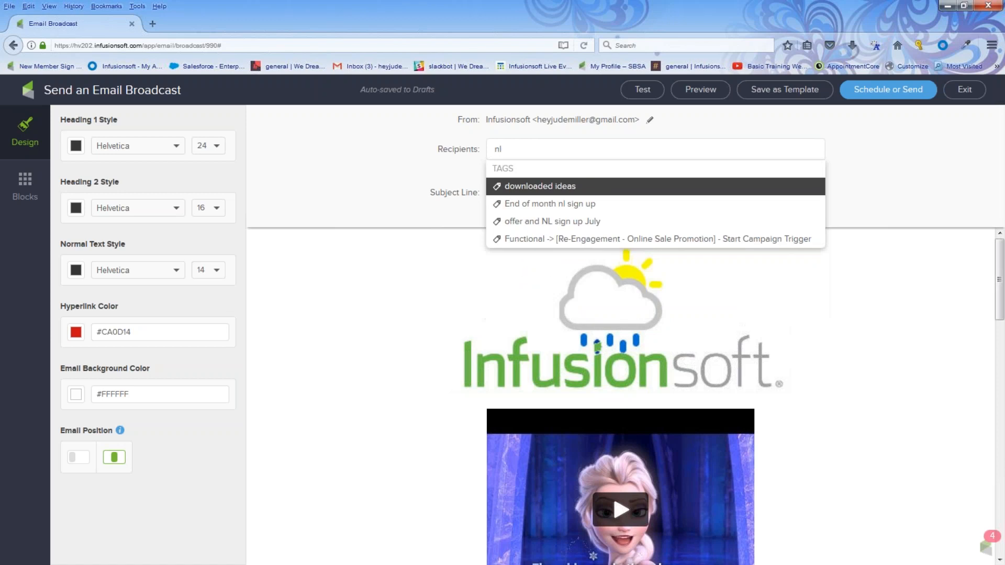
pyautogui.click(512, 222)
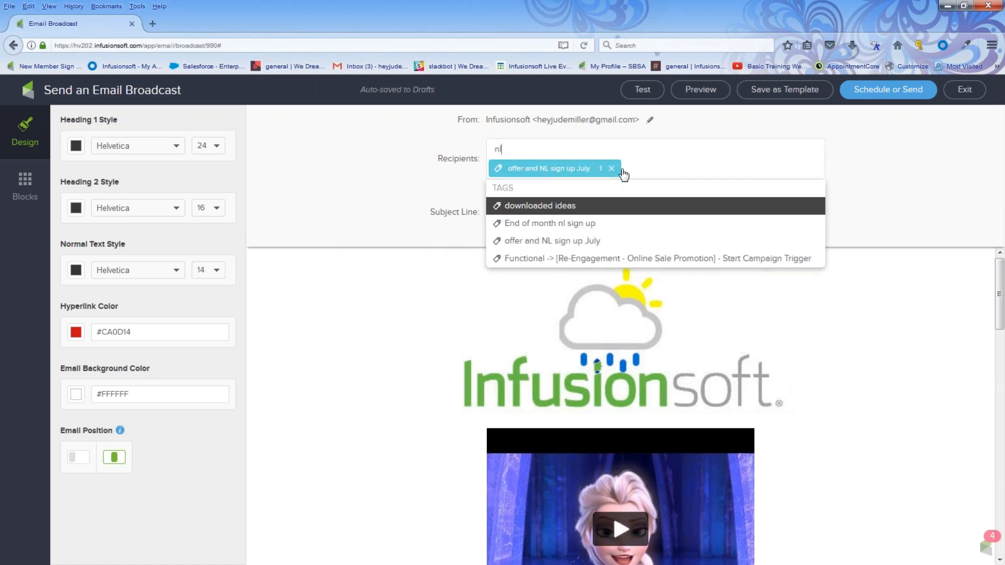
pyautogui.click(852, 170)
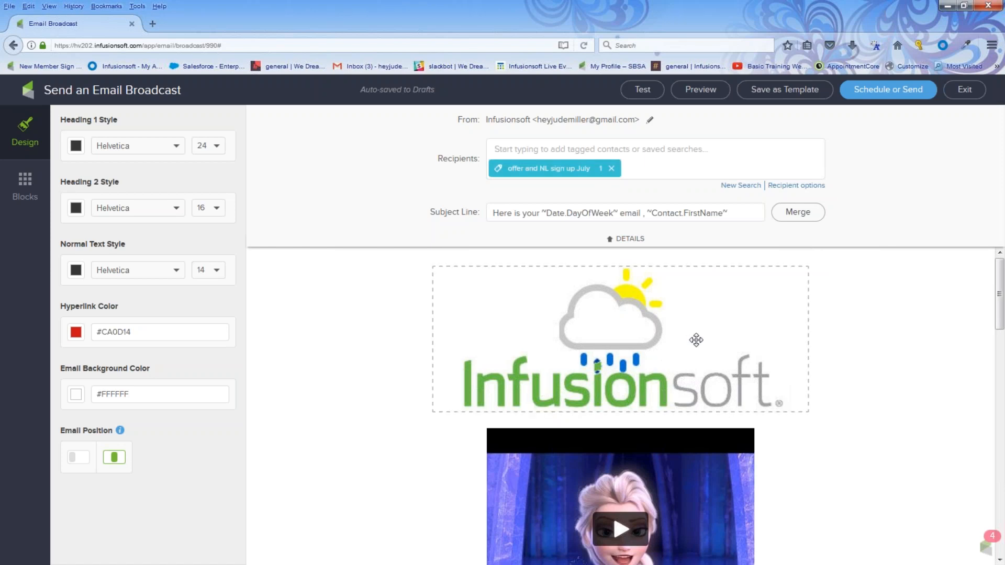
# Review the Email Broadcast Checklist and send the broadcast immediately with Send Now
pyautogui.click(886, 92)
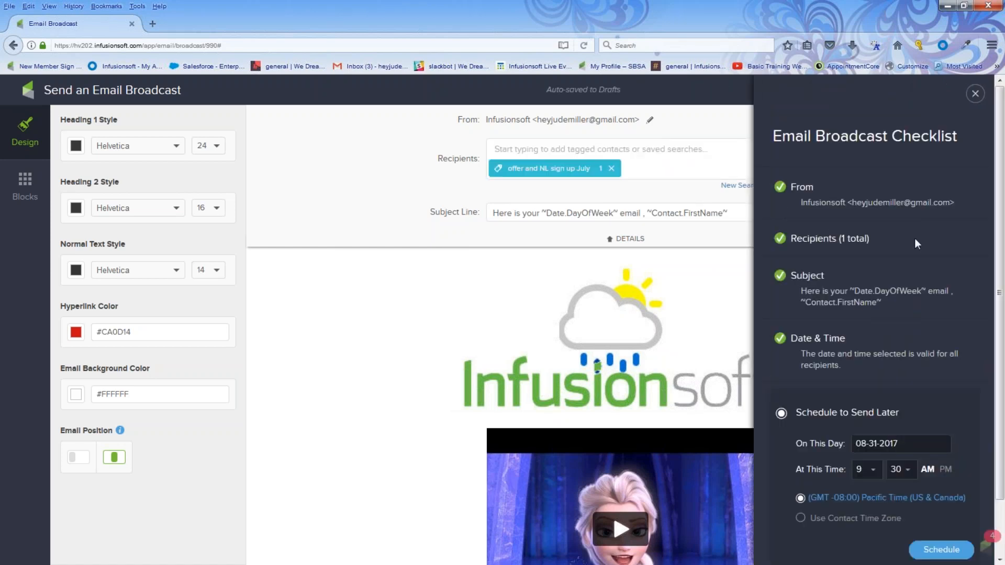
pyautogui.scroll(-2, 852, 238)
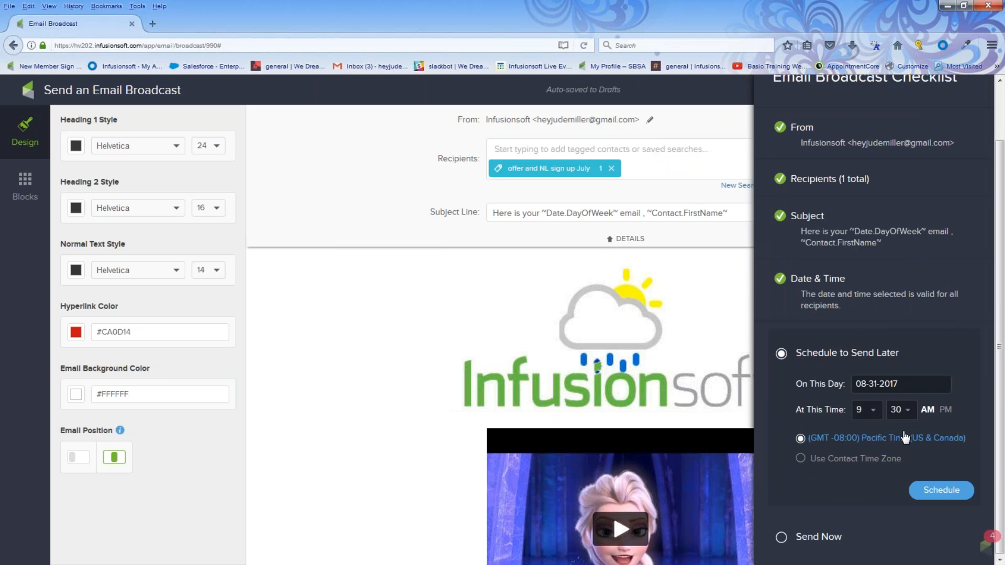
pyautogui.click(782, 539)
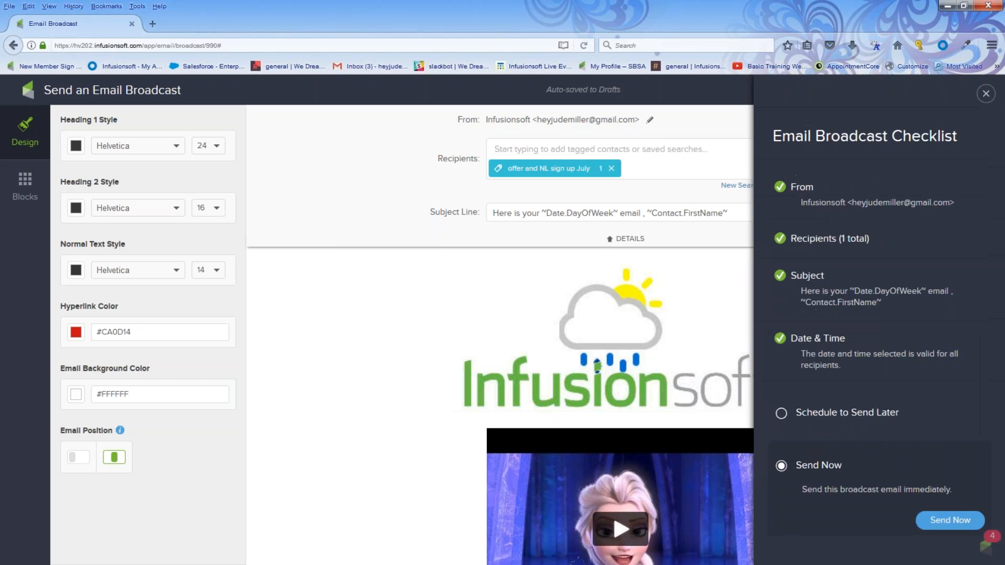
pyautogui.click(953, 520)
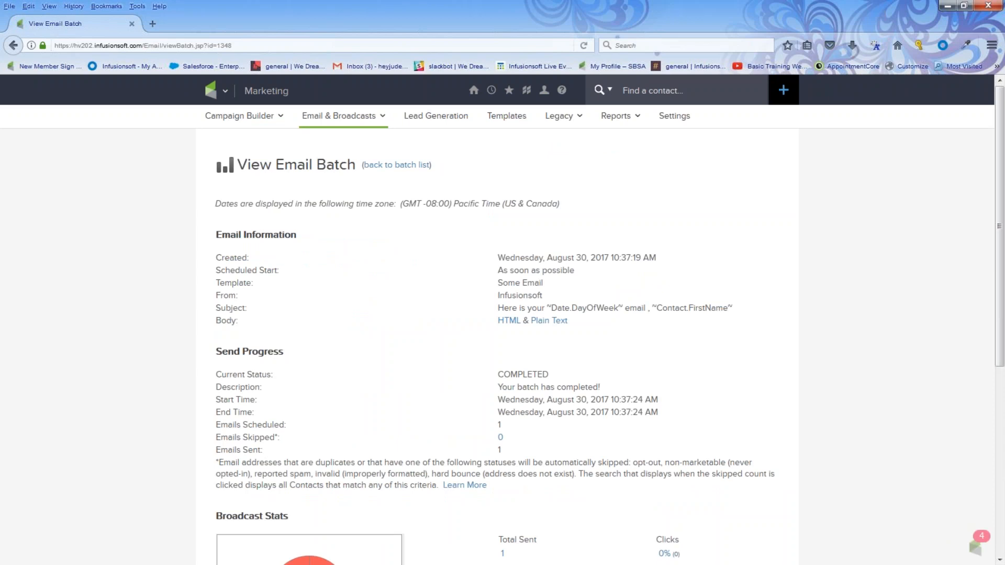
# Review the sent batch's progress and broadcast stats, and open the Email Broadcasts report from the marketing reports
pyautogui.scroll(-4, 294, 400)
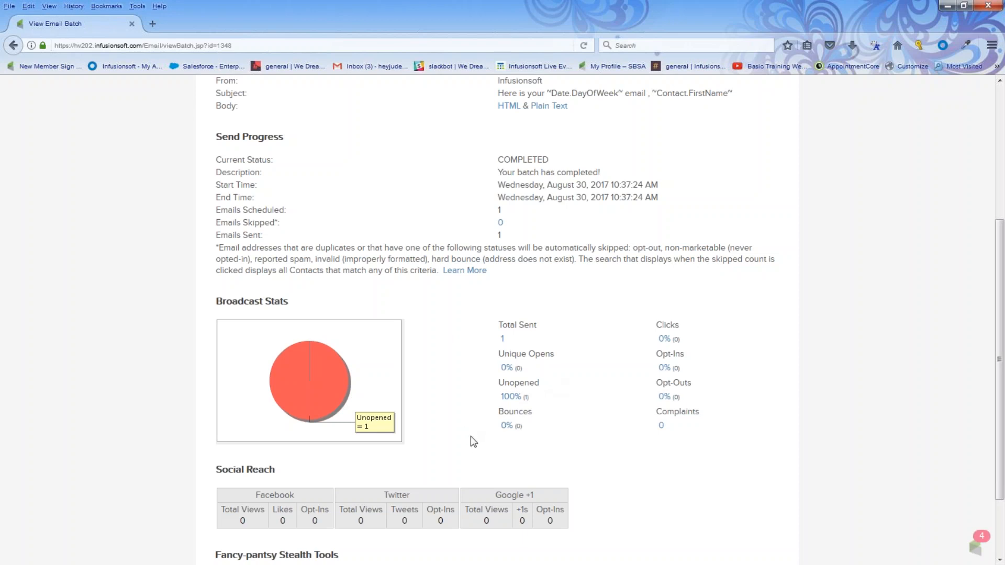
pyautogui.scroll(5, 475, 449)
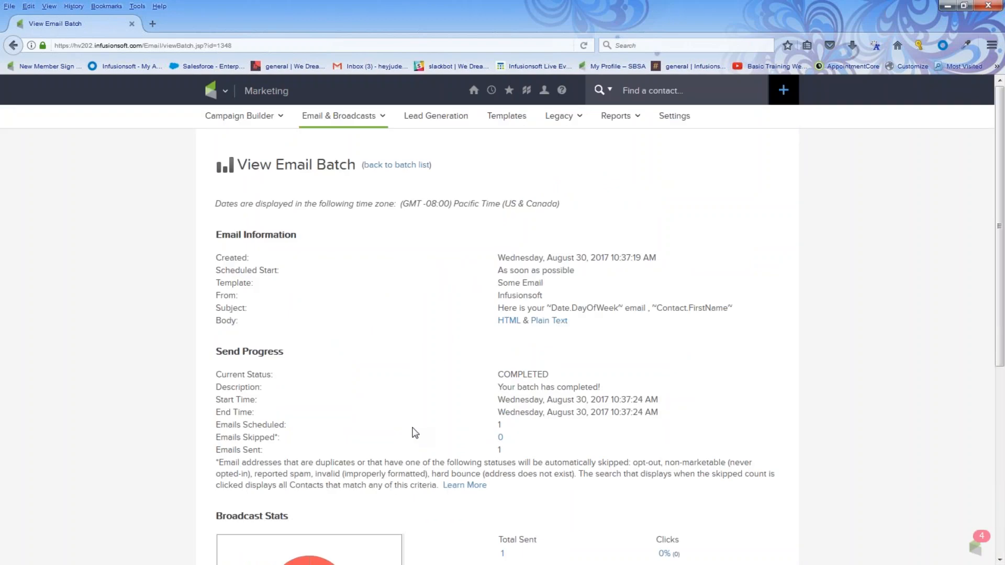
pyautogui.click(212, 97)
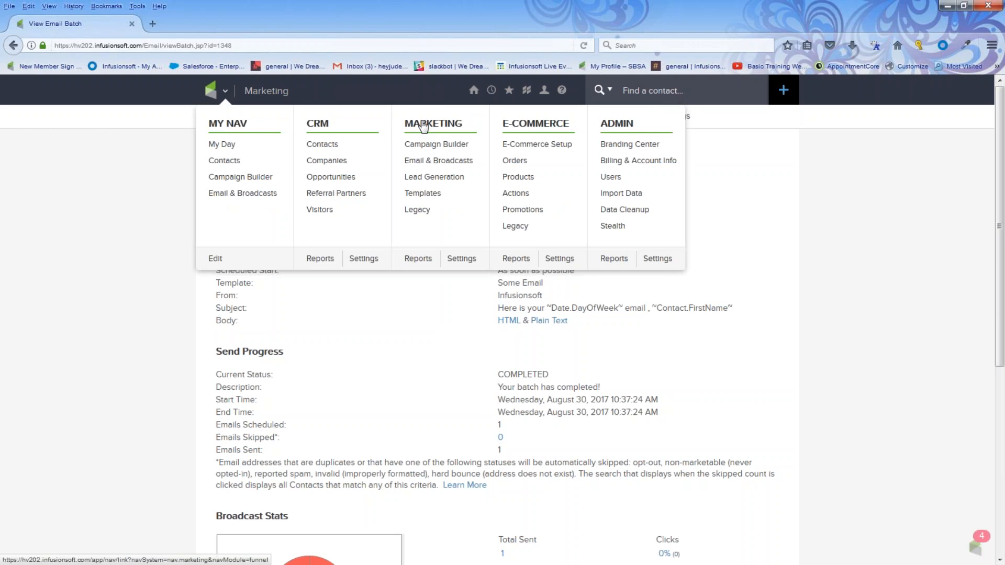
pyautogui.click(419, 259)
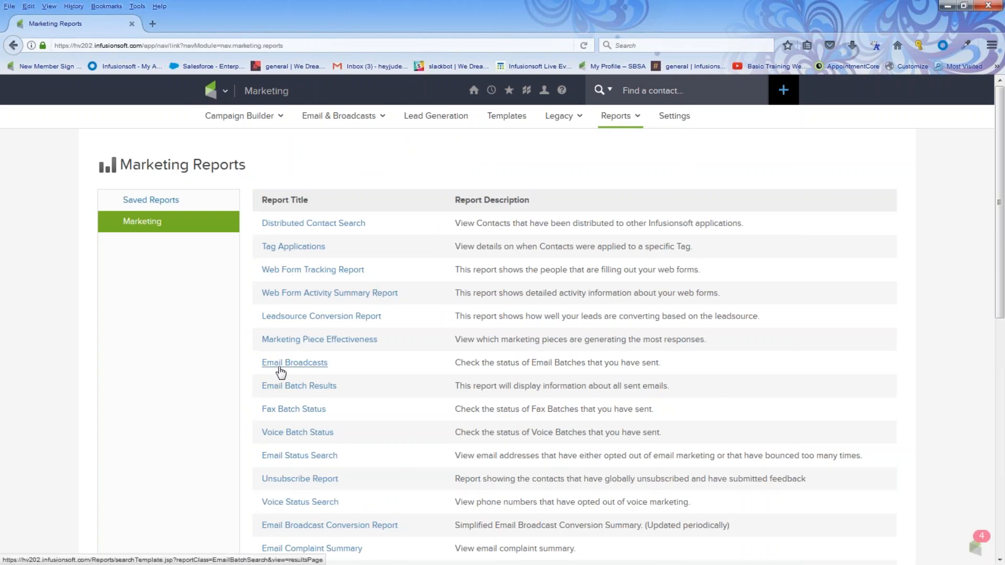
pyautogui.click(306, 368)
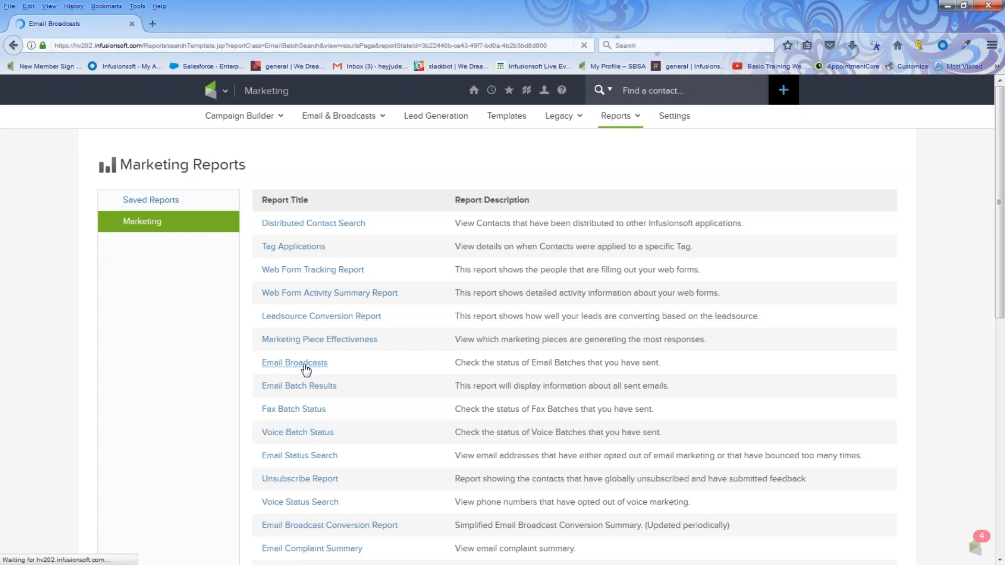
# View the report of the newest "Here is your ~Date.DayOfWeek~ email" broadcast and examine its send progress and stats
pyautogui.moveTo(191, 269); pyautogui.dragTo(338, 269)
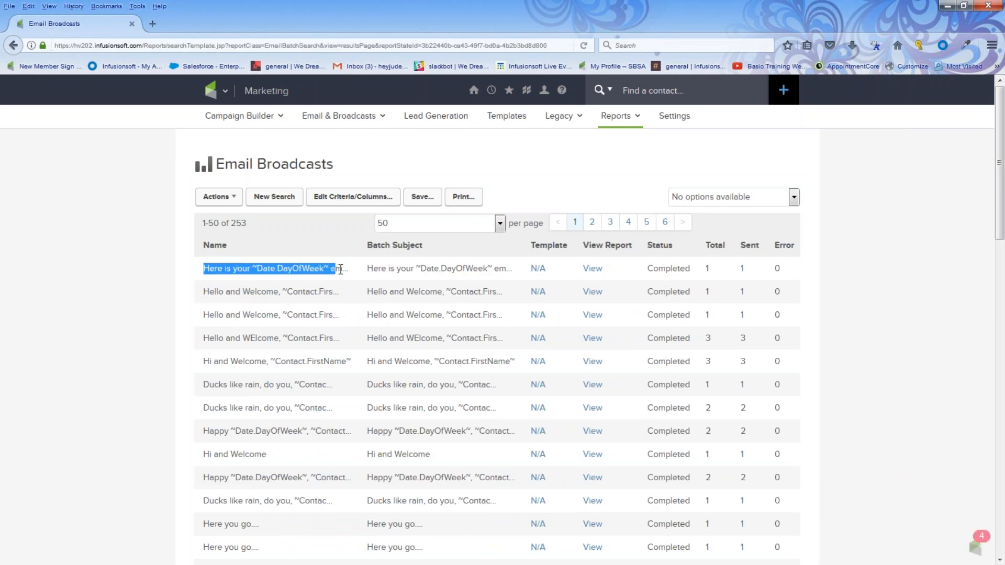
pyautogui.click(598, 273)
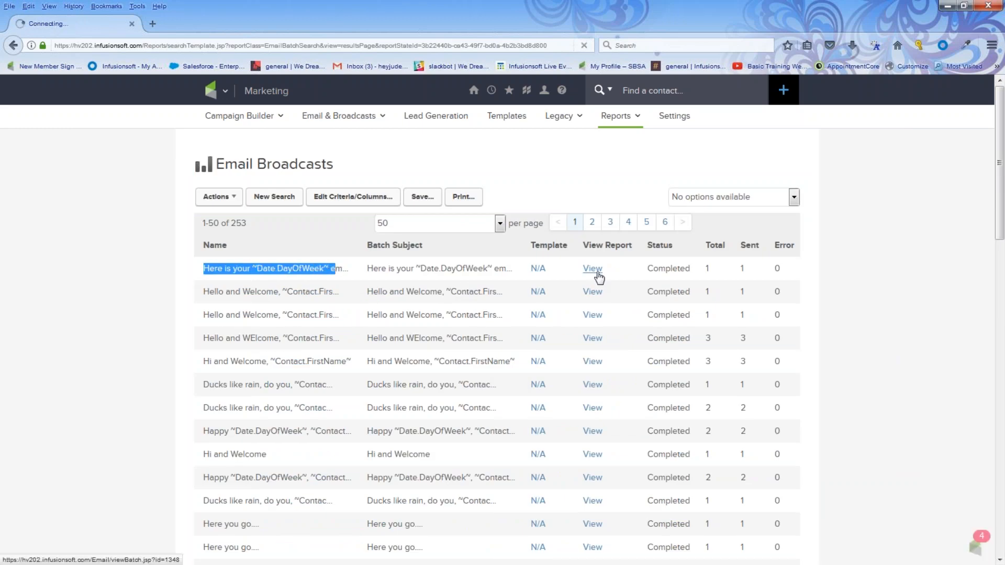
pyautogui.scroll(-3, 584, 287)
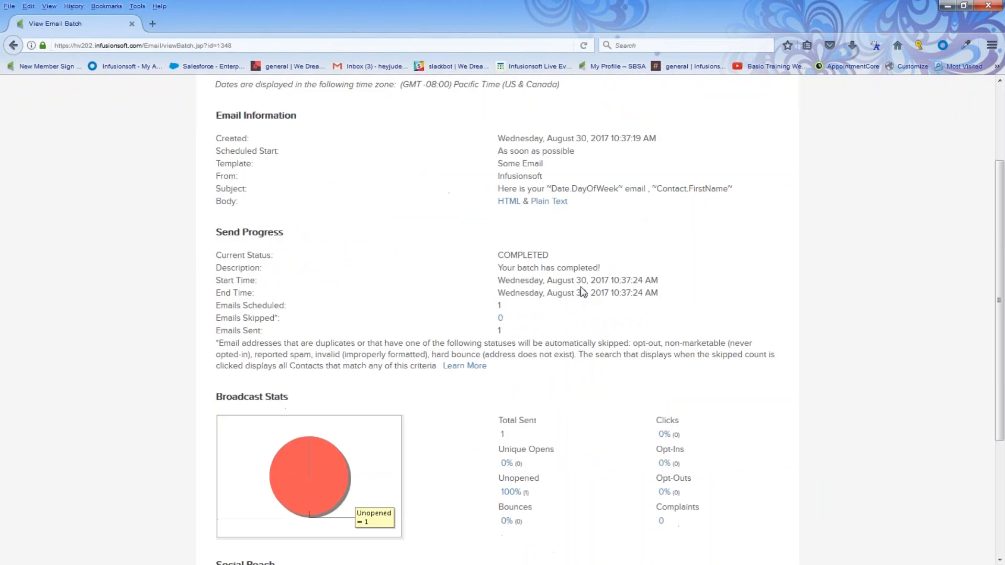
pyautogui.scroll(-1, 582, 292)
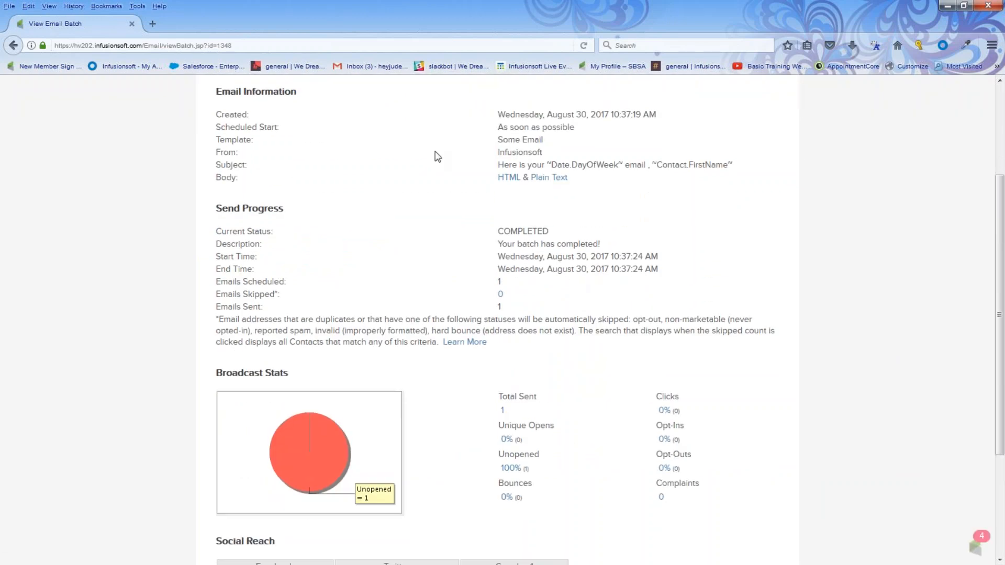
pyautogui.scroll(6, 112, 199)
# Start a new email broadcast from Marketing's Email & Broadcasts based on the saved template "For today", and expand its details
pyautogui.click(226, 89)
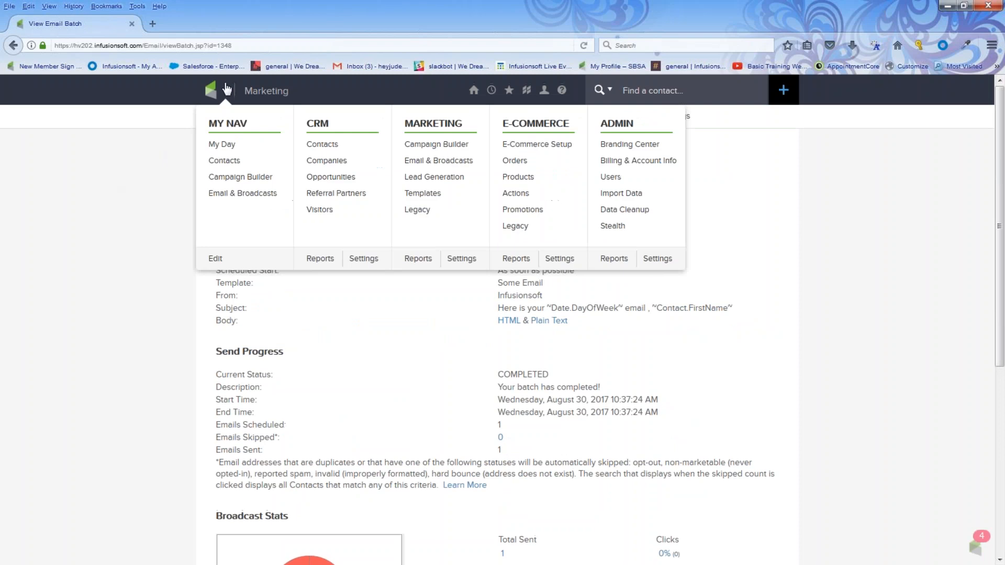
pyautogui.click(433, 164)
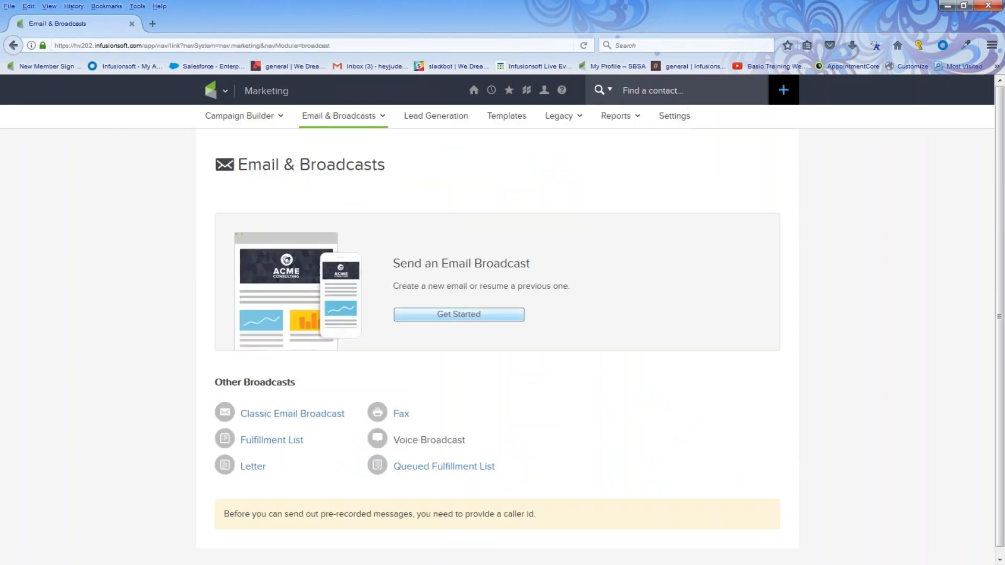
pyautogui.click(471, 315)
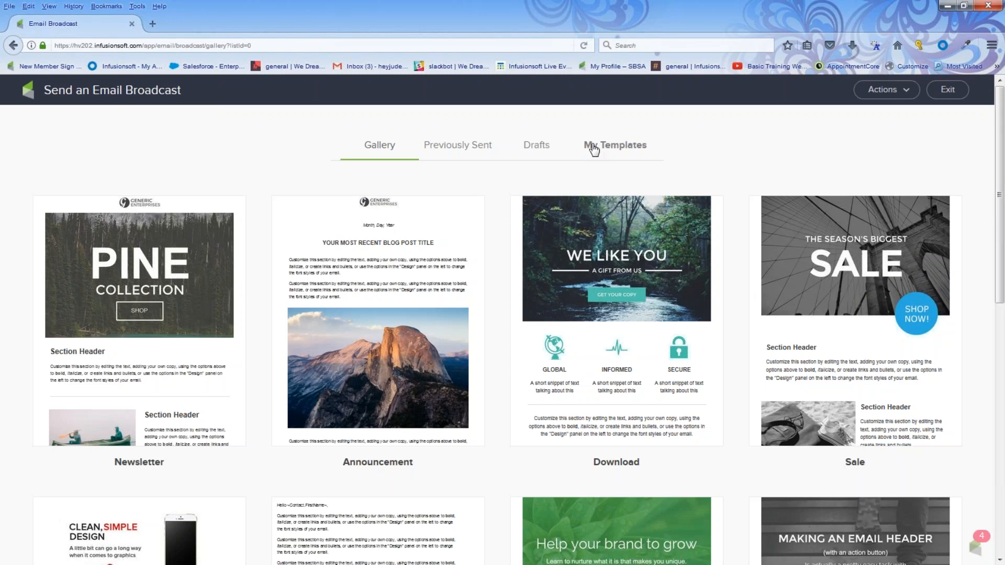
pyautogui.click(594, 150)
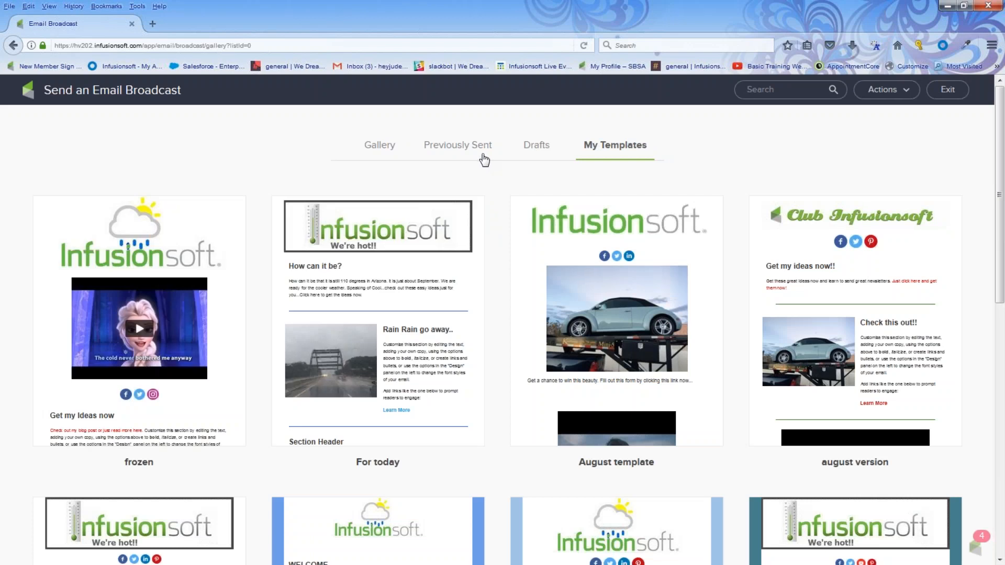
pyautogui.moveTo(375, 302)
pyautogui.click(376, 303)
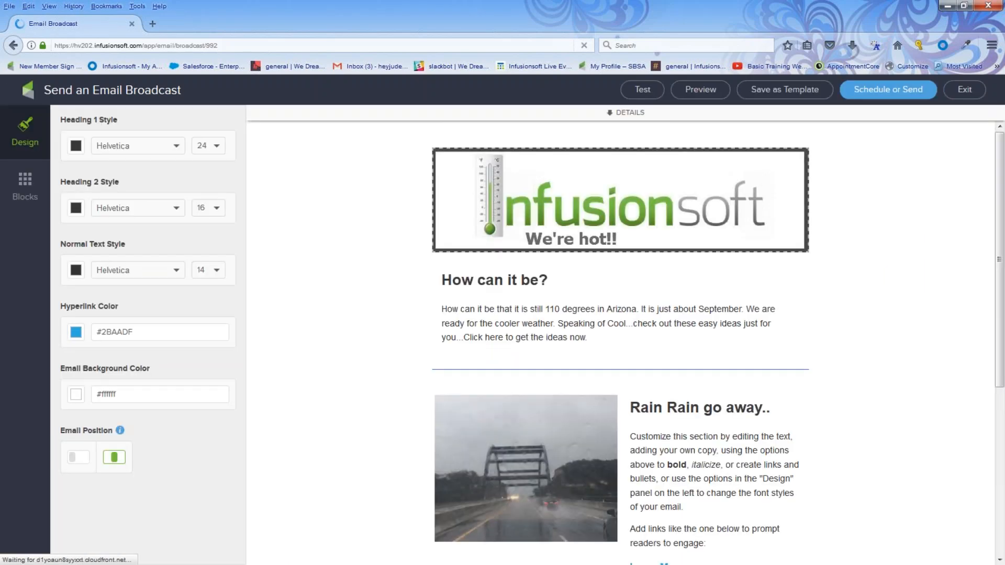
pyautogui.click(615, 113)
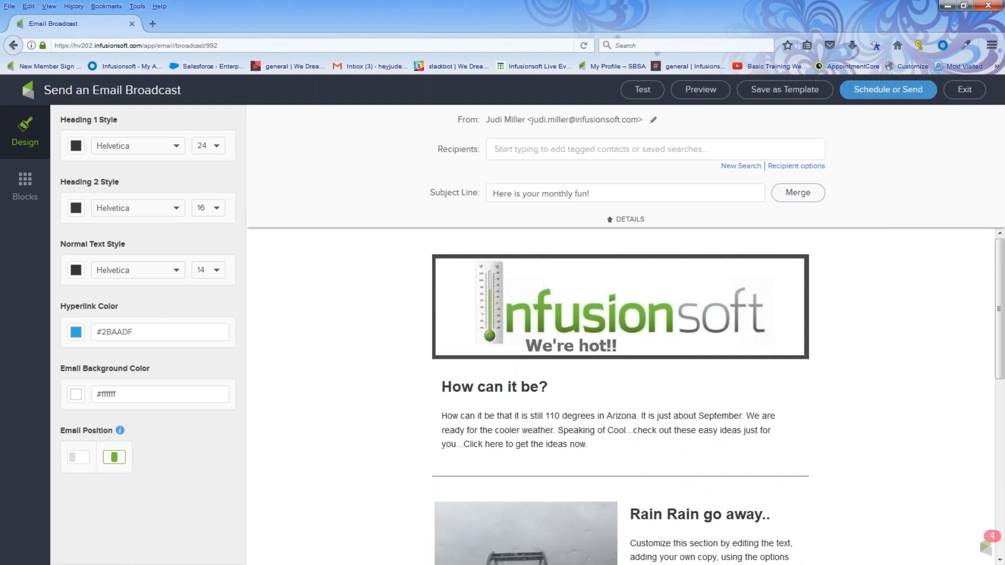
# Try entering a contact's name as recipient with the send checklist open, and close the checklist
pyautogui.click(886, 94)
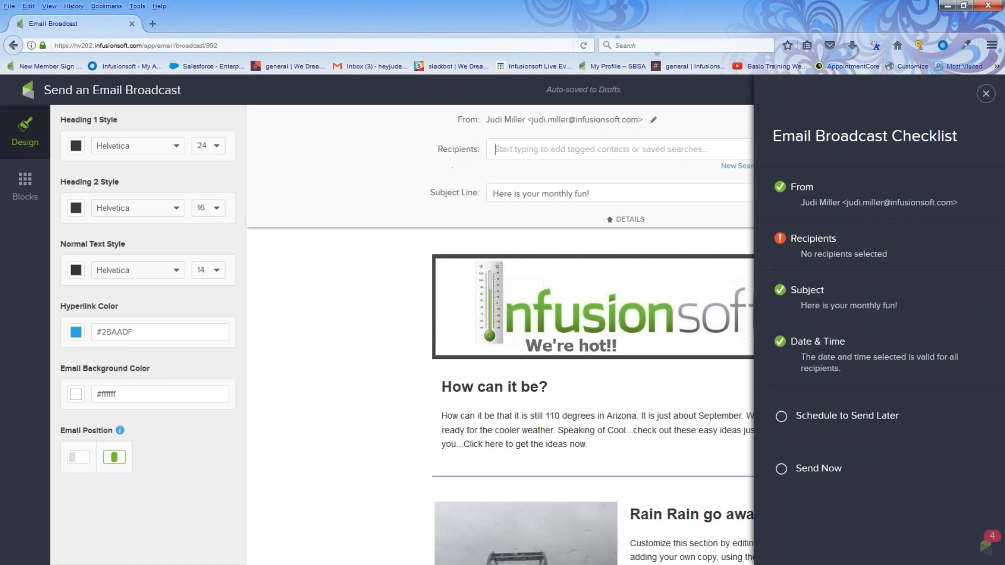
pyautogui.click(496, 150)
pyautogui.write('Ab')
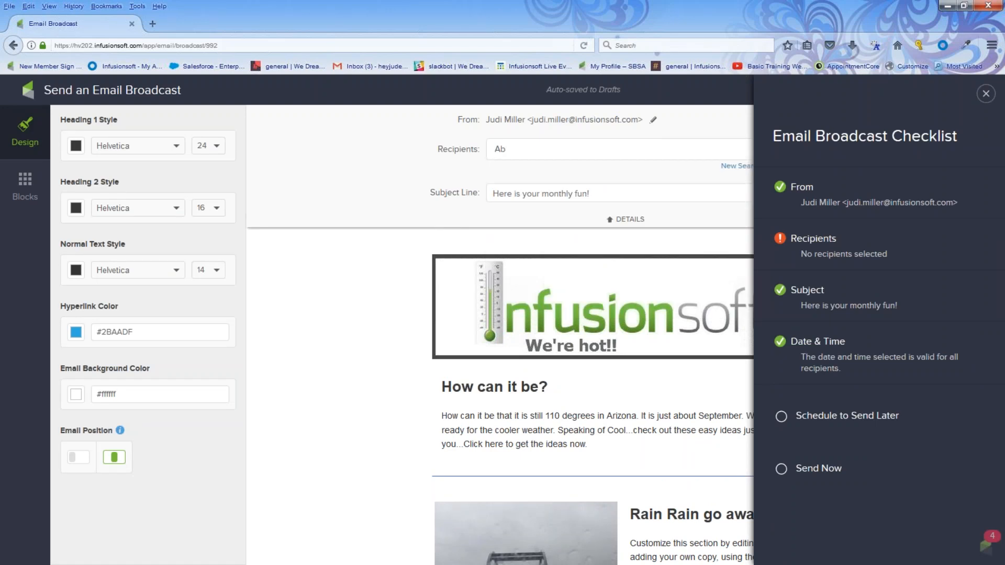
pyautogui.click(742, 167)
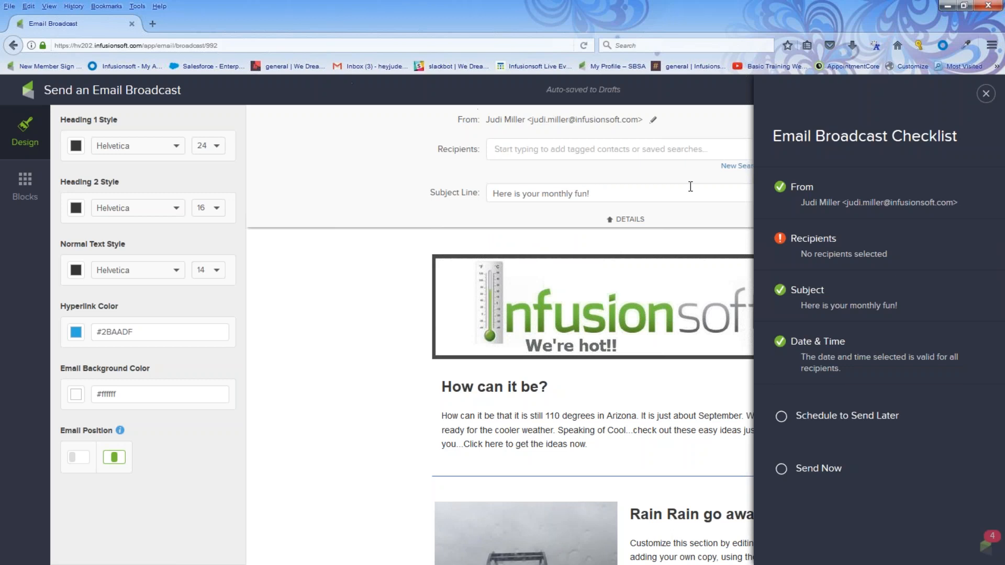
pyautogui.click(986, 93)
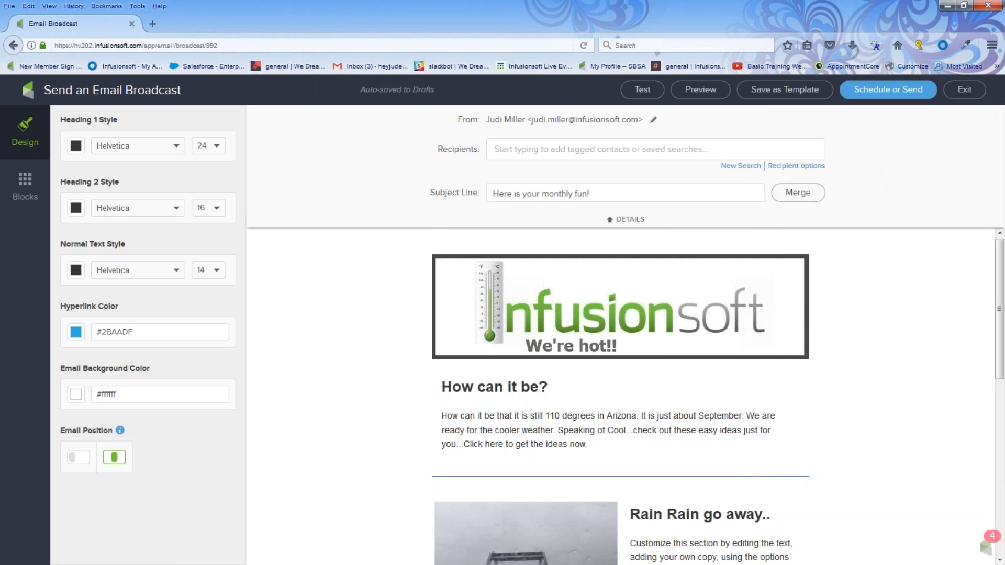
# Add recipients to the broadcast through a new search for contacts whose first name starts with the contact's first name
pyautogui.click(739, 167)
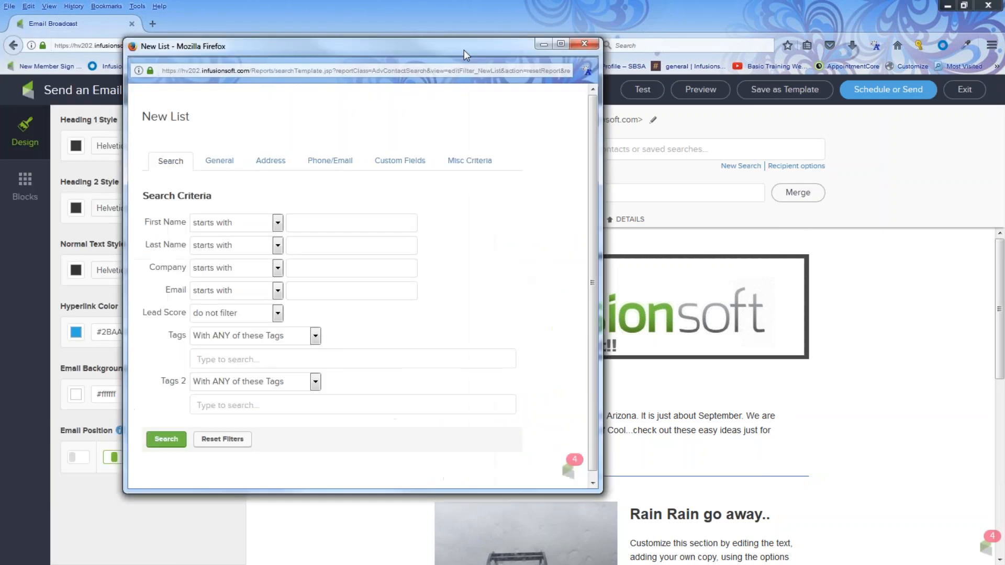
pyautogui.click(341, 224)
pyautogui.write('Abe')
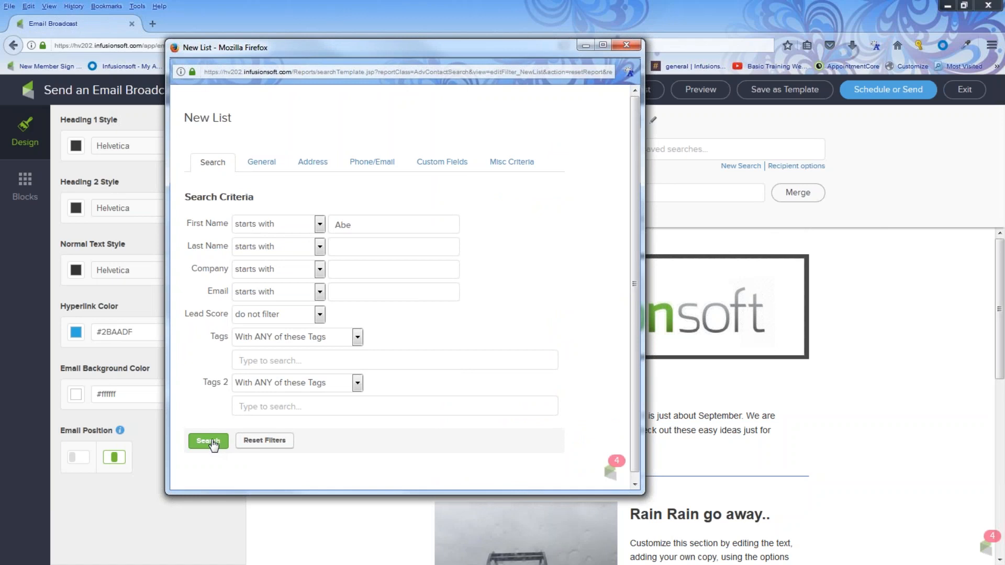
pyautogui.click(212, 441)
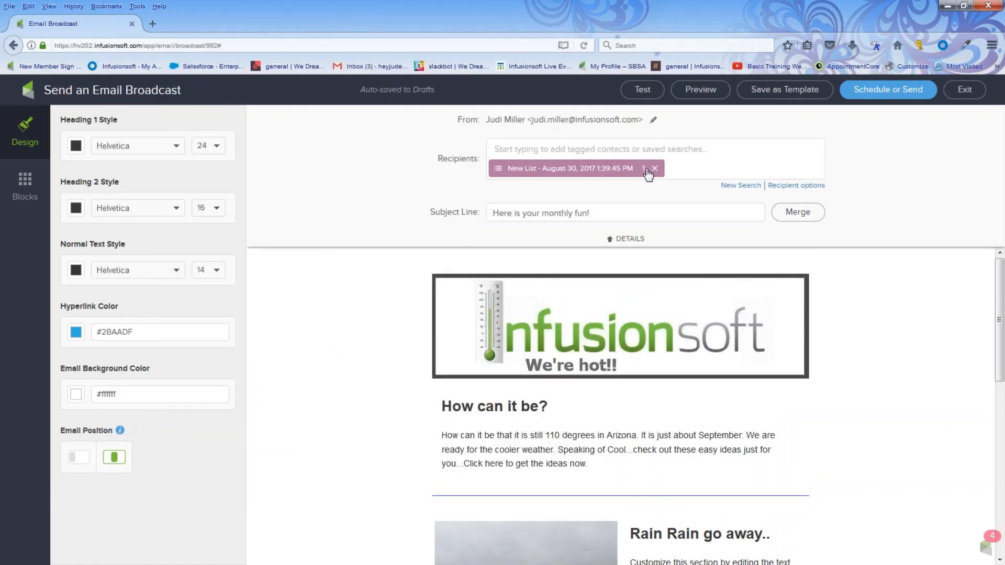
# Send the "Here is your monthly fun!" broadcast immediately with the Send Now option
pyautogui.click(909, 92)
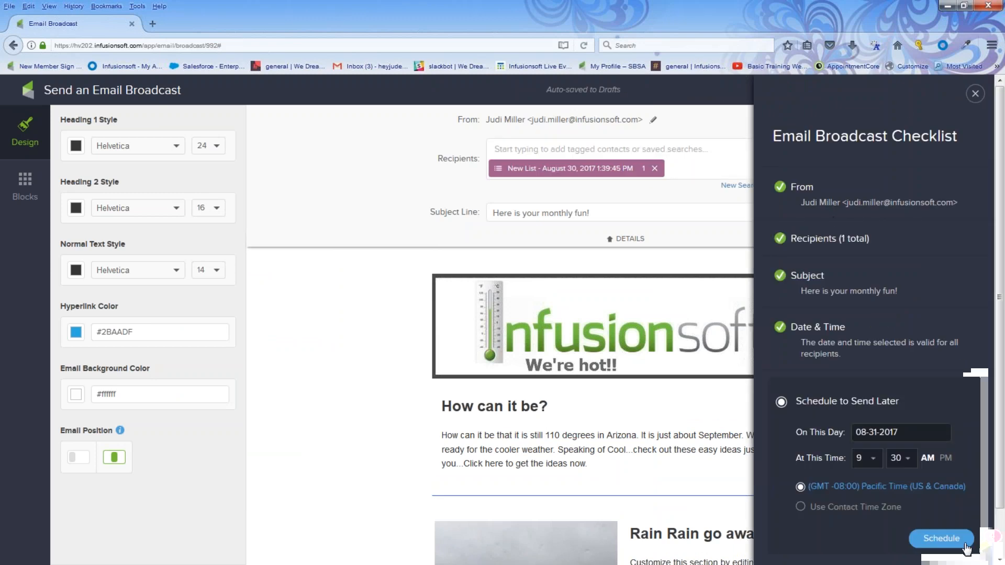
pyautogui.scroll(-2, 908, 529)
pyautogui.click(788, 540)
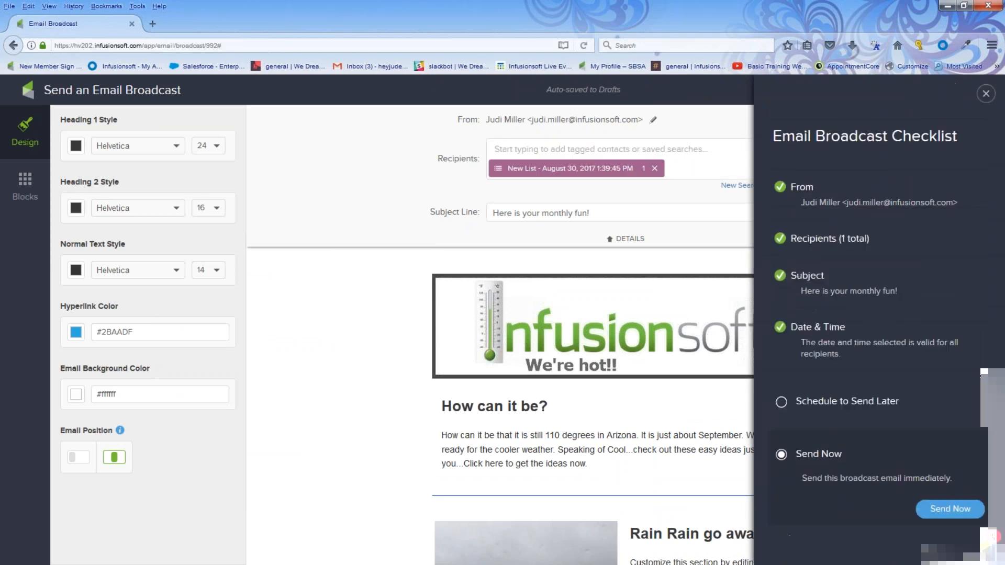
pyautogui.click(967, 511)
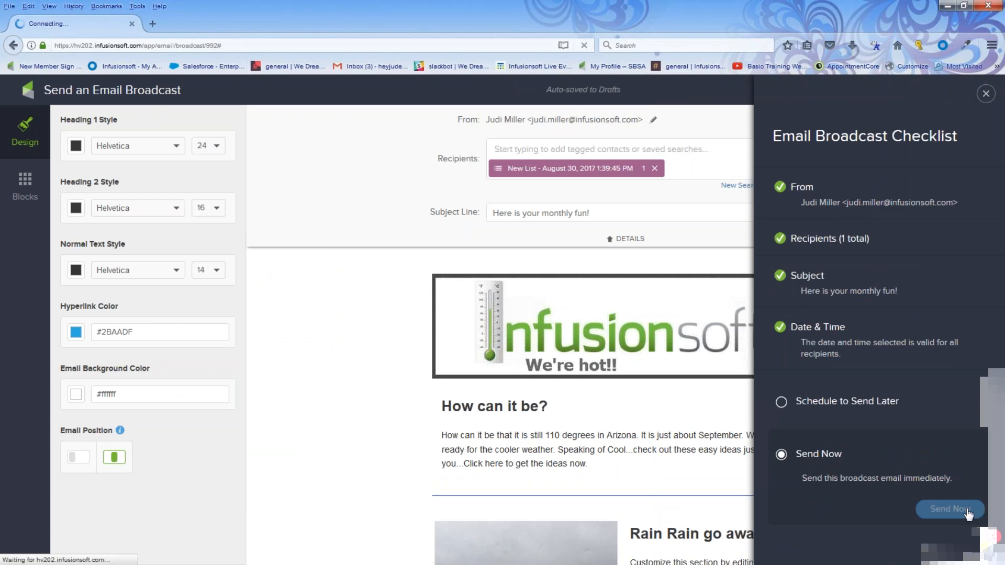
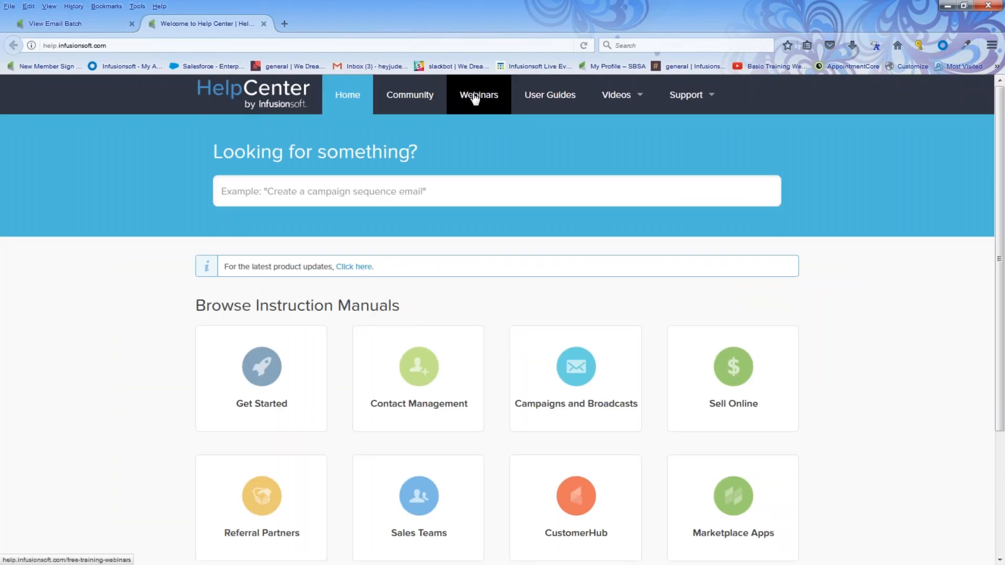
# View the Infusionsoft Basic Training webinars in the Help Center and examine their topics, times and registration links
pyautogui.click(478, 102)
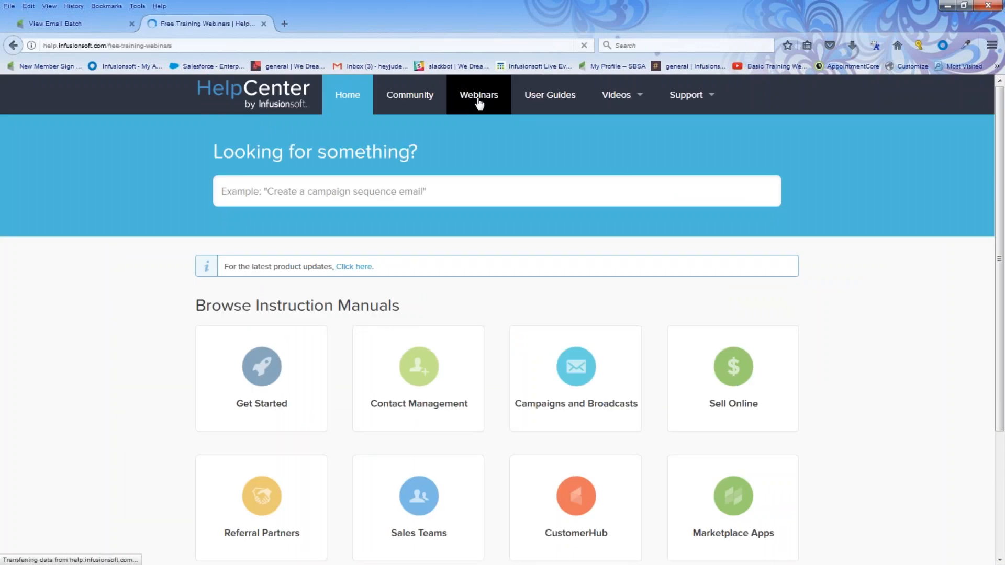
pyautogui.click(295, 272)
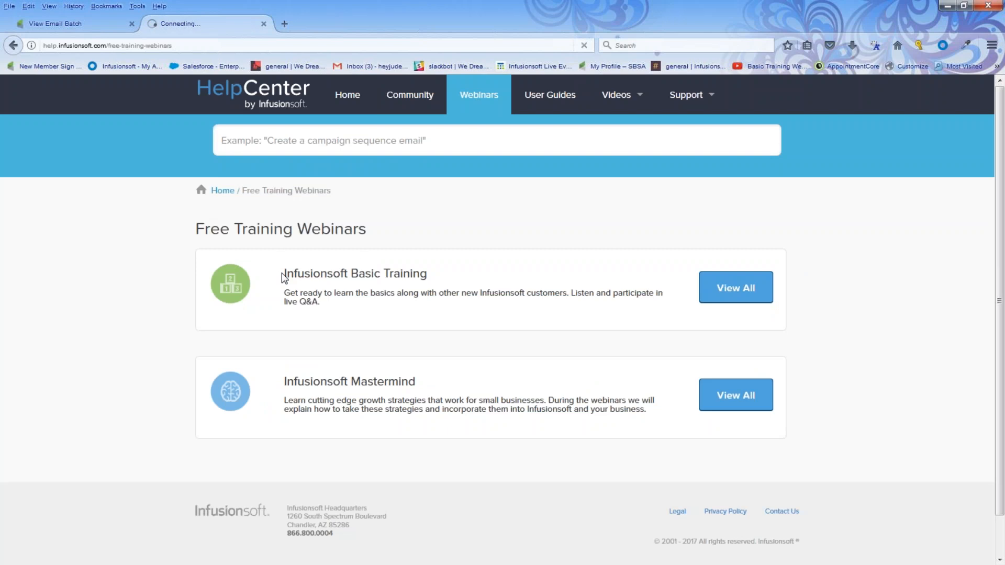
pyautogui.scroll(-5, 614, 294)
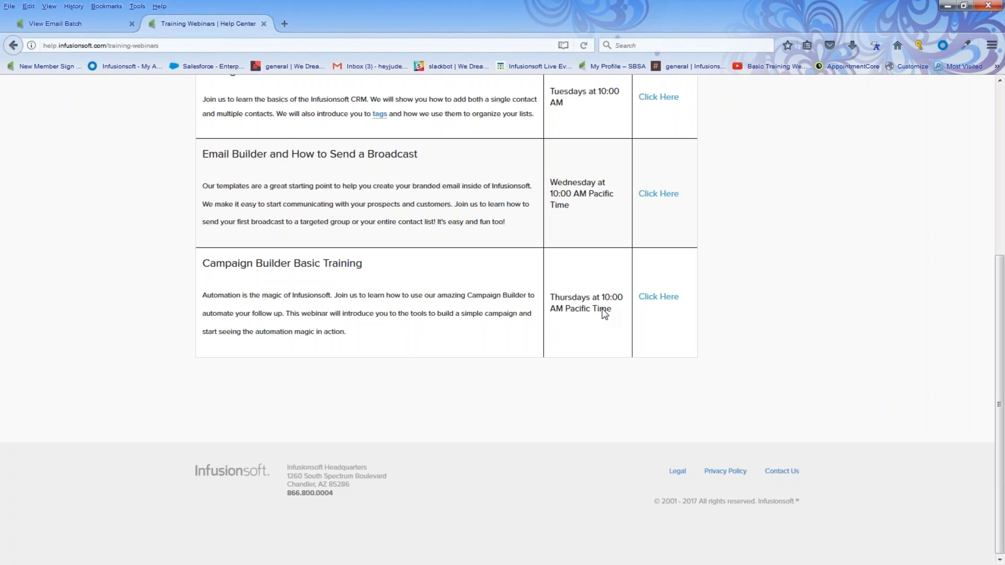
pyautogui.scroll(10, 604, 313)
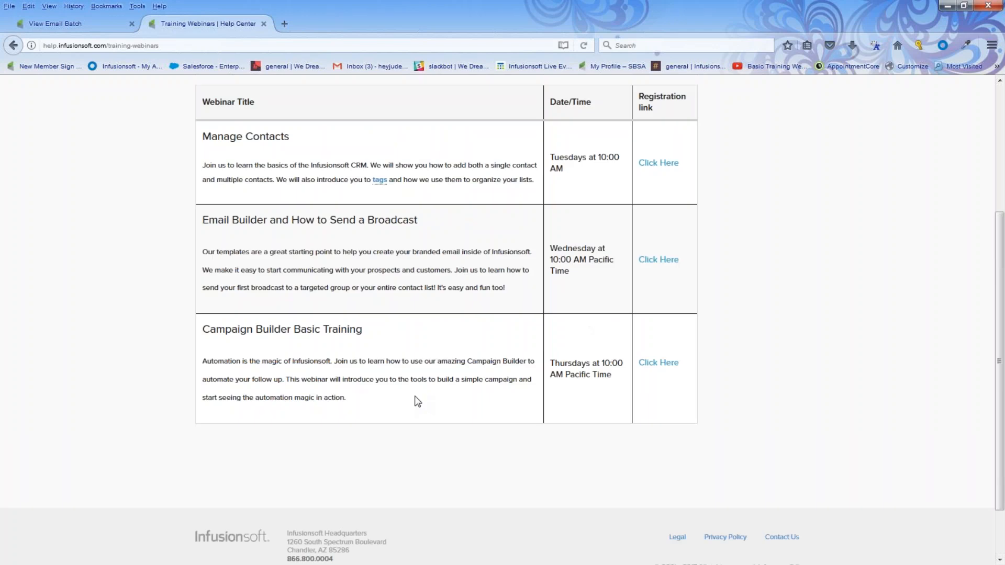
# Switch back to Infusionsoft and start a new email broadcast using the previously sent "Here is your monthly fun!" email as draft
pyautogui.hotkey('ctrl', 'Tab')
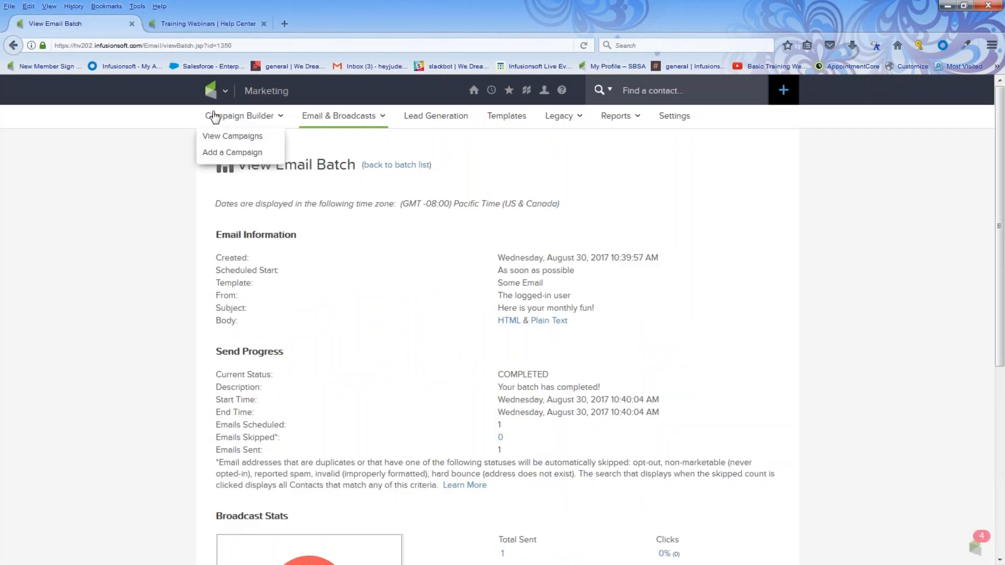
pyautogui.click(218, 91)
pyautogui.click(424, 168)
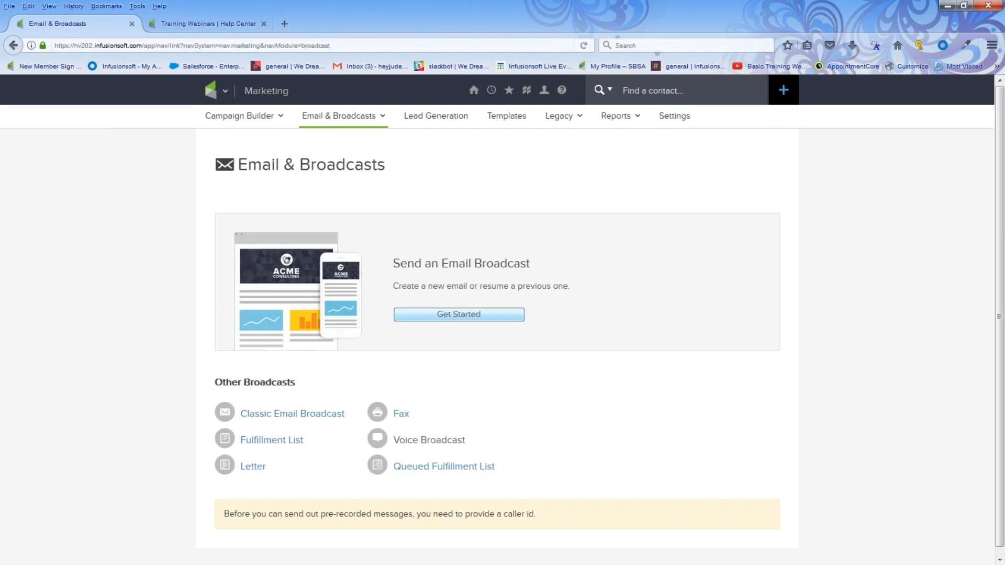
pyautogui.click(459, 315)
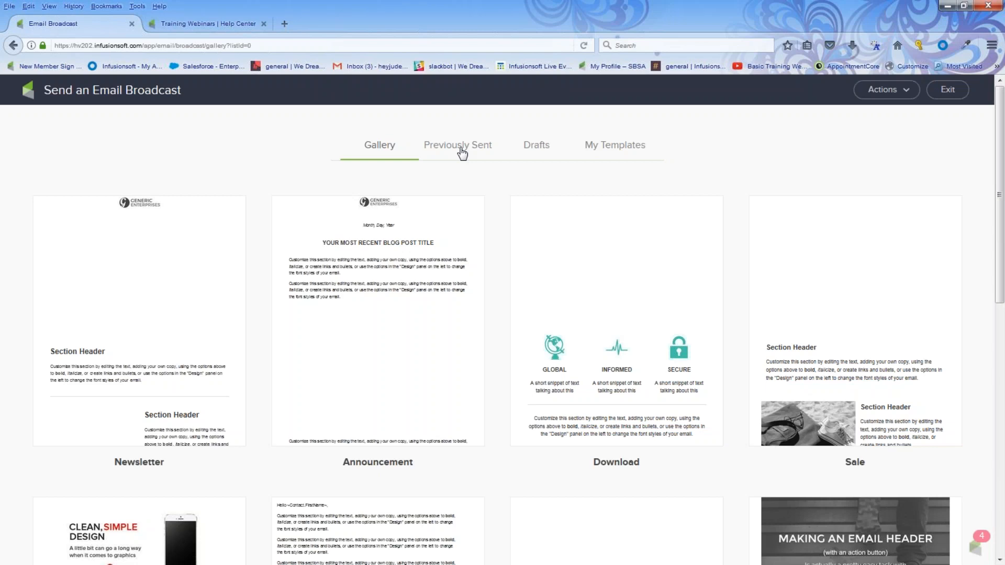
pyautogui.click(462, 153)
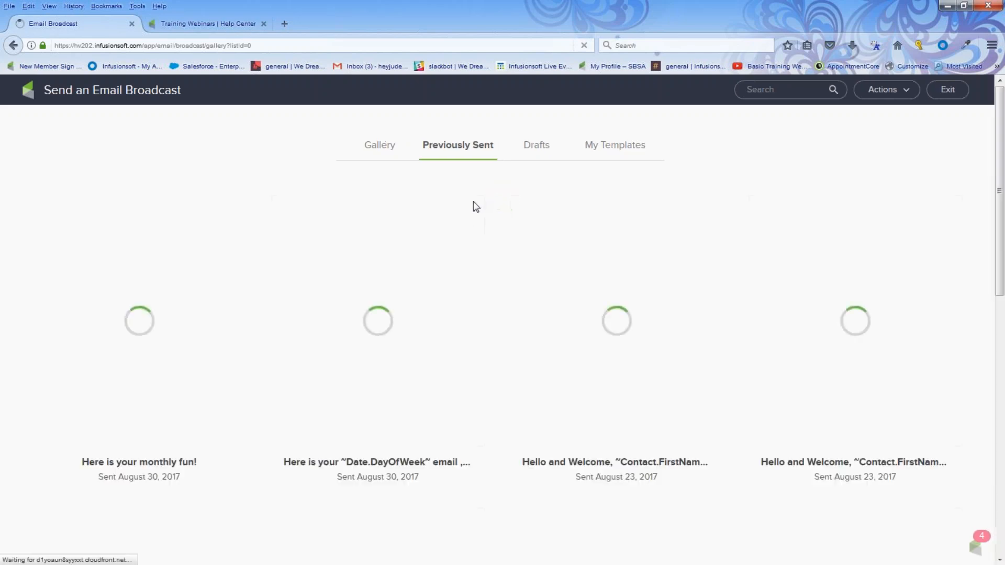
pyautogui.moveTo(147, 306)
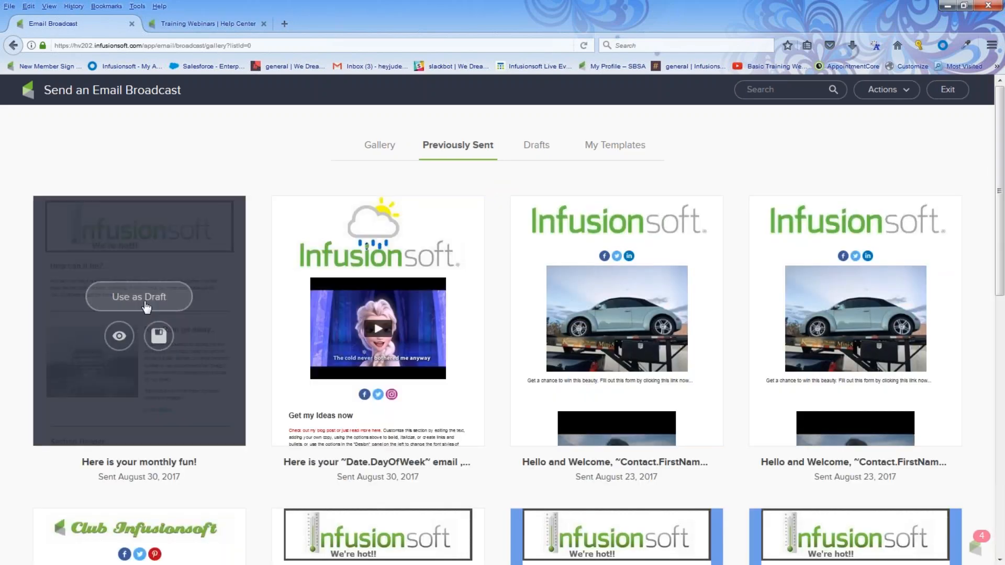
pyautogui.click(146, 304)
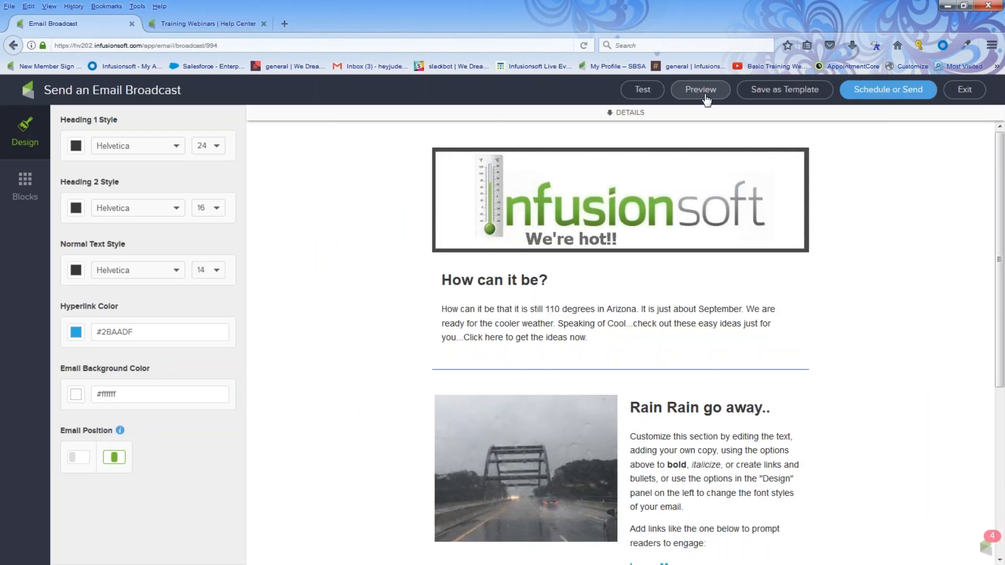
# Open the test-send recipients form and look through the content of the email draft
pyautogui.click(654, 94)
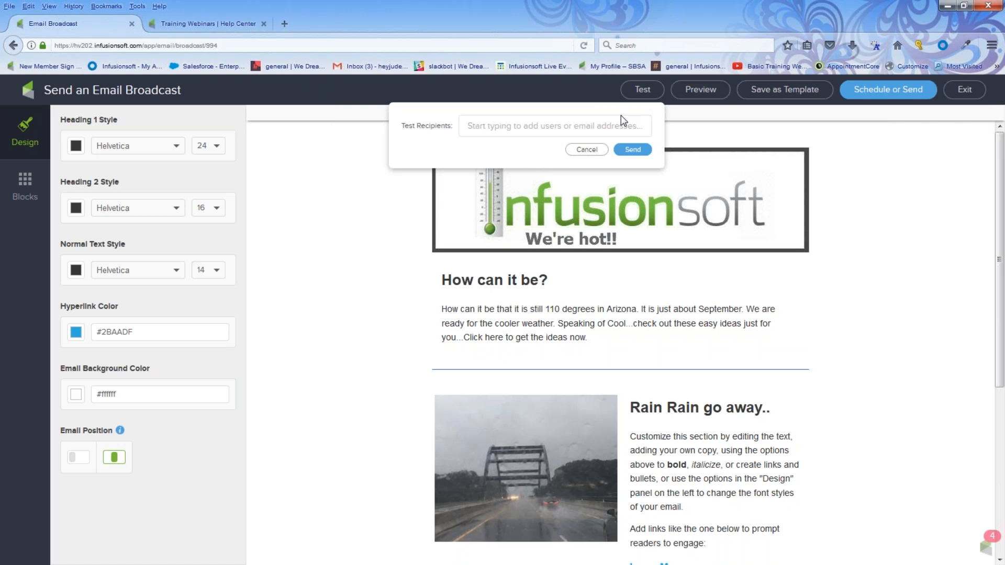
pyautogui.scroll(-5, 510, 445)
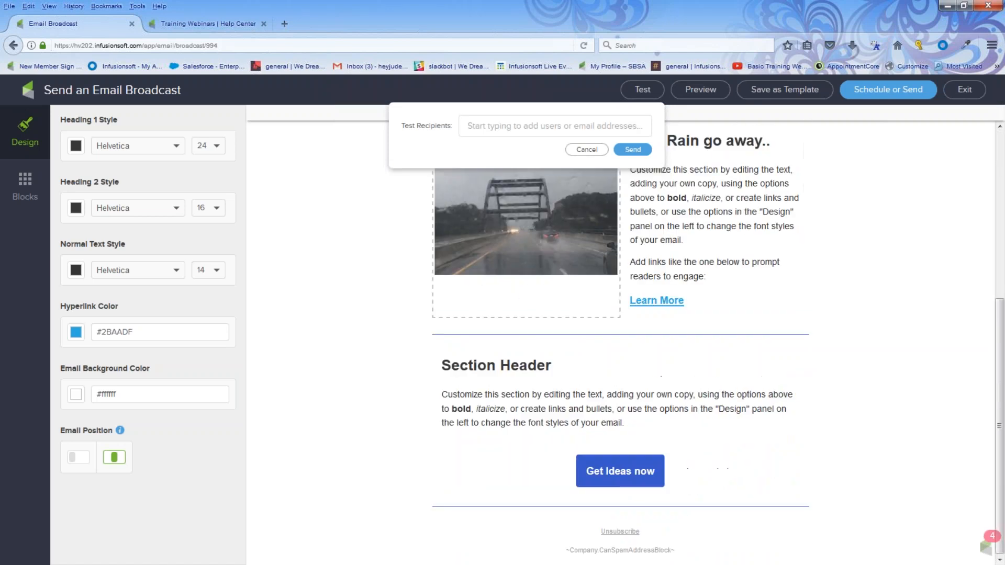
pyautogui.scroll(1, 526, 296)
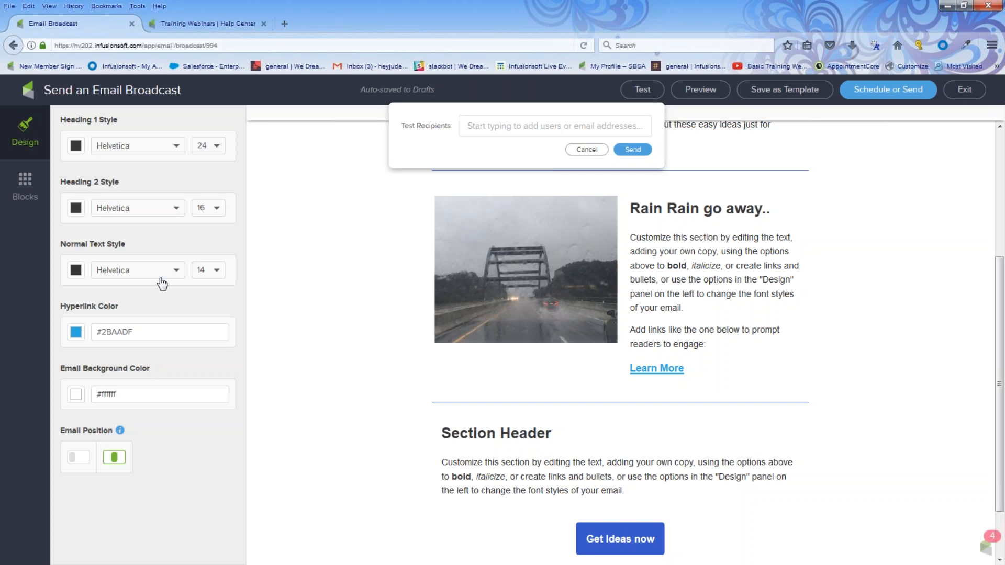
pyautogui.scroll(4, 254, 217)
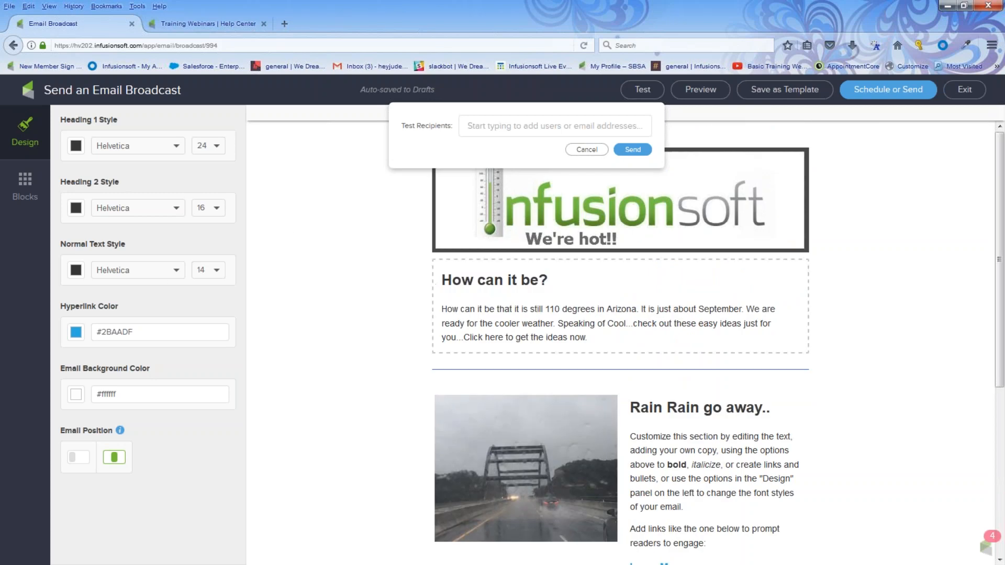
# Try out a social block beside the "How can it be?" text and delete it
pyautogui.click(26, 184)
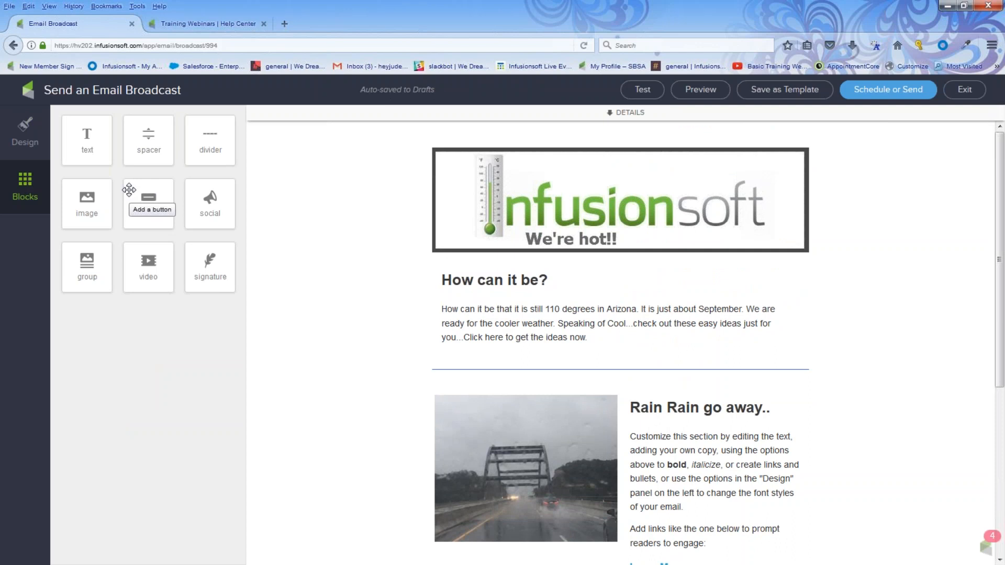
pyautogui.moveTo(215, 191); pyautogui.dragTo(507, 287)
pyautogui.click(608, 248)
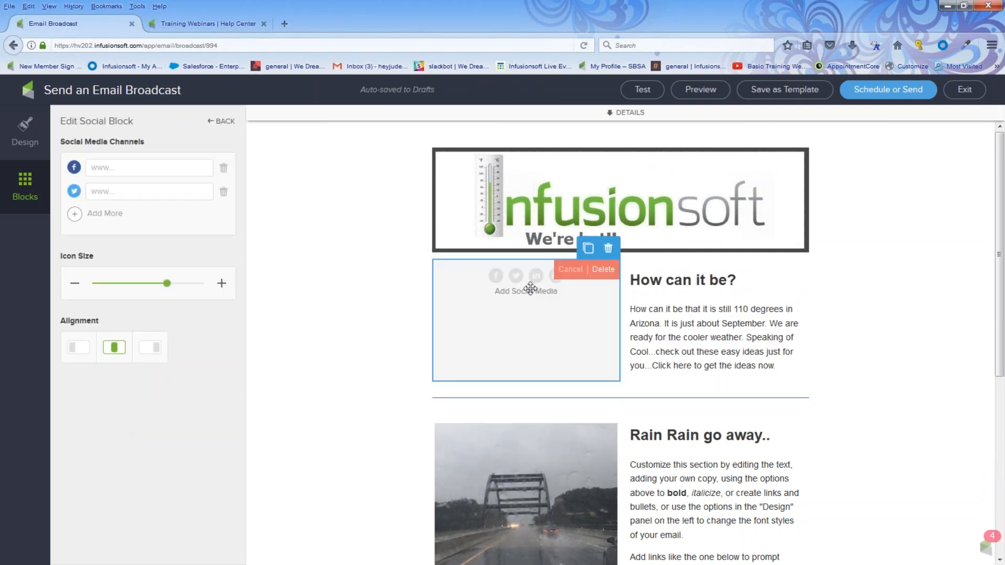
pyautogui.click(604, 270)
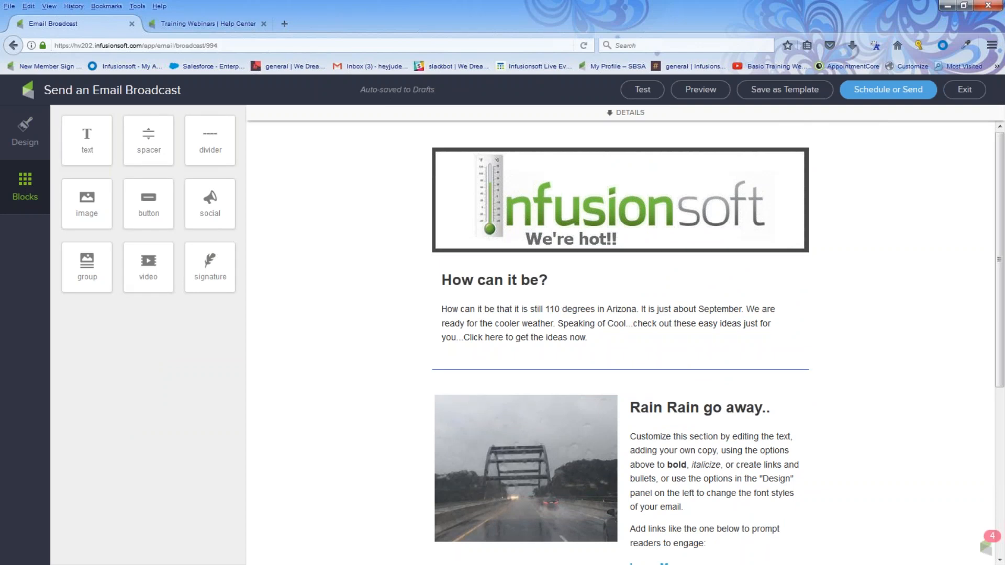
# Add an image block between the header banner and the "How can it be?" text, using the broom picture 20150615_1323.png from the library
pyautogui.moveTo(93, 194); pyautogui.dragTo(548, 271)
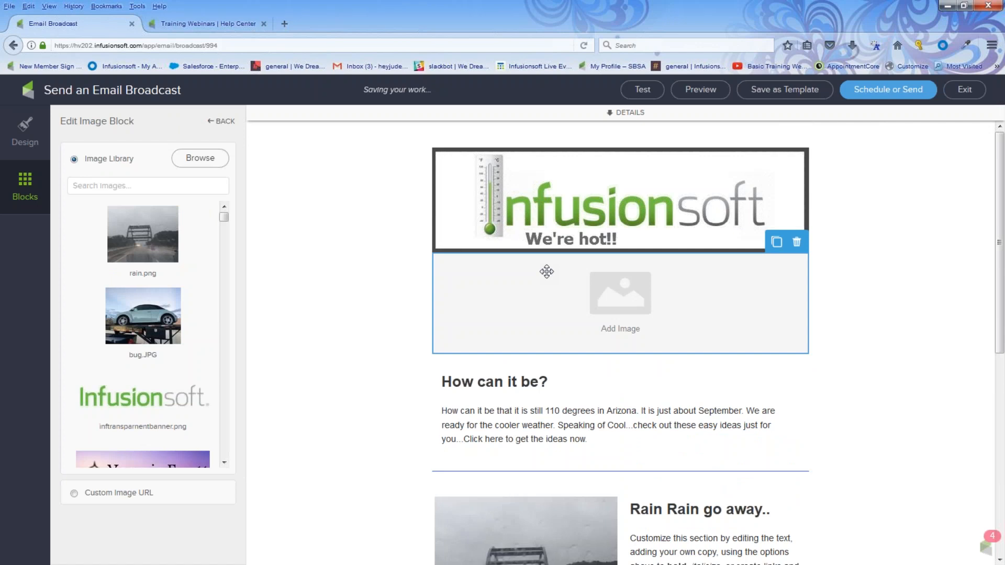
pyautogui.scroll(-3, 168, 382)
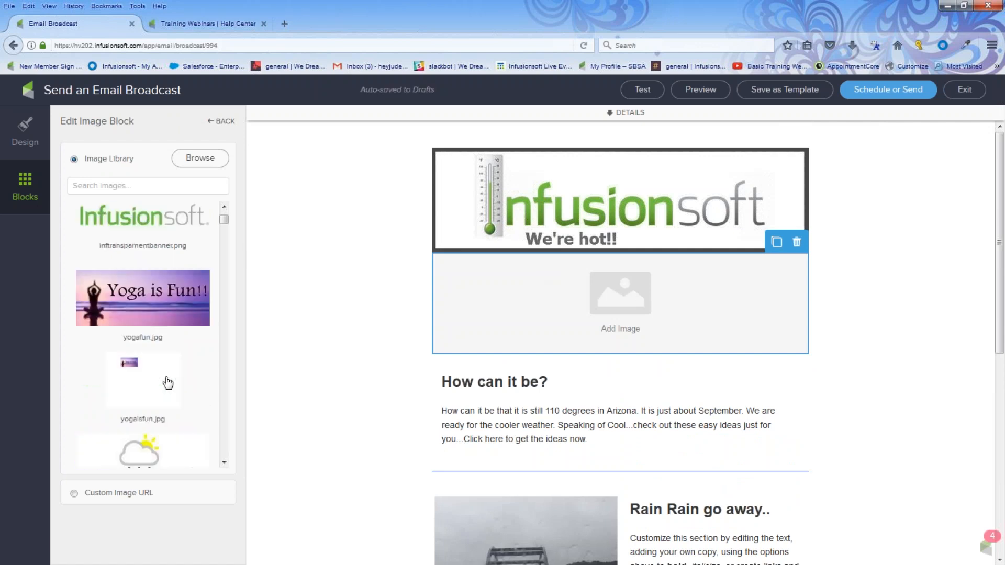
pyautogui.scroll(-5, 134, 374)
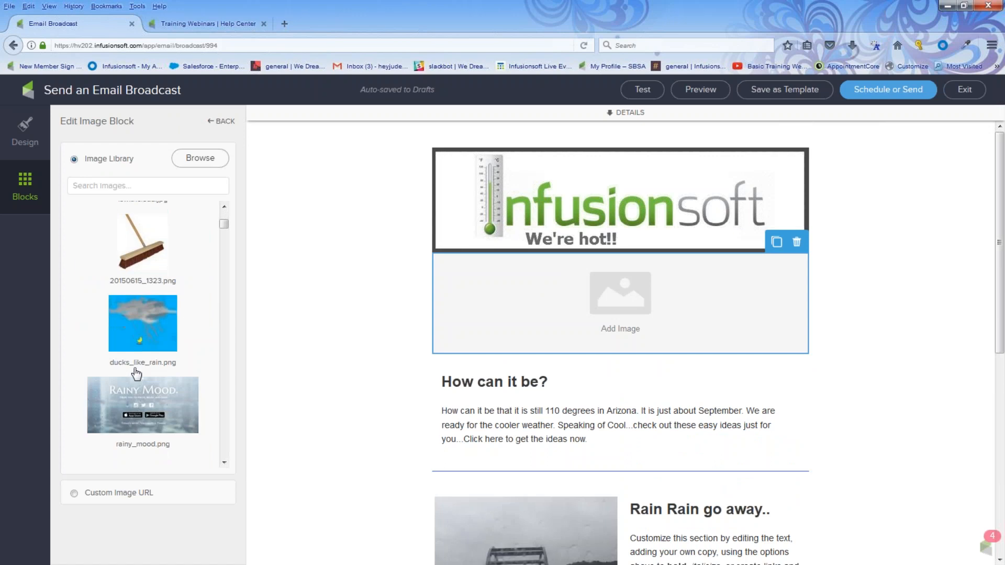
pyautogui.click(145, 265)
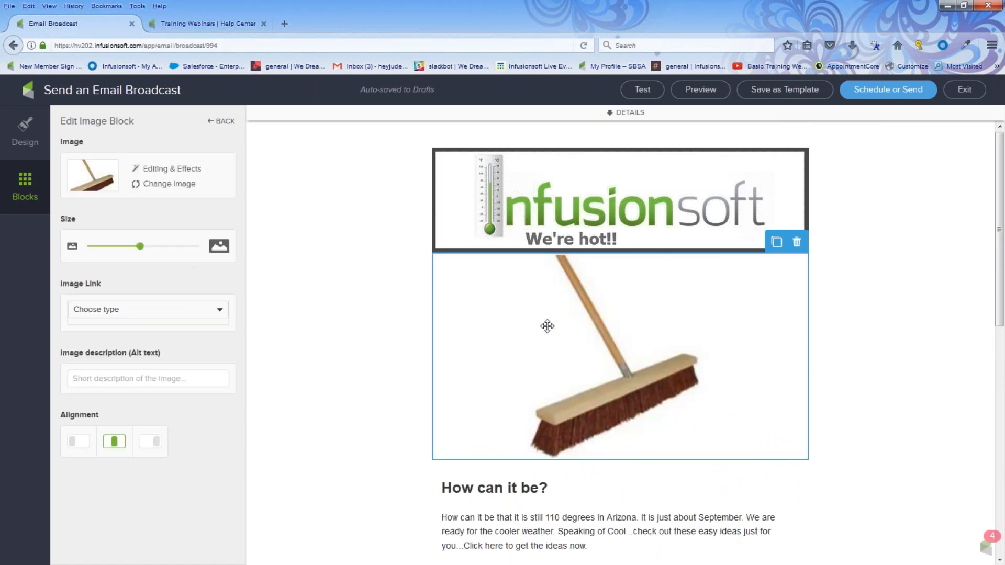
# Configure the broom image with a size of about 15, left alignment and a URL link type
pyautogui.moveTo(140, 246); pyautogui.dragTo(98, 247)
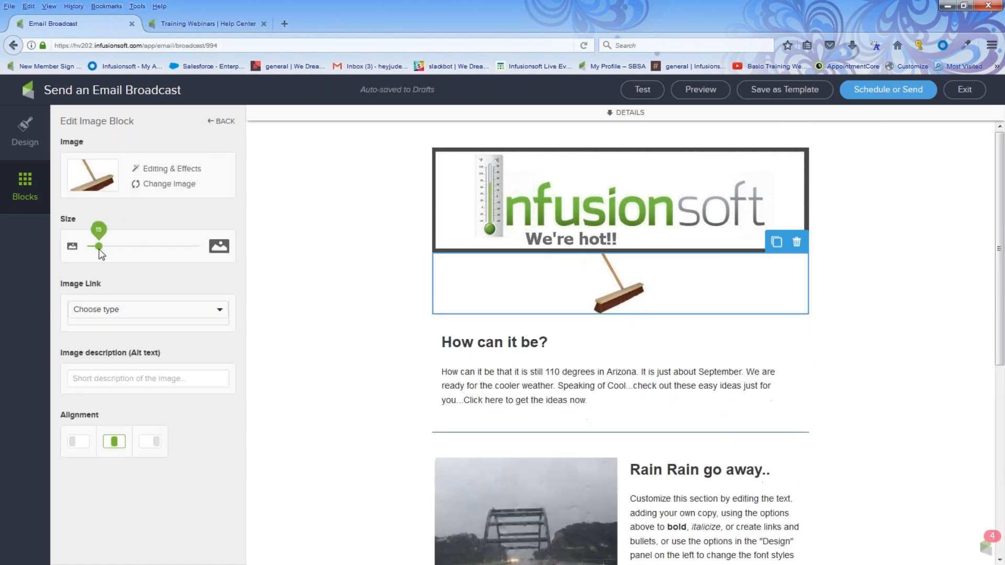
pyautogui.click(87, 444)
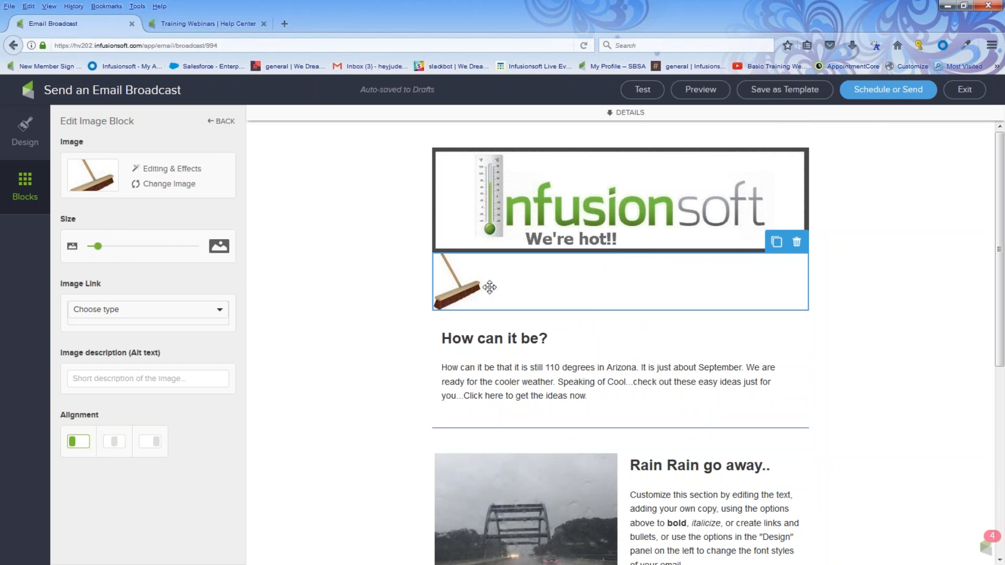
pyautogui.click(178, 309)
pyautogui.click(118, 328)
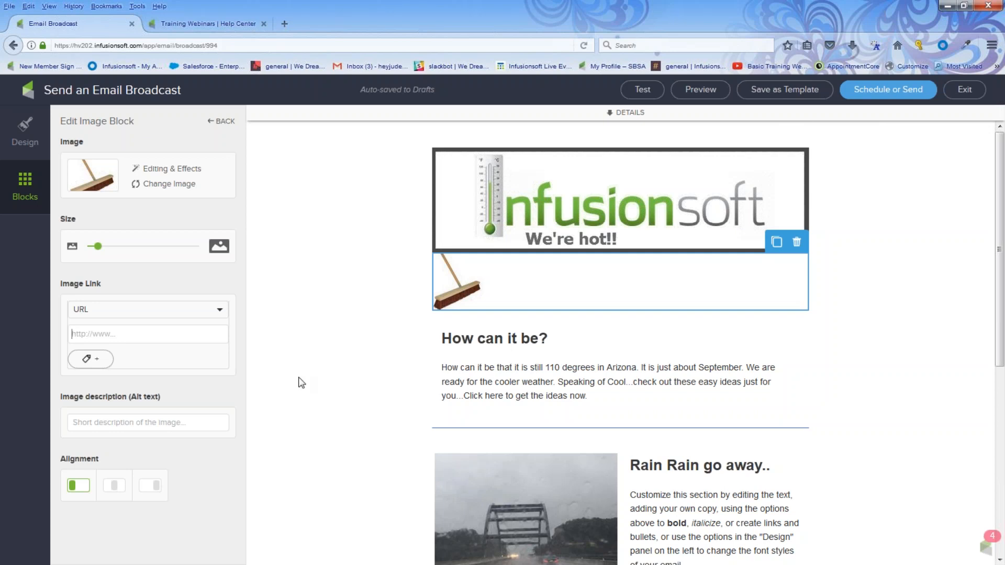
pyautogui.click(105, 334)
# Exit the draft and the broadcast gallery back to Email & Broadcasts, and open the help options
pyautogui.click(957, 98)
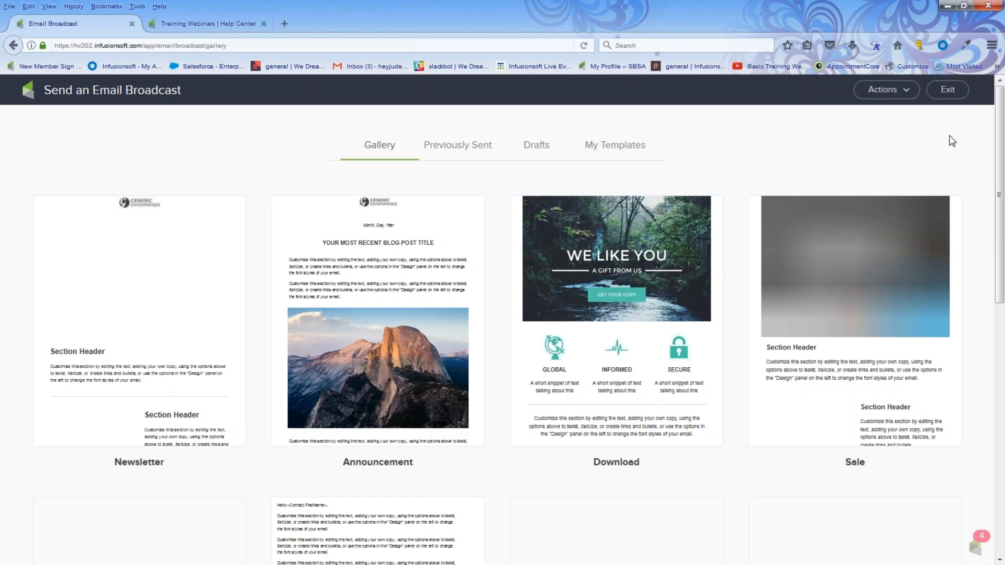
pyautogui.click(951, 93)
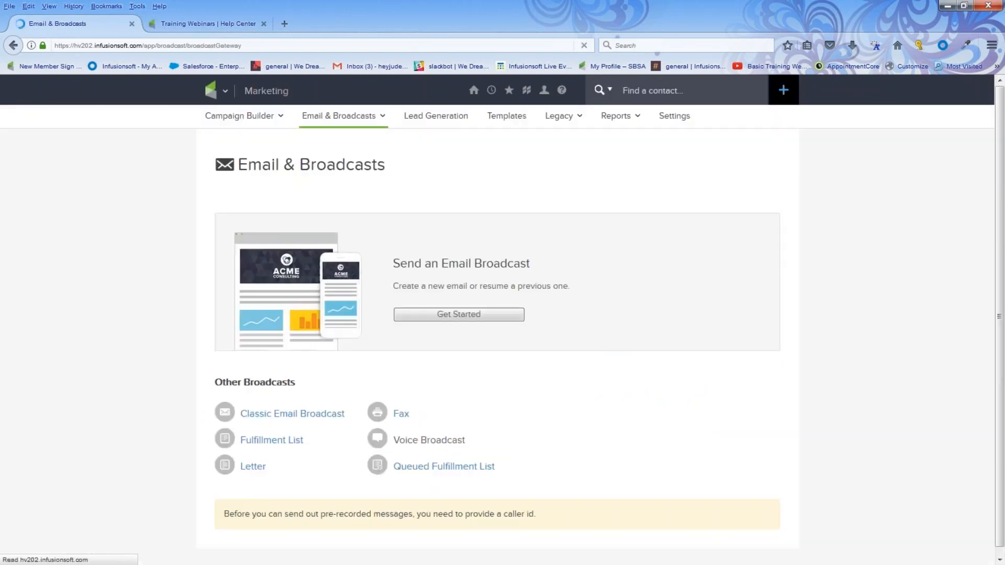
pyautogui.click(563, 91)
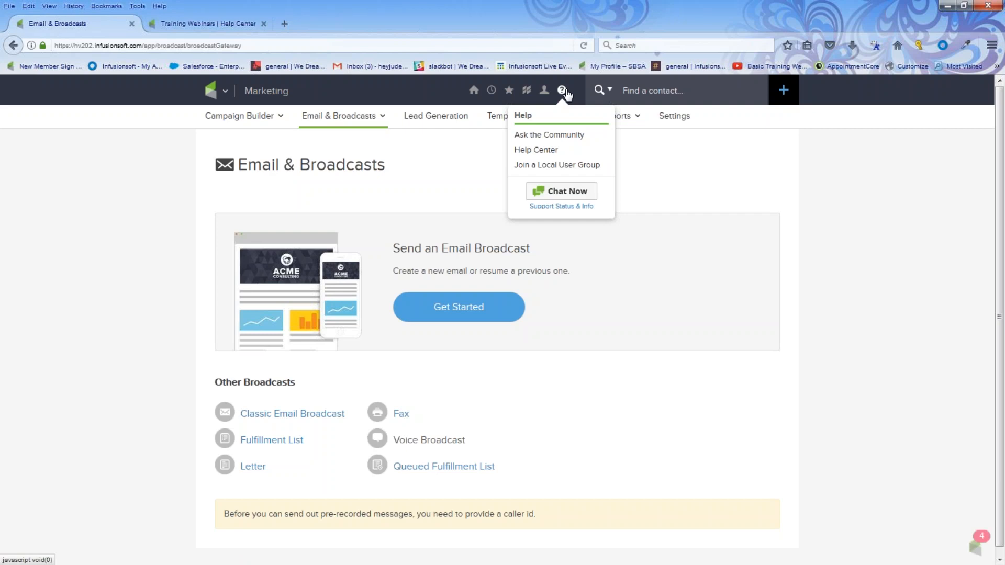